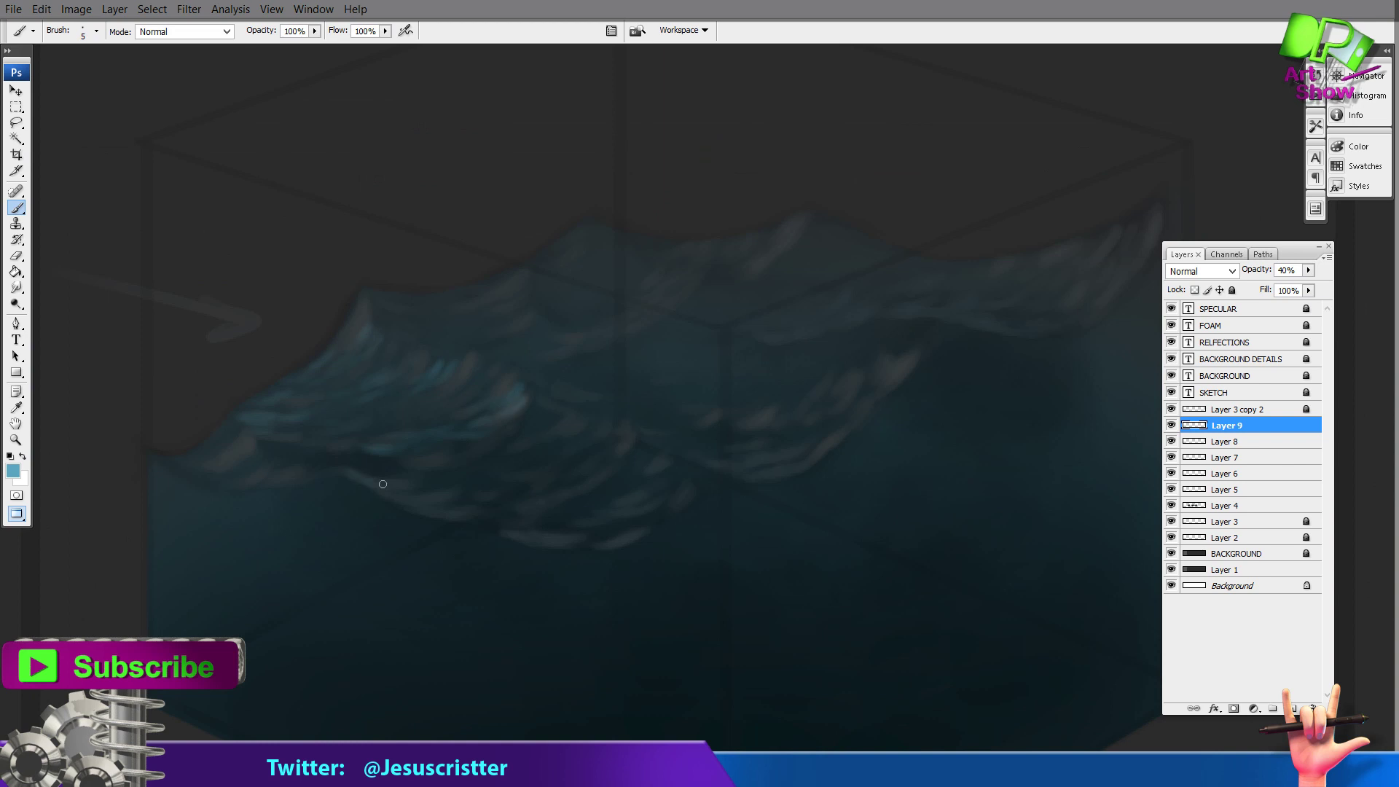
# Step: Paint short light blue reflection strokes along the slopes of the front waves on Layer 9
pyautogui.moveTo(605, 536); pyautogui.dragTo(637, 519)
pyautogui.moveTo(630, 535); pyautogui.dragTo(674, 509)
pyautogui.moveTo(666, 494)
pyautogui.mouseDown()
pyautogui.moveTo(683, 469)
pyautogui.moveTo(660, 486)
pyautogui.mouseUp()
pyautogui.moveTo(785, 447); pyautogui.dragTo(828, 418)
pyautogui.moveTo(859, 417); pyautogui.dragTo(871, 387)
pyautogui.moveTo(567, 404)
pyautogui.mouseDown()
pyautogui.moveTo(534, 376)
pyautogui.moveTo(582, 416)
pyautogui.mouseUp()
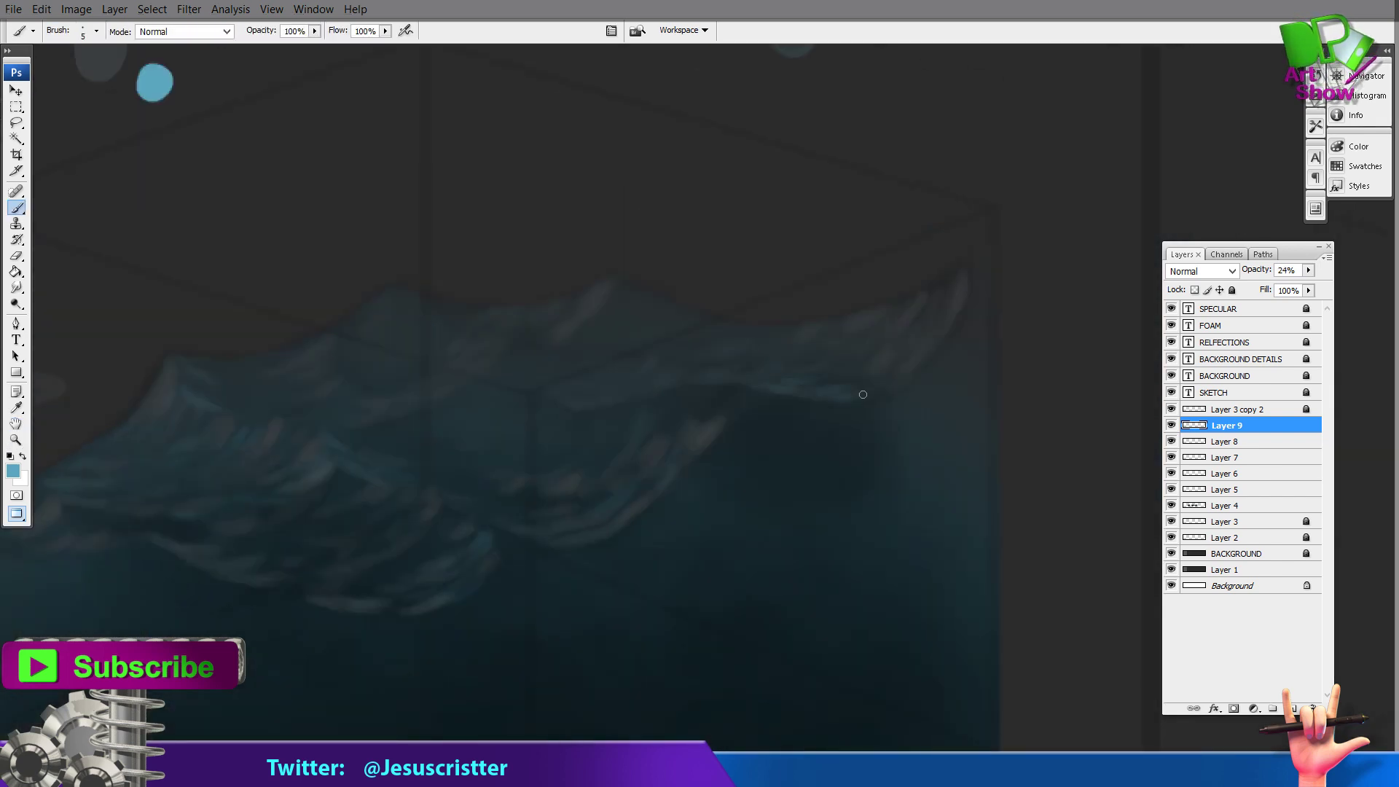
# Step: Paint light blue reflection strokes along the lower edge of the right-hand wave and across the middle crest behind it
pyautogui.moveTo(863, 395)
pyautogui.mouseDown()
pyautogui.moveTo(917, 376)
pyautogui.moveTo(898, 393)
pyautogui.mouseUp()
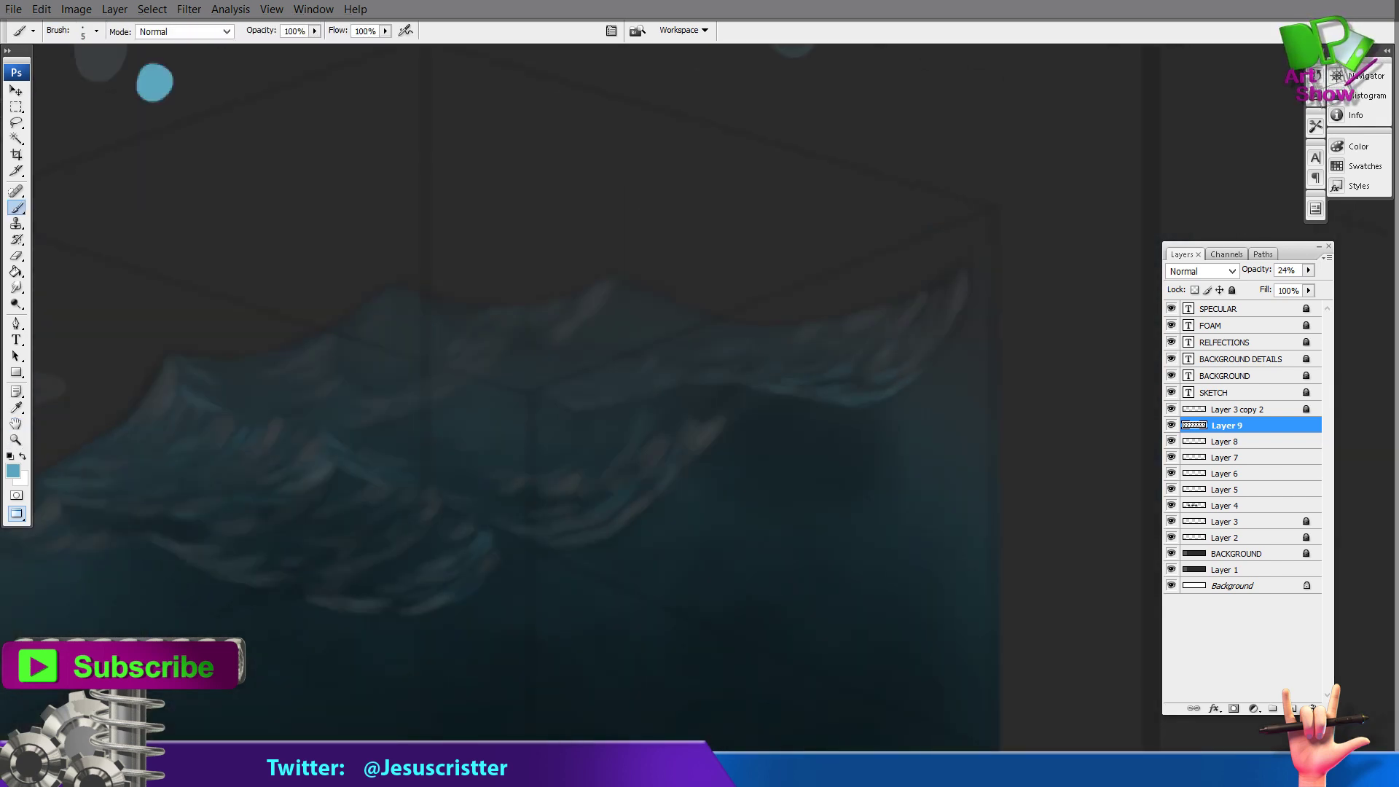
pyautogui.moveTo(753, 378)
pyautogui.mouseDown()
pyautogui.moveTo(637, 390)
pyautogui.moveTo(706, 360)
pyautogui.moveTo(681, 386)
pyautogui.mouseUp()
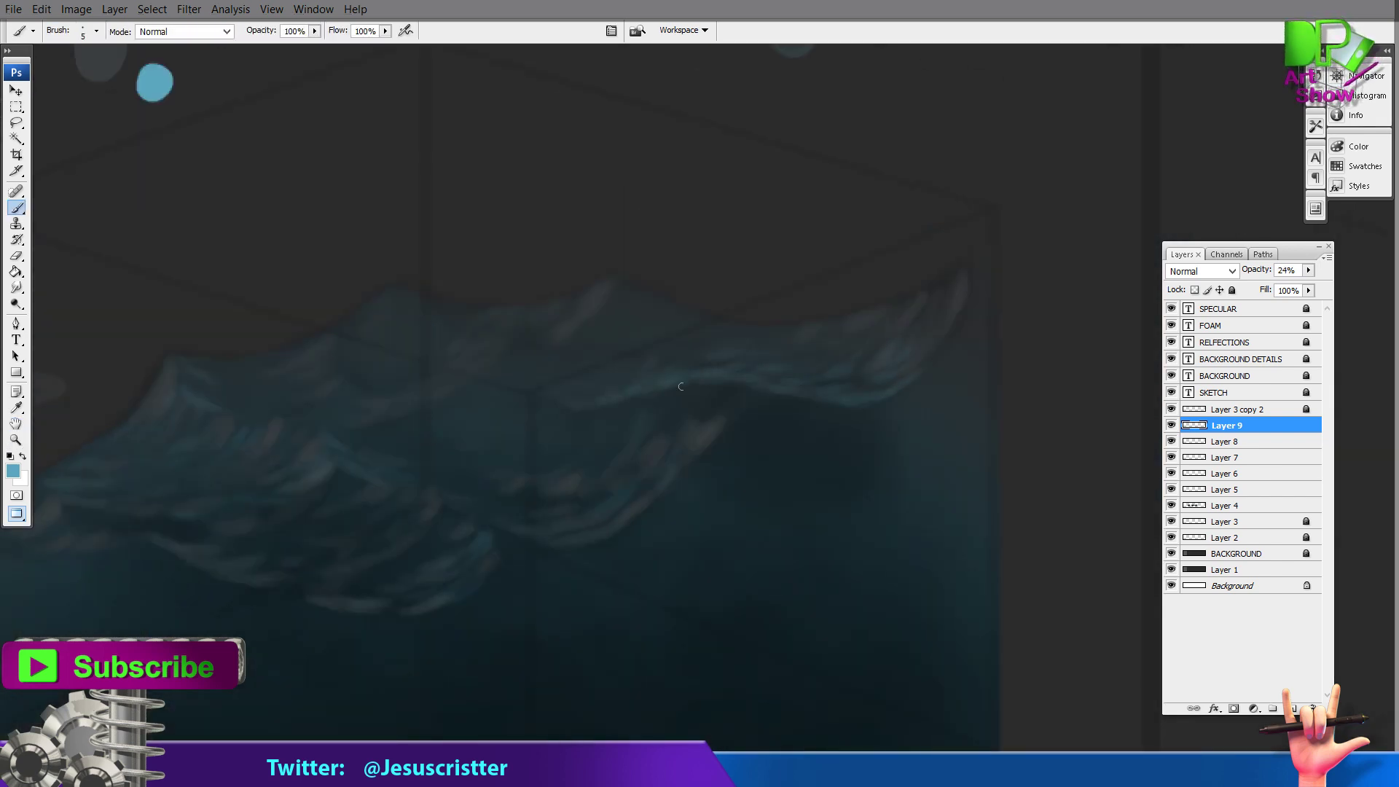
pyautogui.moveTo(521, 343); pyautogui.dragTo(630, 344)
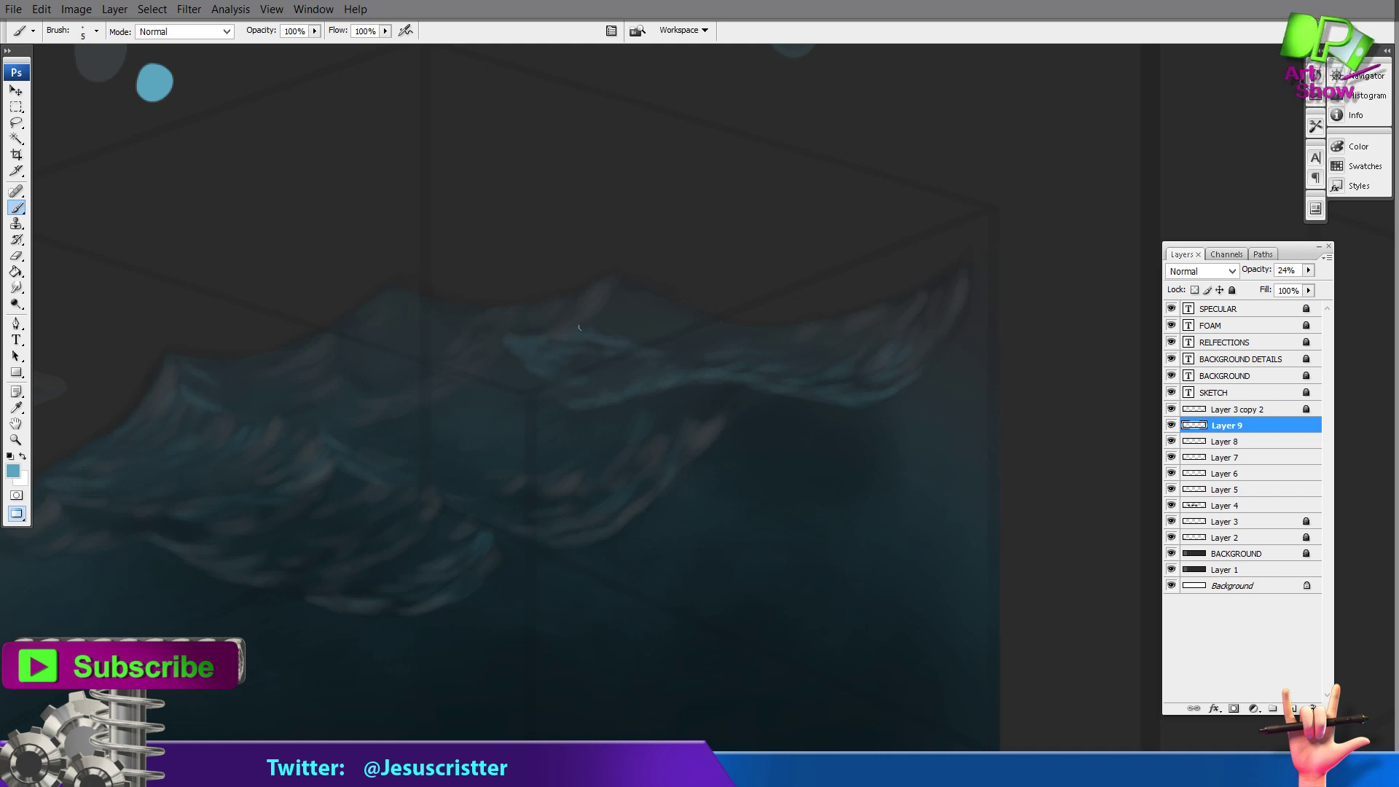
# Step: Add light blue reflection strokes to the slope beside the rear left wave peak
pyautogui.keyDown('alt'); pyautogui.click(751, 284); pyautogui.keyUp('alt')
pyautogui.keyDown('ctrl'); pyautogui.click(751, 298); pyautogui.keyUp('ctrl')
pyautogui.keyDown('alt'); pyautogui.click(747, 347); pyautogui.keyUp('alt')
pyautogui.keyDown('ctrl'); pyautogui.click(703, 355); pyautogui.keyUp('ctrl')
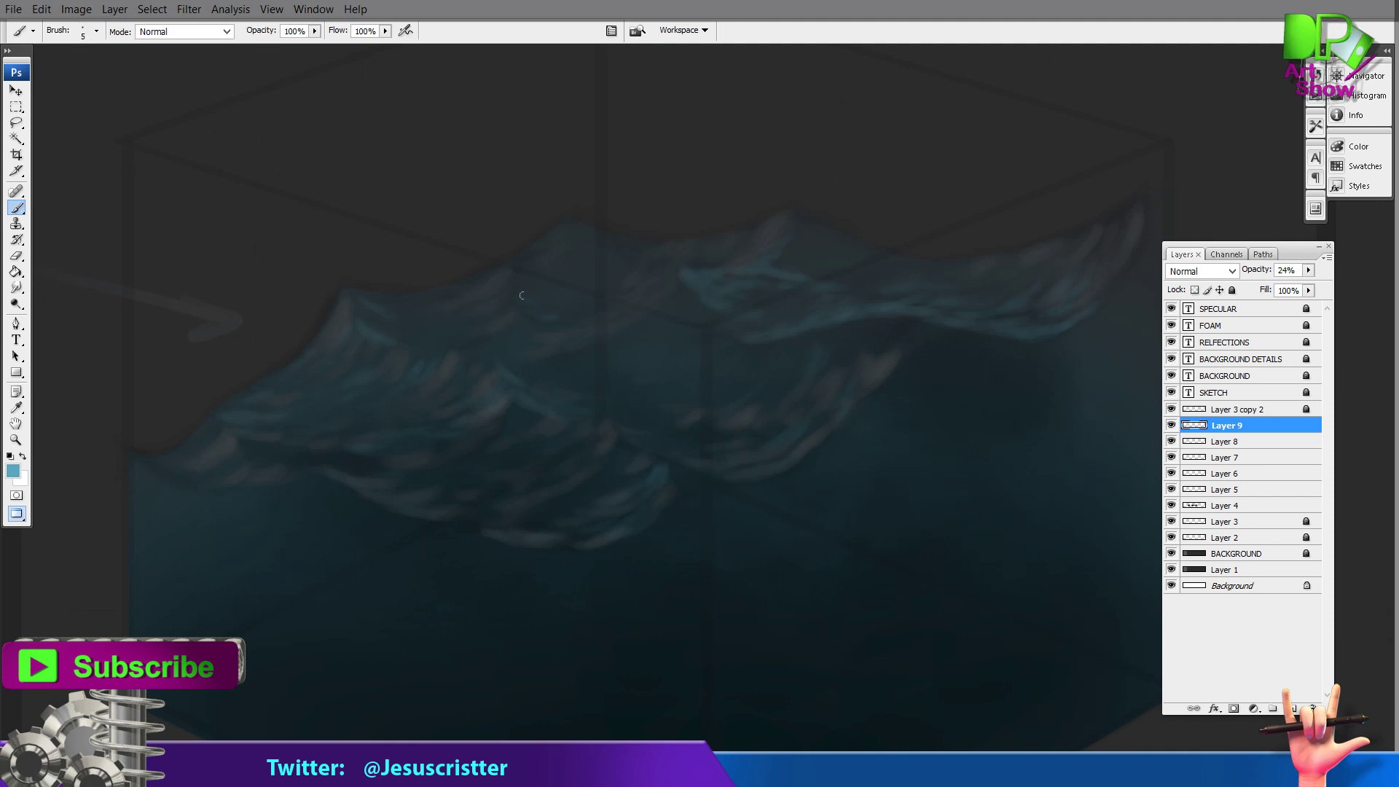
pyautogui.moveTo(619, 262); pyautogui.dragTo(650, 252)
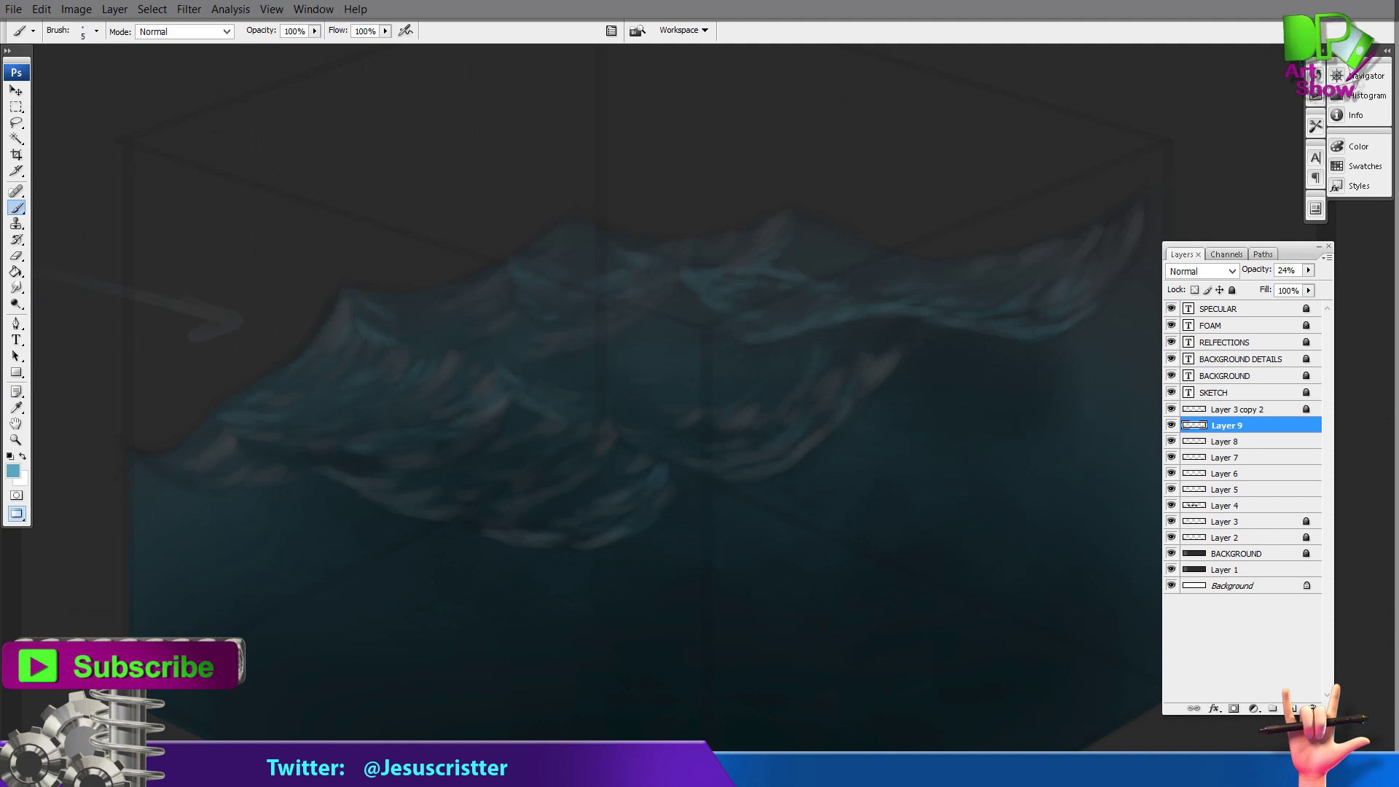
# Step: Merge Layer 9 down through Layers 8, 7, 6 and 5 into Layer 4
pyautogui.keyDown('alt'); pyautogui.click(812, 347); pyautogui.keyUp('alt')
pyautogui.keyDown('alt'); pyautogui.click(812, 347); pyautogui.keyUp('alt')
pyautogui.moveTo(860, 375); pyautogui.dragTo(830, 377)
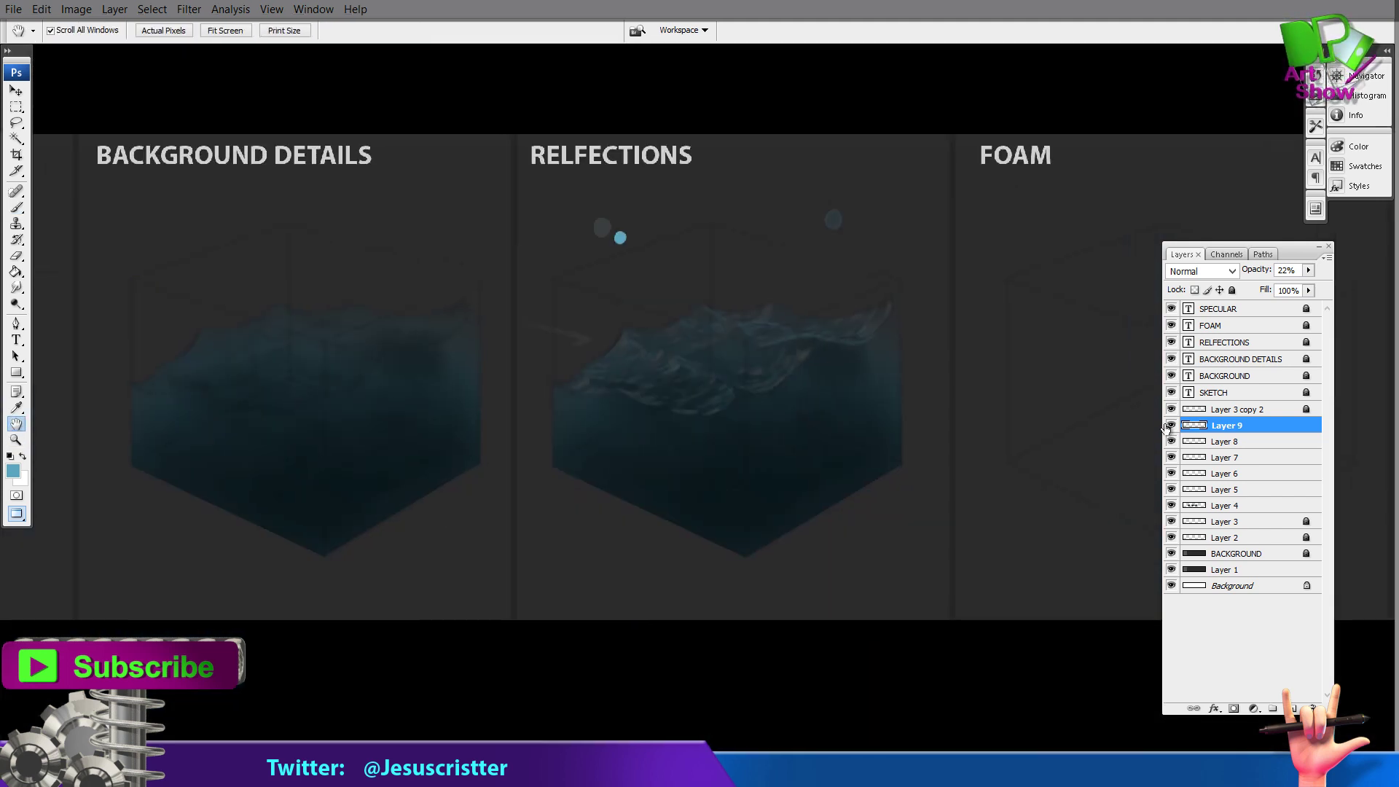
pyautogui.press('1')
pyautogui.press('1')
pyautogui.hotkey('ctrl', 'e')
pyautogui.hotkey('ctrl', 'e')
pyautogui.hotkey('ctrl', 'e')
pyautogui.hotkey('ctrl', 'e')
pyautogui.hotkey('ctrl', 'e')
# Step: Erase the colour swatch dots above the water cube in the RELFECTIONS panel
pyautogui.moveTo(553, 322); pyautogui.dragTo(462, 327)
pyautogui.press('e')
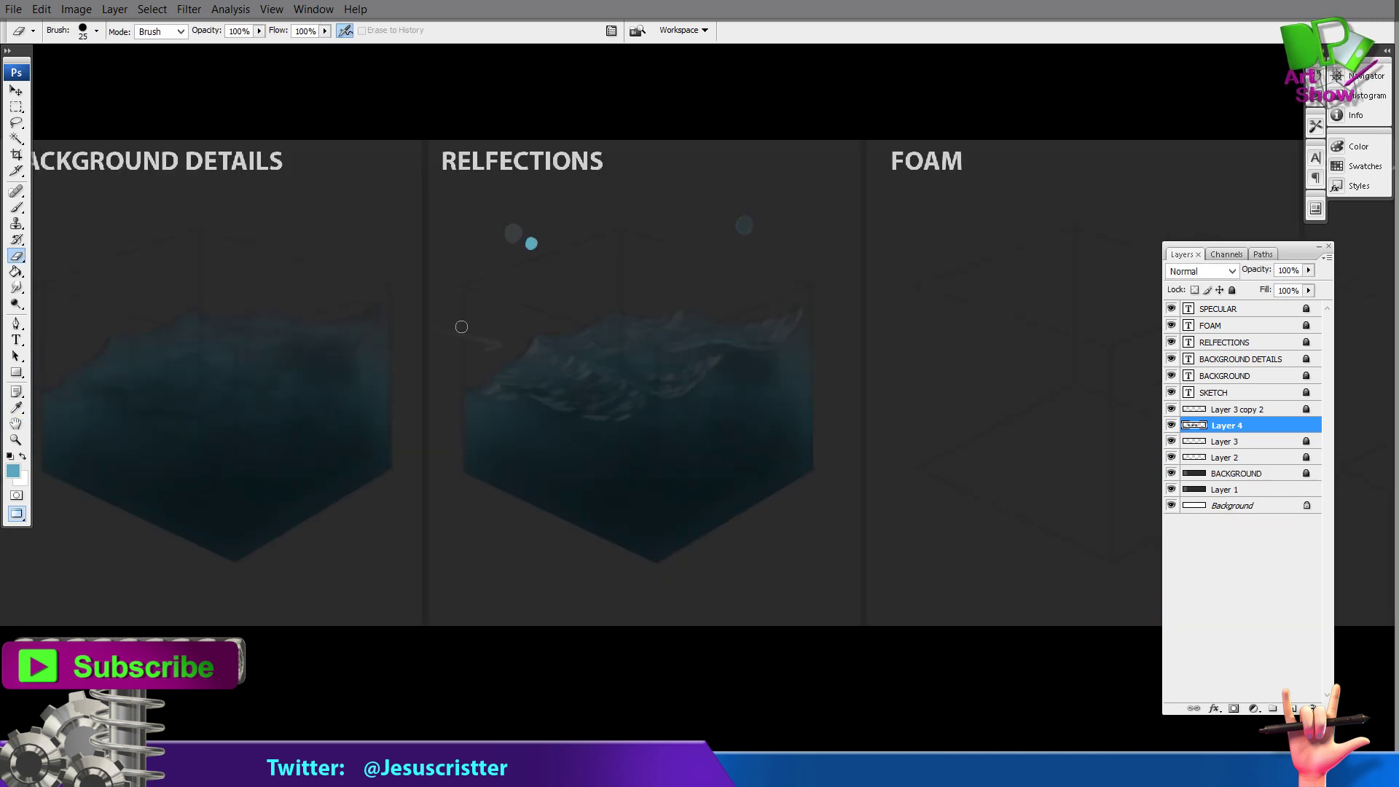
pyautogui.moveTo(510, 228); pyautogui.dragTo(517, 239)
pyautogui.moveTo(742, 219); pyautogui.dragTo(747, 231)
# Step: Select the water cube in the RELFECTIONS panel with a rectangular marquee and copy it to a new layer
pyautogui.moveTo(662, 220); pyautogui.dragTo(562, 219)
pyautogui.click(17, 107)
pyautogui.press('e')
pyautogui.click(21, 108)
pyautogui.moveTo(334, 219); pyautogui.dragTo(741, 569)
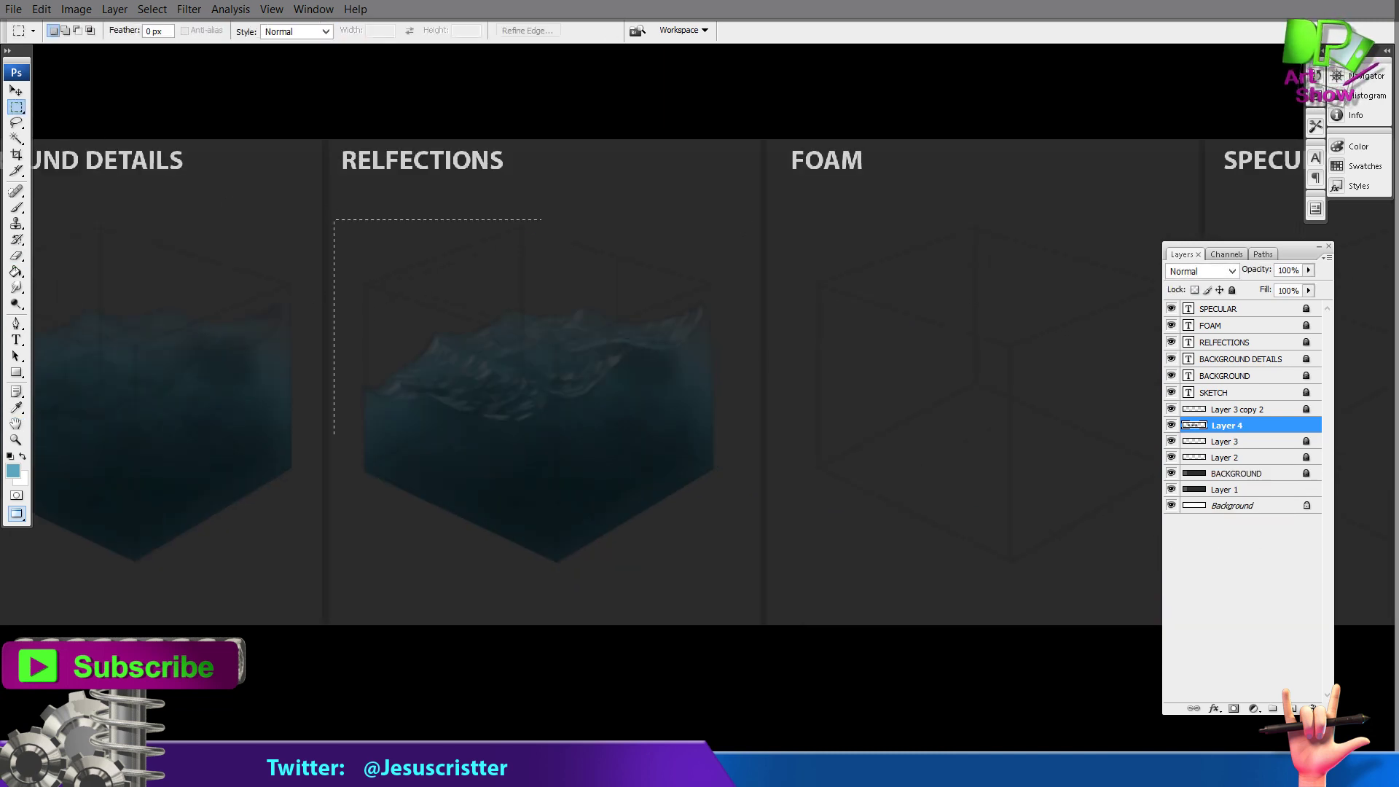
pyautogui.hotkey('ctrl', 'j')
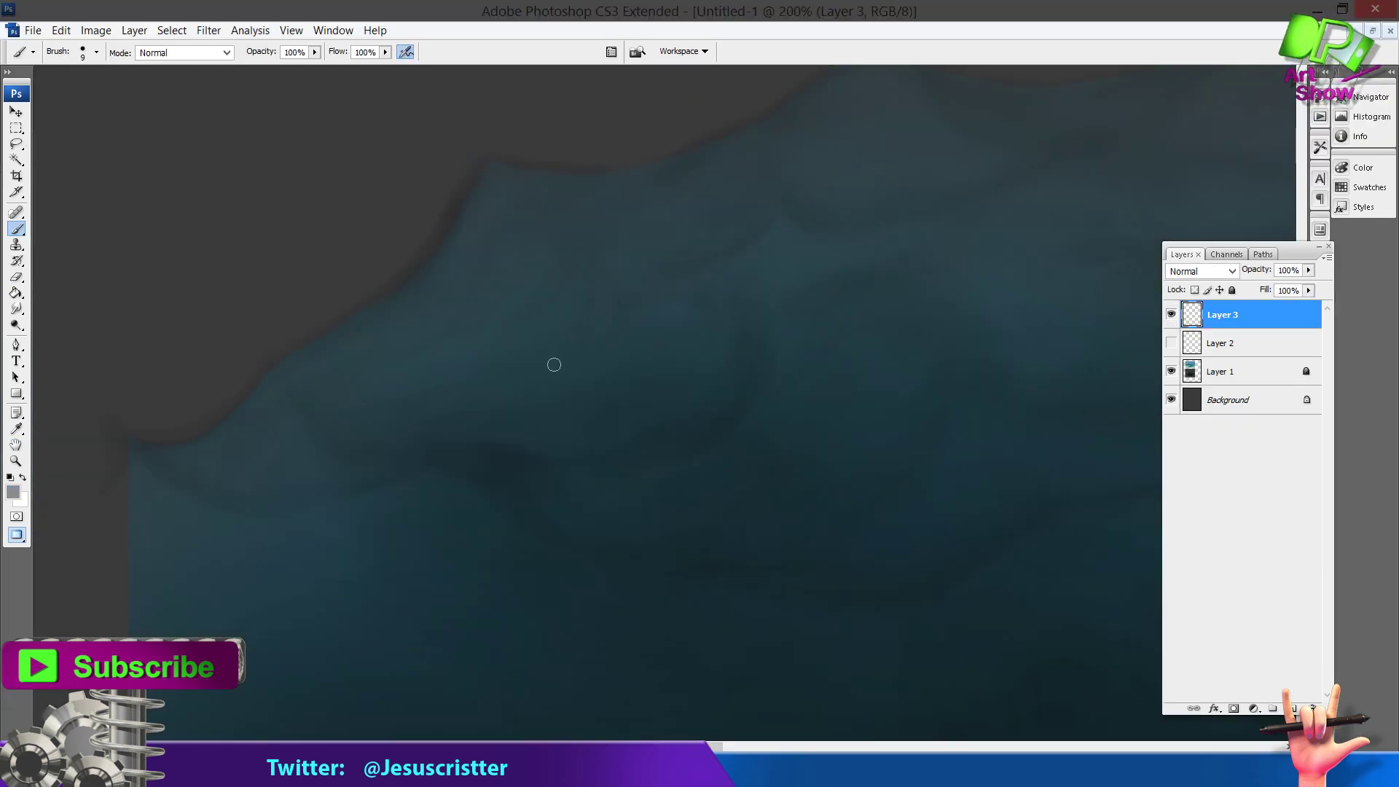
# Step: On Layer 3 of Untitled-1, draw two grey direction arrows and rows of short dashes in the empty area beside the wave
pyautogui.moveTo(129, 217)
pyautogui.mouseDown()
pyautogui.moveTo(249, 230)
pyautogui.moveTo(251, 262)
pyautogui.mouseUp()
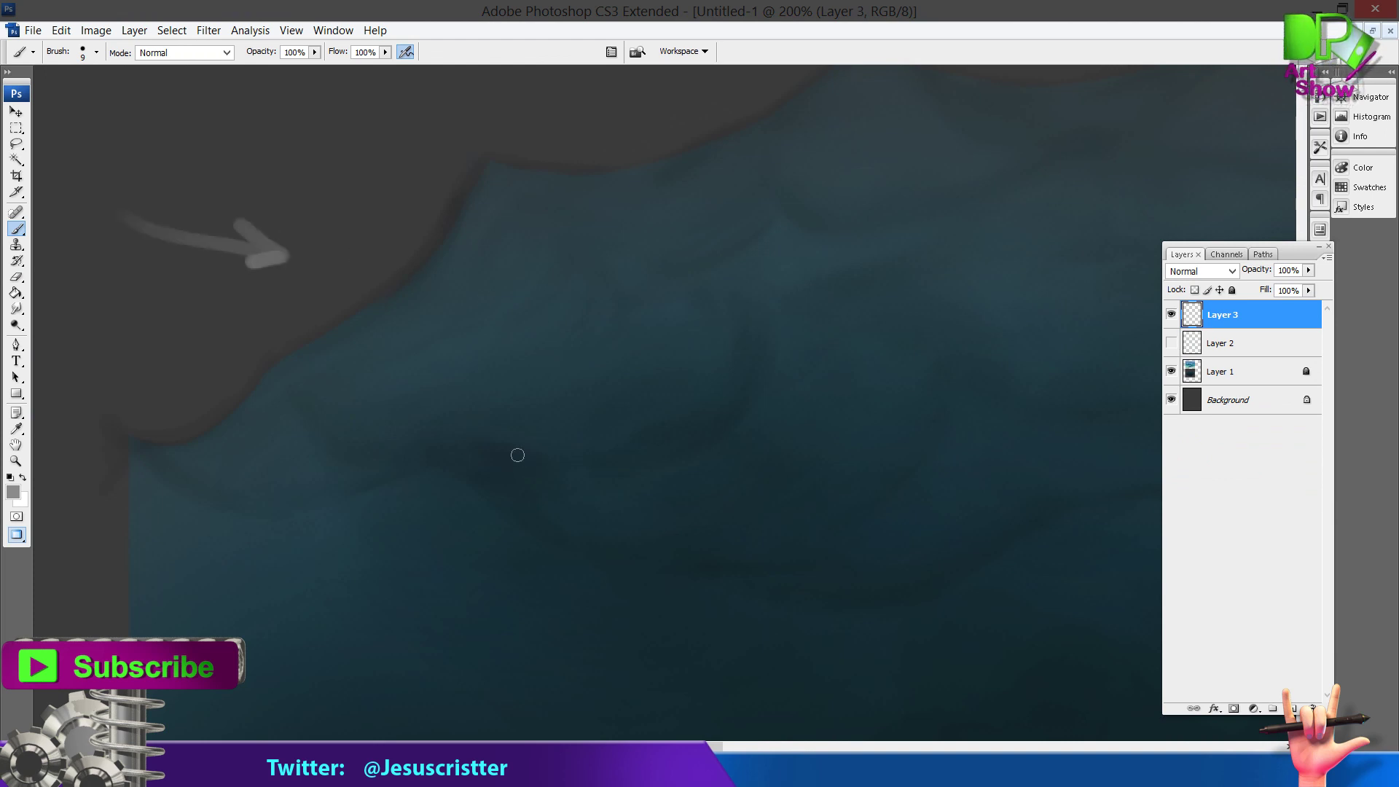
pyautogui.moveTo(103, 337)
pyautogui.mouseDown()
pyautogui.moveTo(192, 325)
pyautogui.moveTo(164, 315)
pyautogui.moveTo(179, 309)
pyautogui.moveTo(221, 319)
pyautogui.moveTo(222, 333)
pyautogui.moveTo(251, 310)
pyautogui.mouseUp()
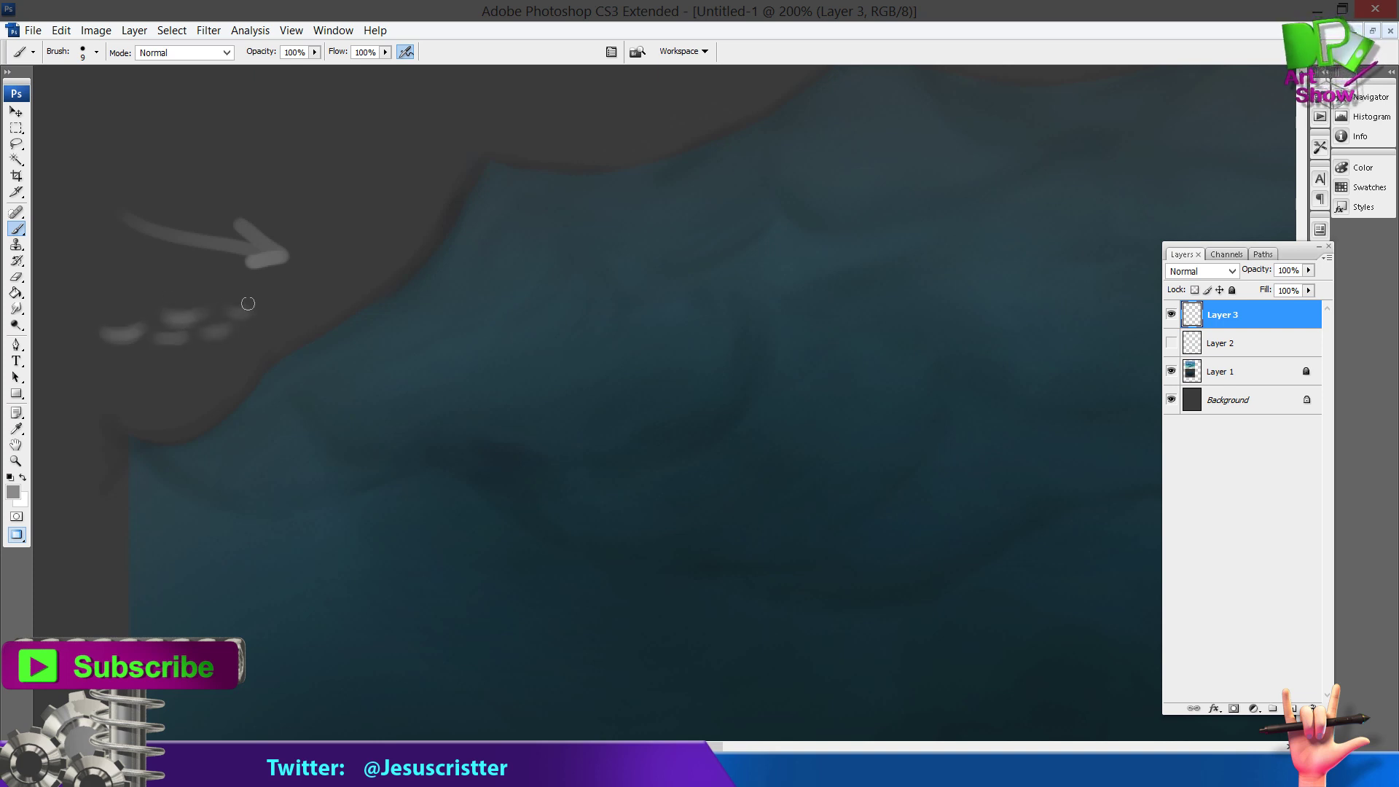
pyautogui.moveTo(453, 451)
pyautogui.mouseDown()
pyautogui.moveTo(523, 473)
pyautogui.moveTo(626, 462)
pyautogui.moveTo(705, 417)
pyautogui.moveTo(763, 283)
pyautogui.mouseUp()
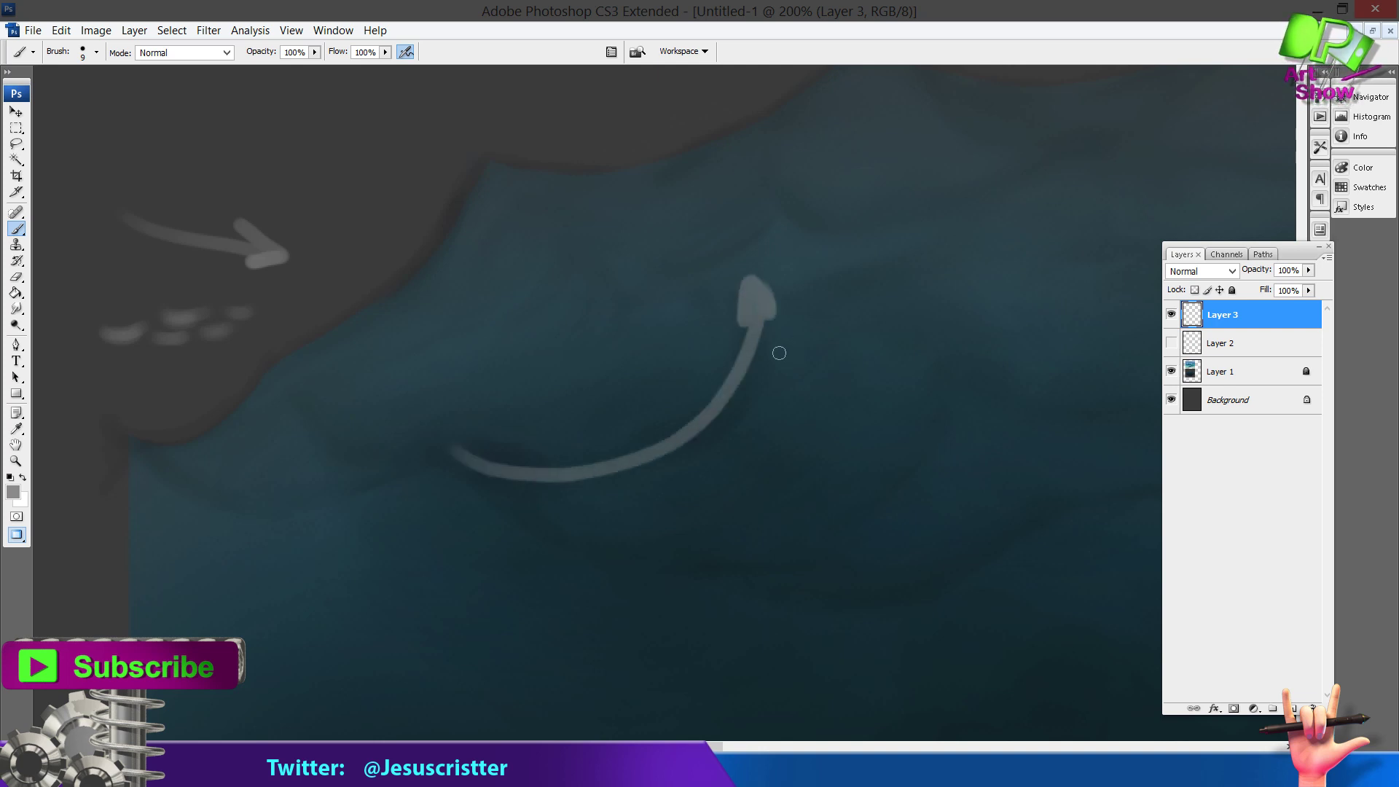
pyautogui.hotkey('ctrl', 'z')
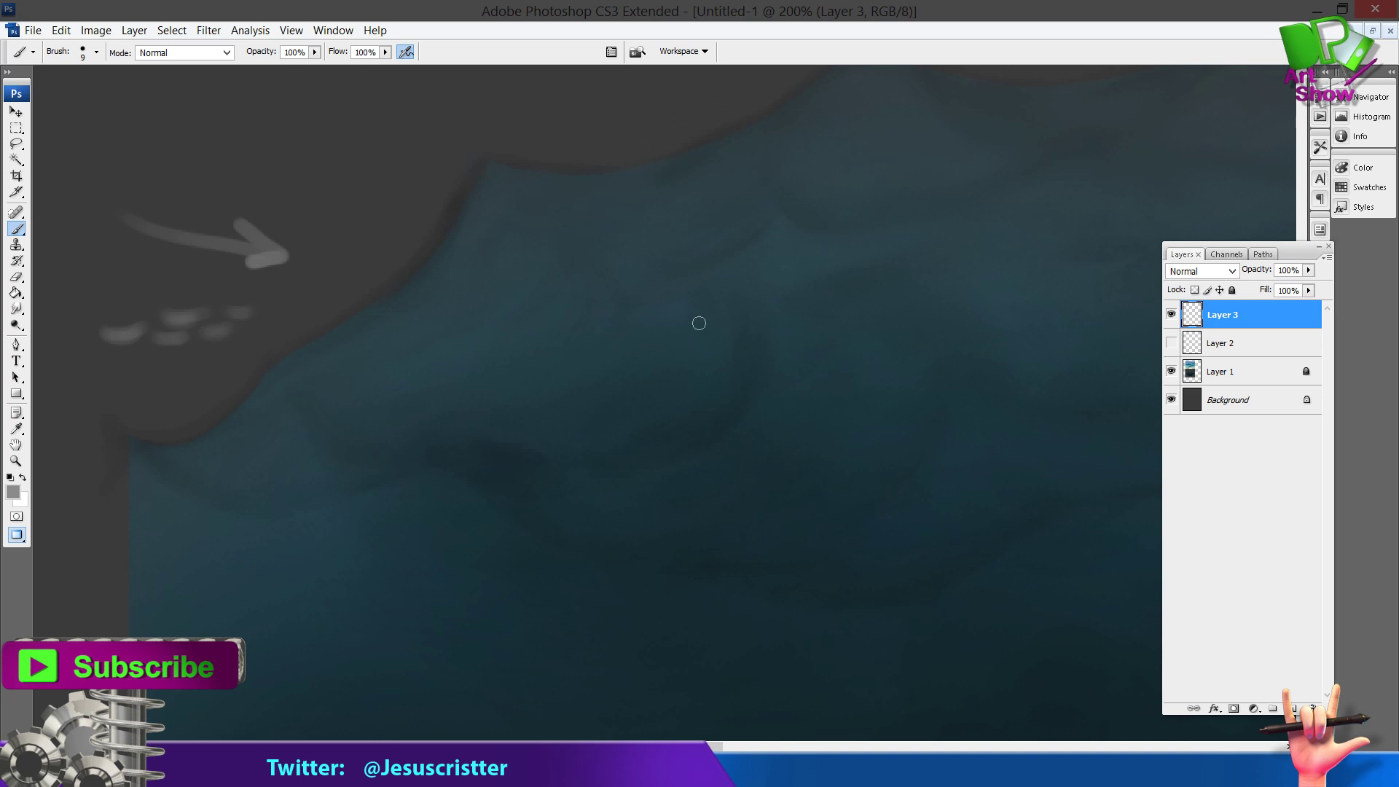
pyautogui.moveTo(729, 328)
pyautogui.mouseDown()
pyautogui.moveTo(419, 311)
pyautogui.moveTo(473, 305)
pyautogui.mouseUp()
pyautogui.hotkey('ctrl', 'z')
pyautogui.moveTo(237, 135)
pyautogui.mouseDown()
pyautogui.moveTo(321, 215)
pyautogui.moveTo(281, 196)
pyautogui.mouseUp()
pyautogui.moveTo(238, 119)
pyautogui.mouseDown()
pyautogui.moveTo(424, 344)
pyautogui.moveTo(540, 459)
pyautogui.mouseUp()
pyautogui.moveTo(531, 413); pyautogui.dragTo(541, 458)
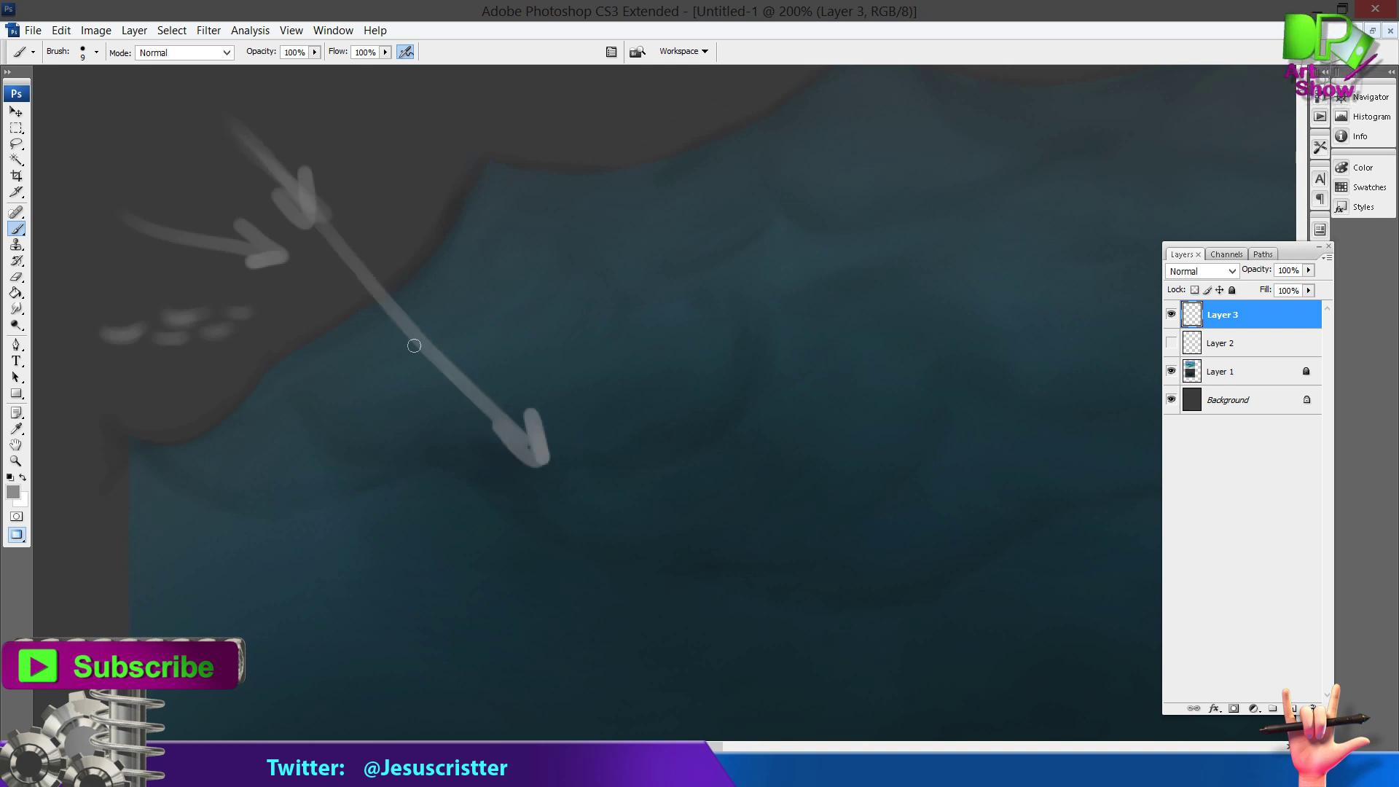
pyautogui.moveTo(236, 236); pyautogui.dragTo(732, 373)
pyautogui.hotkey('ctrl', 'z')
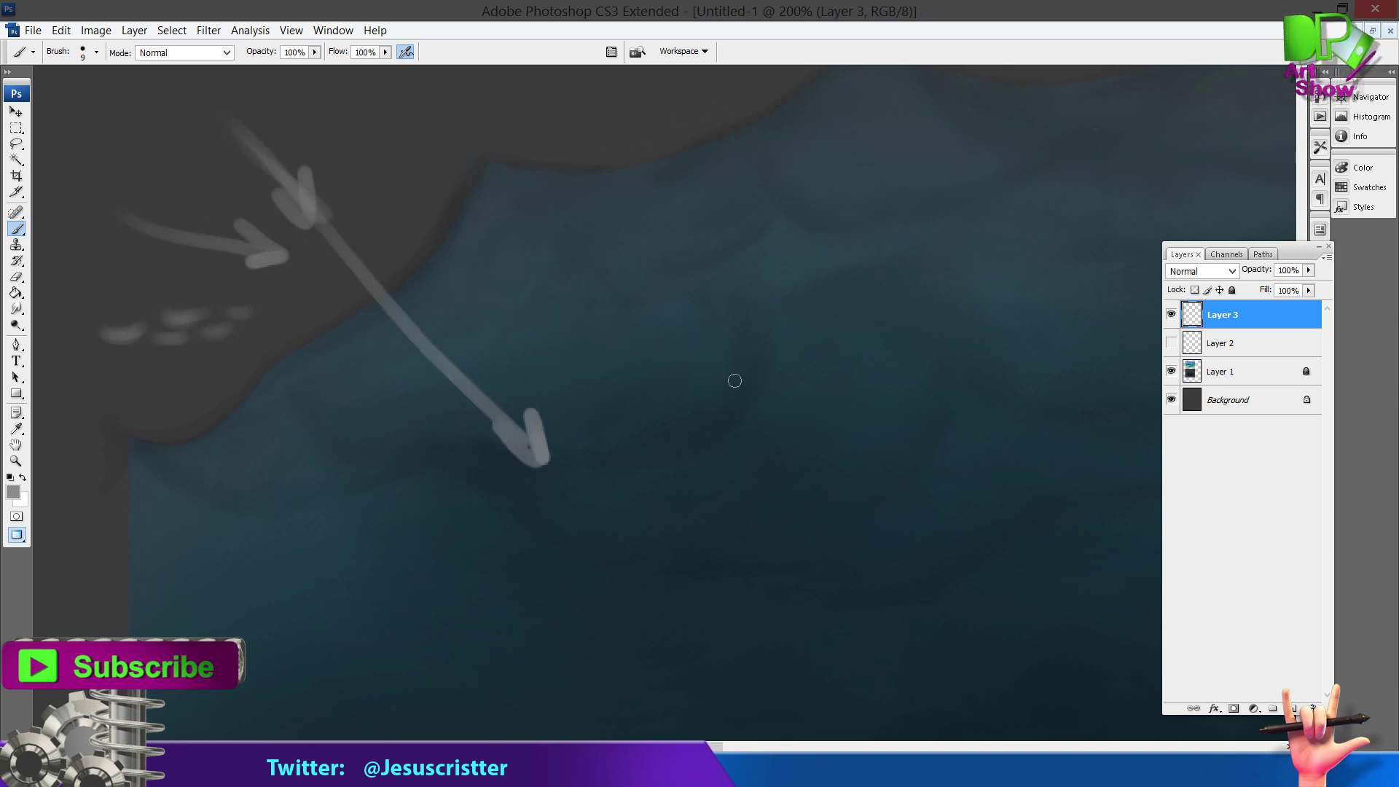
pyautogui.hotkey('ctrl', 'alt', 'z')
pyautogui.hotkey('ctrl', 'alt', 'z')
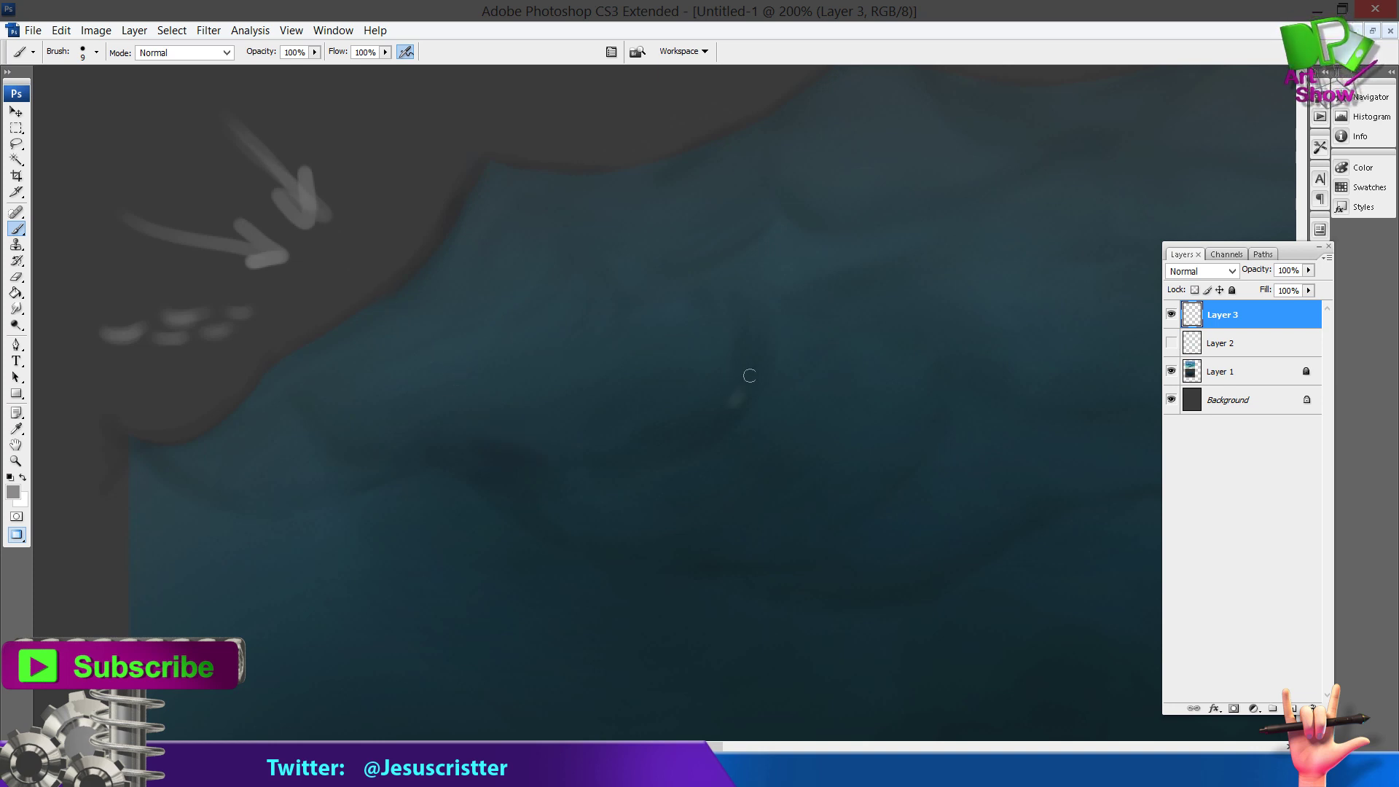
# Step: Paint short grey reflection strokes following the curves of the two central wave slopes
pyautogui.moveTo(736, 399)
pyautogui.mouseDown()
pyautogui.moveTo(730, 380)
pyautogui.moveTo(756, 349)
pyautogui.moveTo(701, 386)
pyautogui.moveTo(685, 376)
pyautogui.moveTo(765, 318)
pyautogui.moveTo(750, 389)
pyautogui.mouseUp()
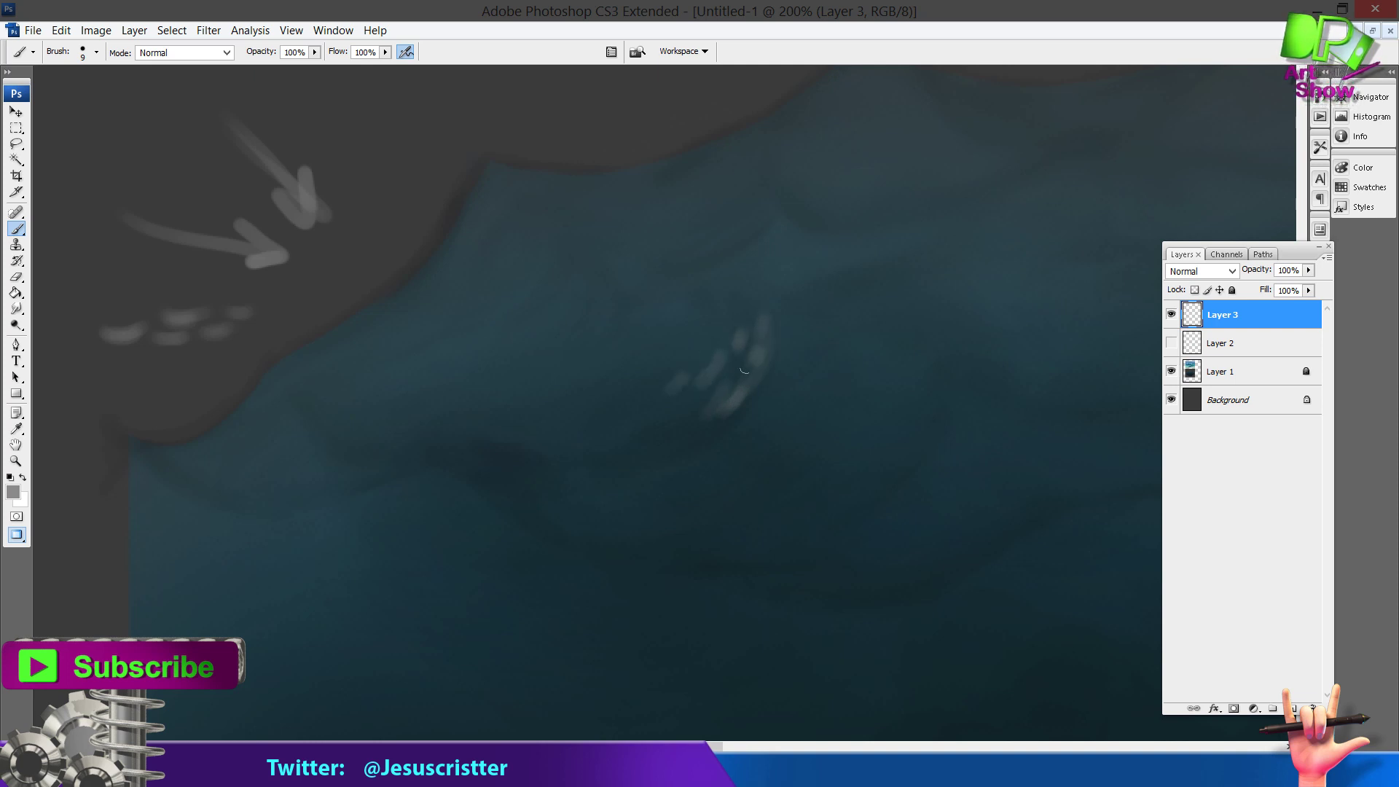
pyautogui.moveTo(769, 287)
pyautogui.mouseDown()
pyautogui.moveTo(674, 302)
pyautogui.moveTo(787, 306)
pyautogui.moveTo(931, 369)
pyautogui.moveTo(901, 390)
pyautogui.moveTo(926, 425)
pyautogui.moveTo(909, 416)
pyautogui.moveTo(905, 432)
pyautogui.moveTo(923, 451)
pyautogui.moveTo(891, 474)
pyautogui.mouseUp()
pyautogui.hotkey('ctrl', 'z')
pyautogui.moveTo(730, 541); pyautogui.dragTo(597, 514)
pyautogui.hotkey('ctrl', 'z')
pyautogui.moveTo(871, 488)
pyautogui.mouseDown()
pyautogui.moveTo(793, 524)
pyautogui.moveTo(822, 504)
pyautogui.mouseUp()
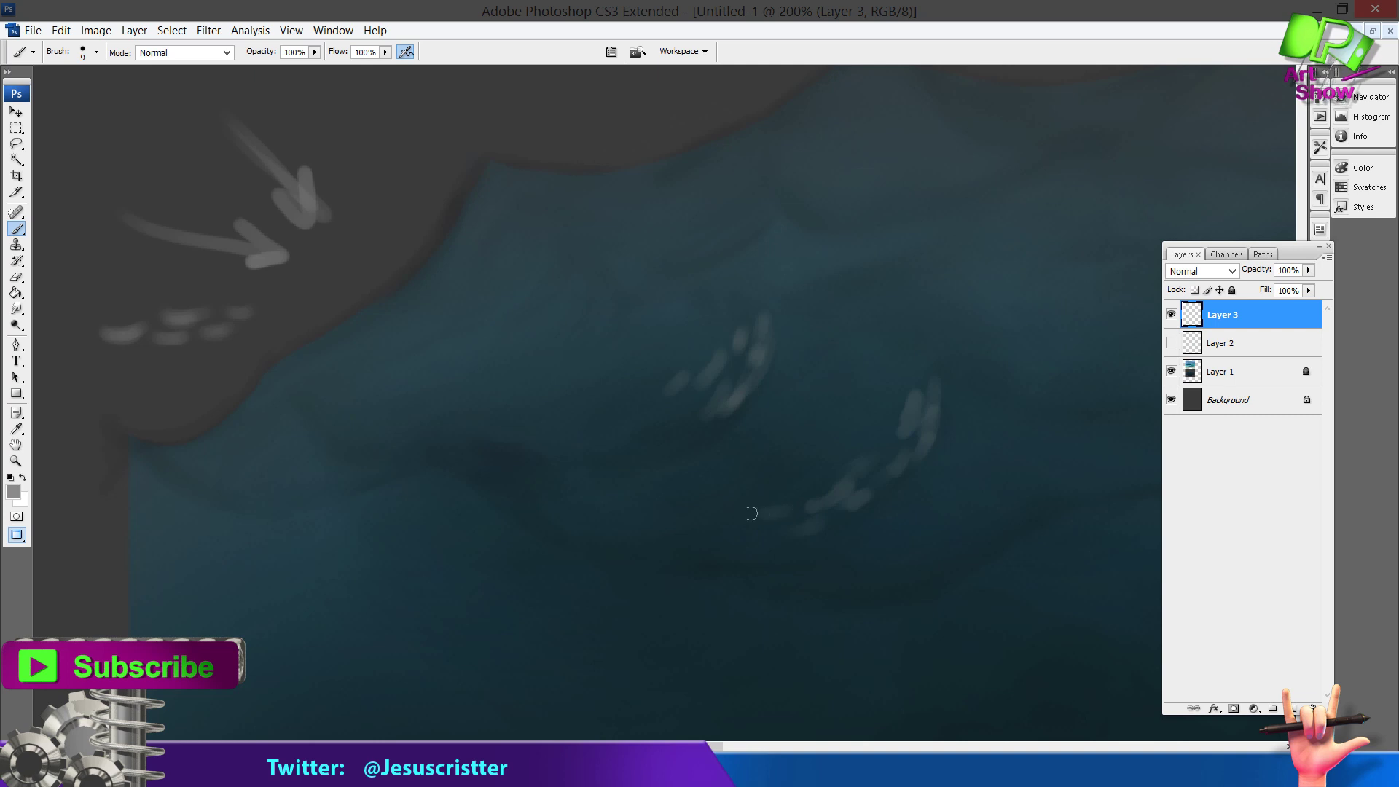
# Step: Add more short grey strokes along the inner side of the right-hand reflection cluster
pyautogui.moveTo(898, 385)
pyautogui.mouseDown()
pyautogui.moveTo(825, 477)
pyautogui.moveTo(759, 505)
pyautogui.moveTo(596, 496)
pyautogui.mouseUp()
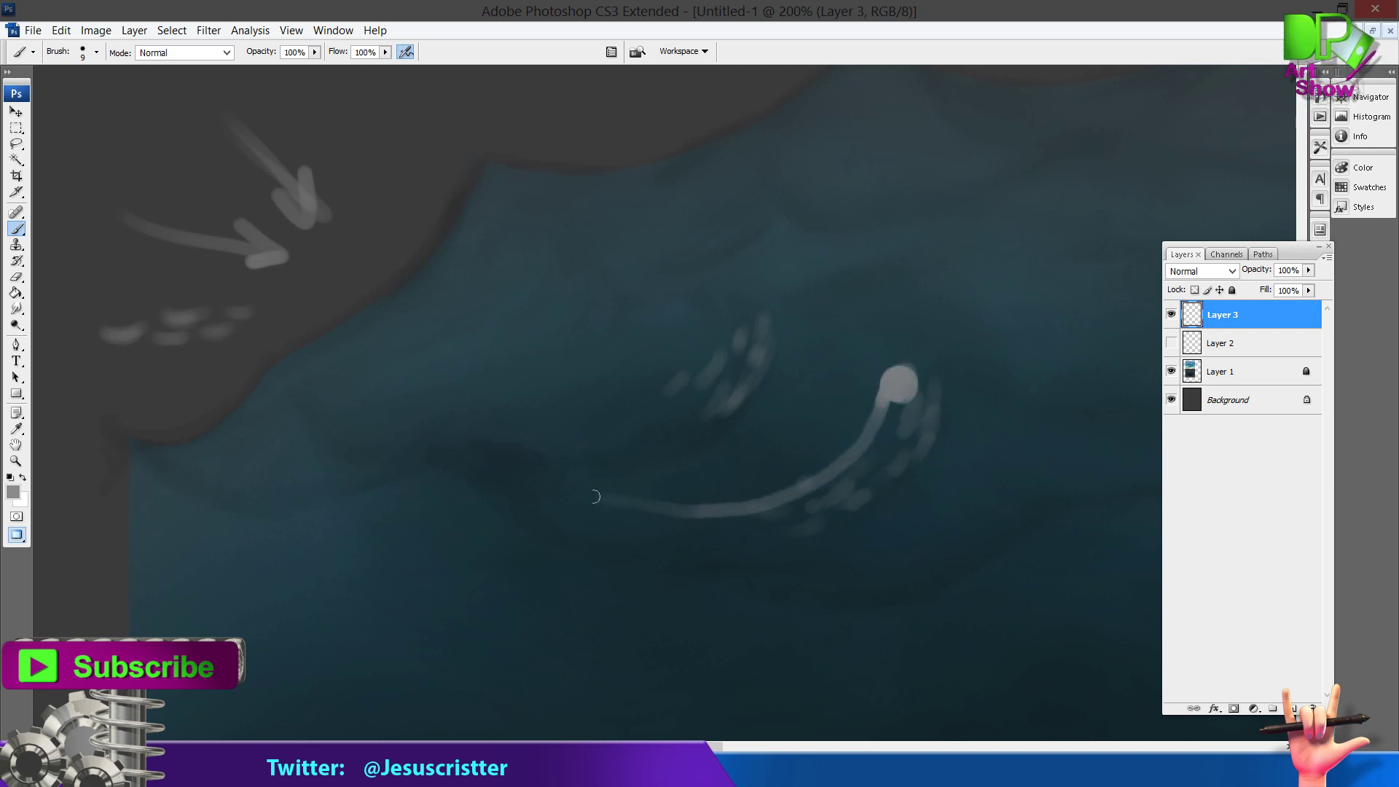
pyautogui.hotkey('ctrl', 'z')
pyautogui.moveTo(881, 434); pyautogui.dragTo(842, 464)
pyautogui.moveTo(893, 402)
pyautogui.mouseDown()
pyautogui.moveTo(886, 421)
pyautogui.moveTo(894, 368)
pyautogui.mouseUp()
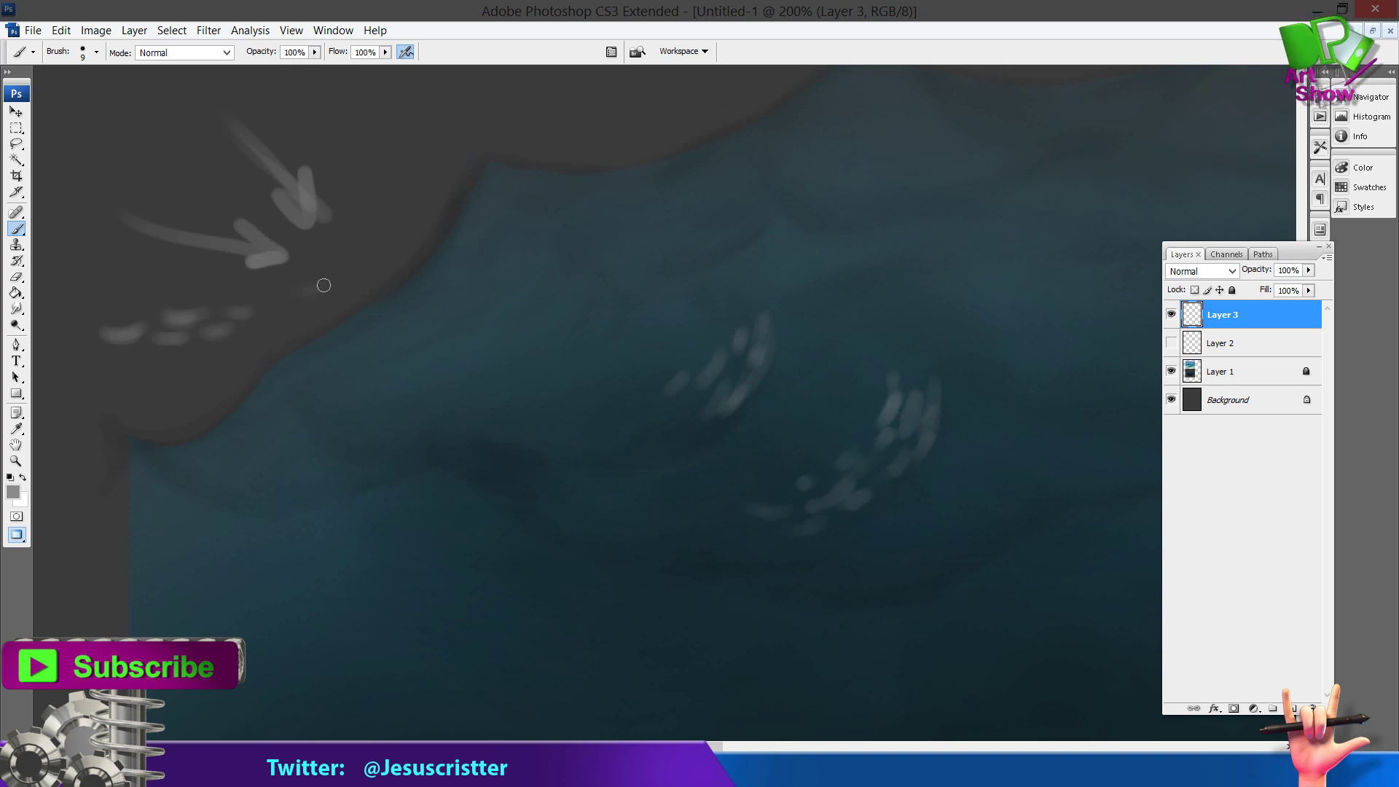
# Step: Draw short grey dashes beside the arrows along the outer wave slope, and erase the upper ones
pyautogui.moveTo(321, 289); pyautogui.dragTo(293, 296)
pyautogui.moveTo(368, 262)
pyautogui.mouseDown()
pyautogui.moveTo(409, 215)
pyautogui.moveTo(350, 203)
pyautogui.moveTo(358, 186)
pyautogui.moveTo(430, 166)
pyautogui.moveTo(419, 184)
pyautogui.moveTo(368, 196)
pyautogui.mouseUp()
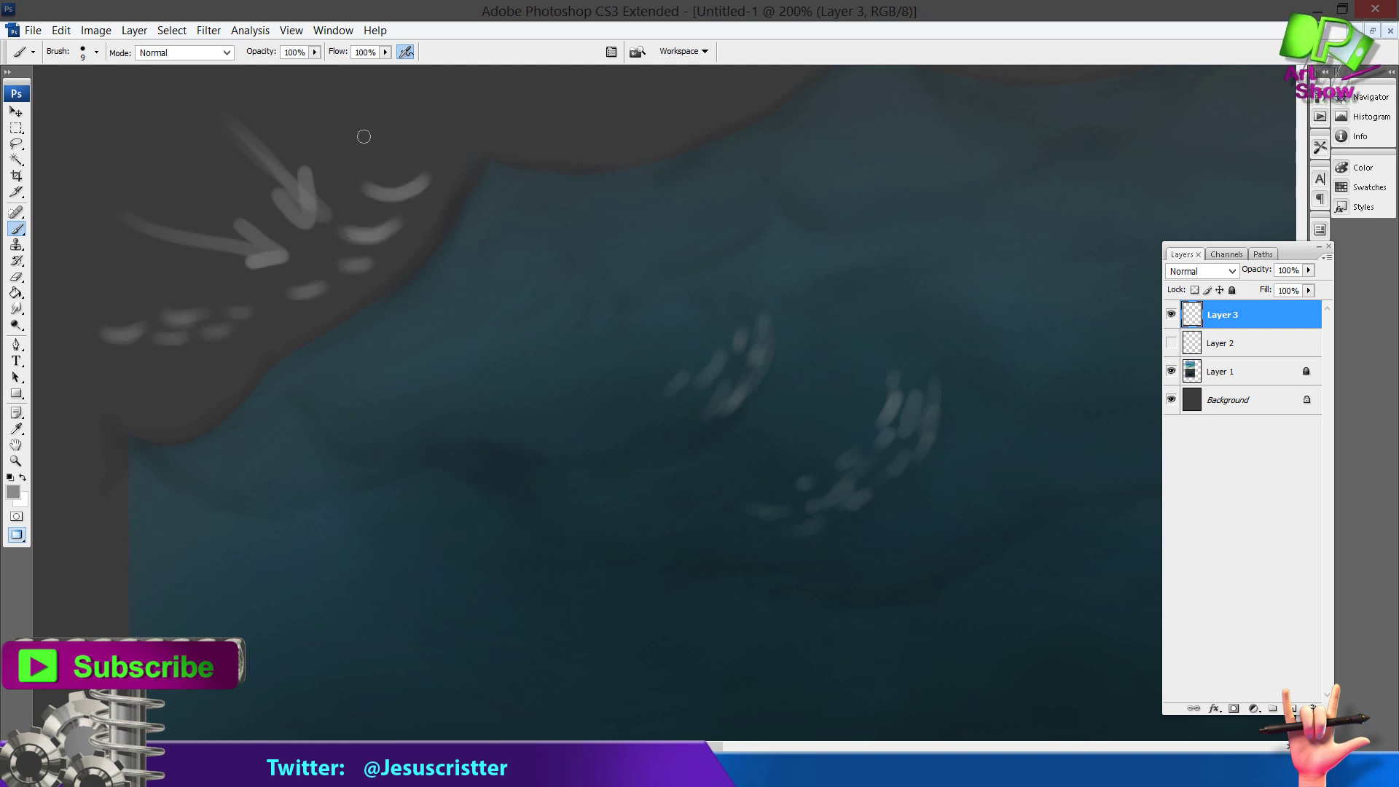
pyautogui.moveTo(379, 143)
pyautogui.mouseDown()
pyautogui.moveTo(416, 150)
pyautogui.moveTo(444, 130)
pyautogui.moveTo(379, 143)
pyautogui.moveTo(431, 151)
pyautogui.moveTo(368, 233)
pyautogui.mouseUp()
pyautogui.press('e')
pyautogui.press('b')
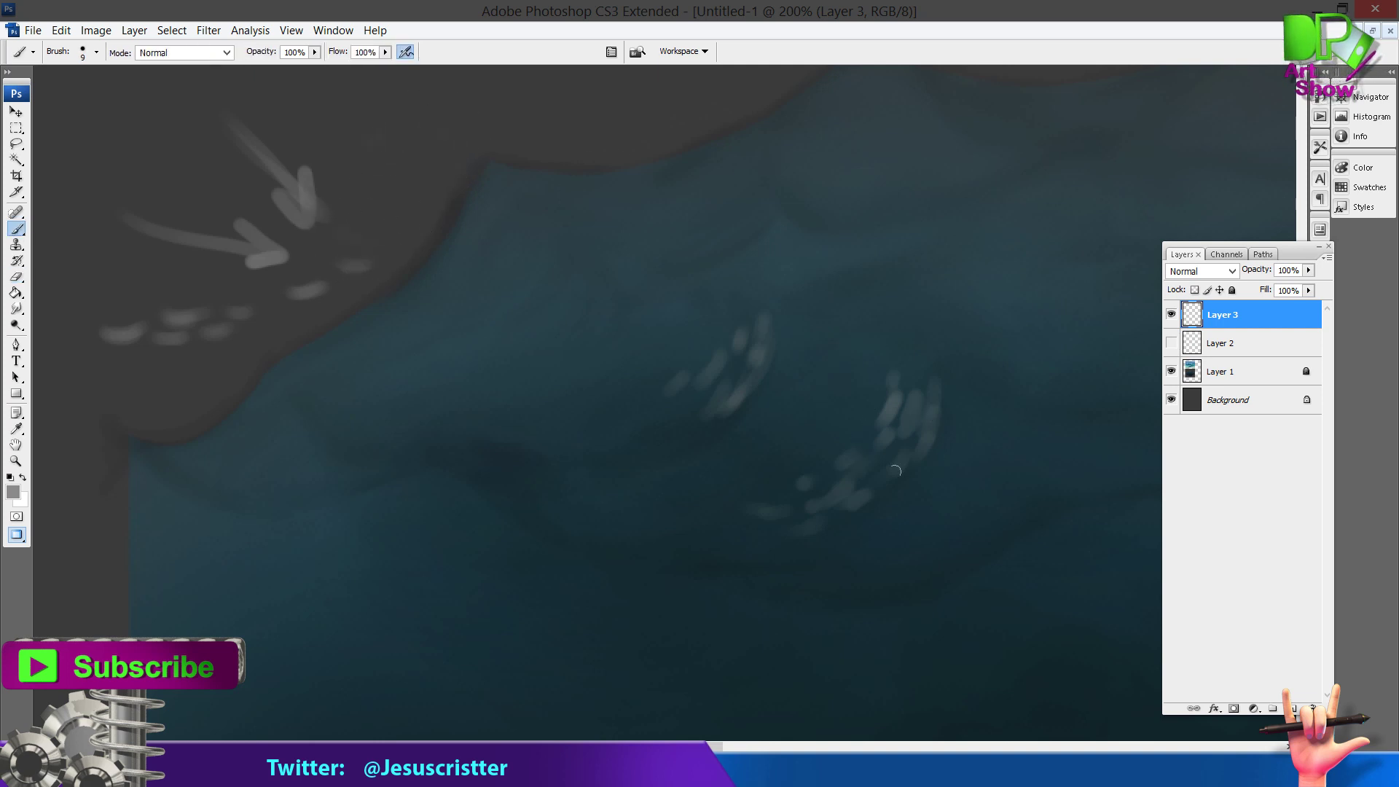
# Step: Build up the right-hand reflection cluster with more grey strokes, fading its inner and lower strokes with the eraser
pyautogui.moveTo(875, 425)
pyautogui.mouseDown()
pyautogui.moveTo(844, 439)
pyautogui.moveTo(873, 420)
pyautogui.moveTo(845, 426)
pyautogui.moveTo(883, 382)
pyautogui.moveTo(871, 411)
pyautogui.mouseUp()
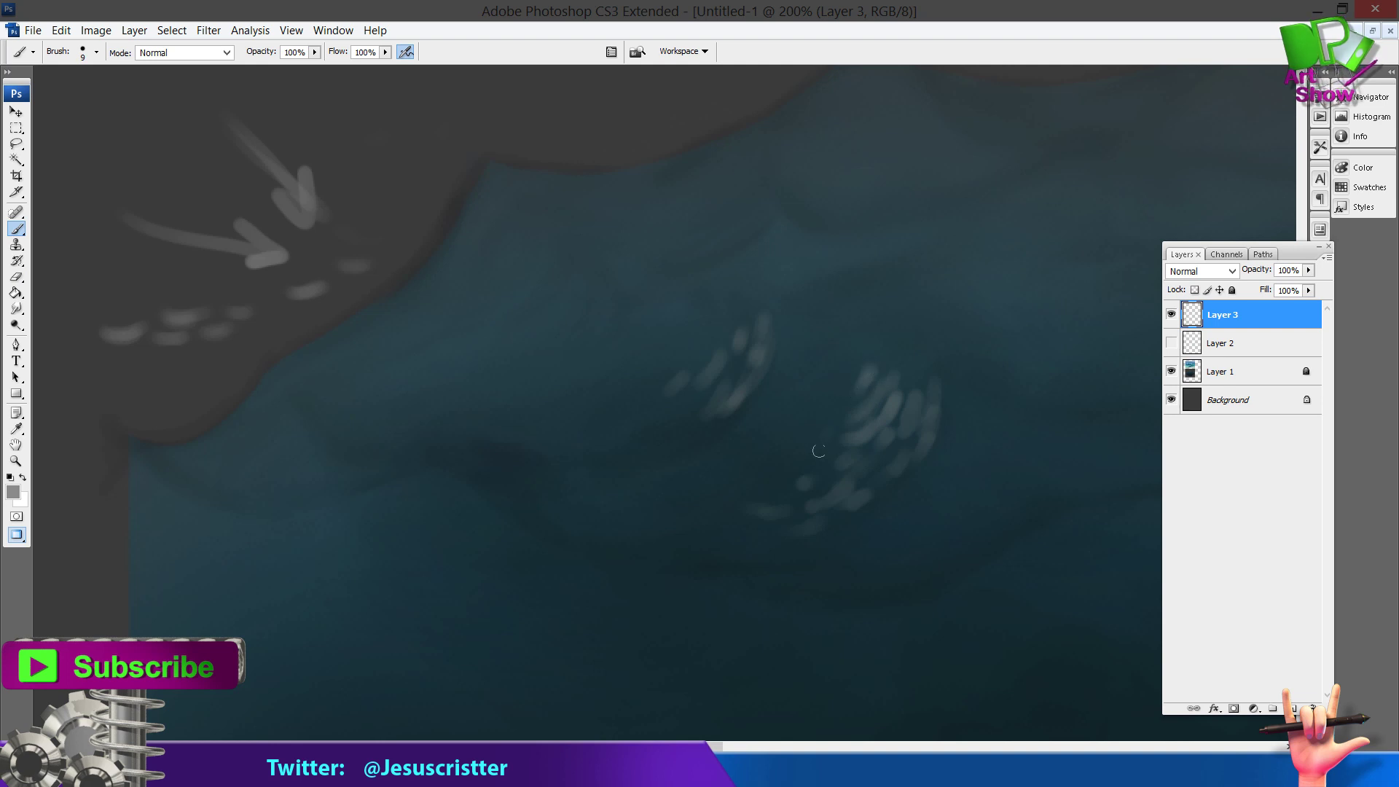
pyautogui.press('e')
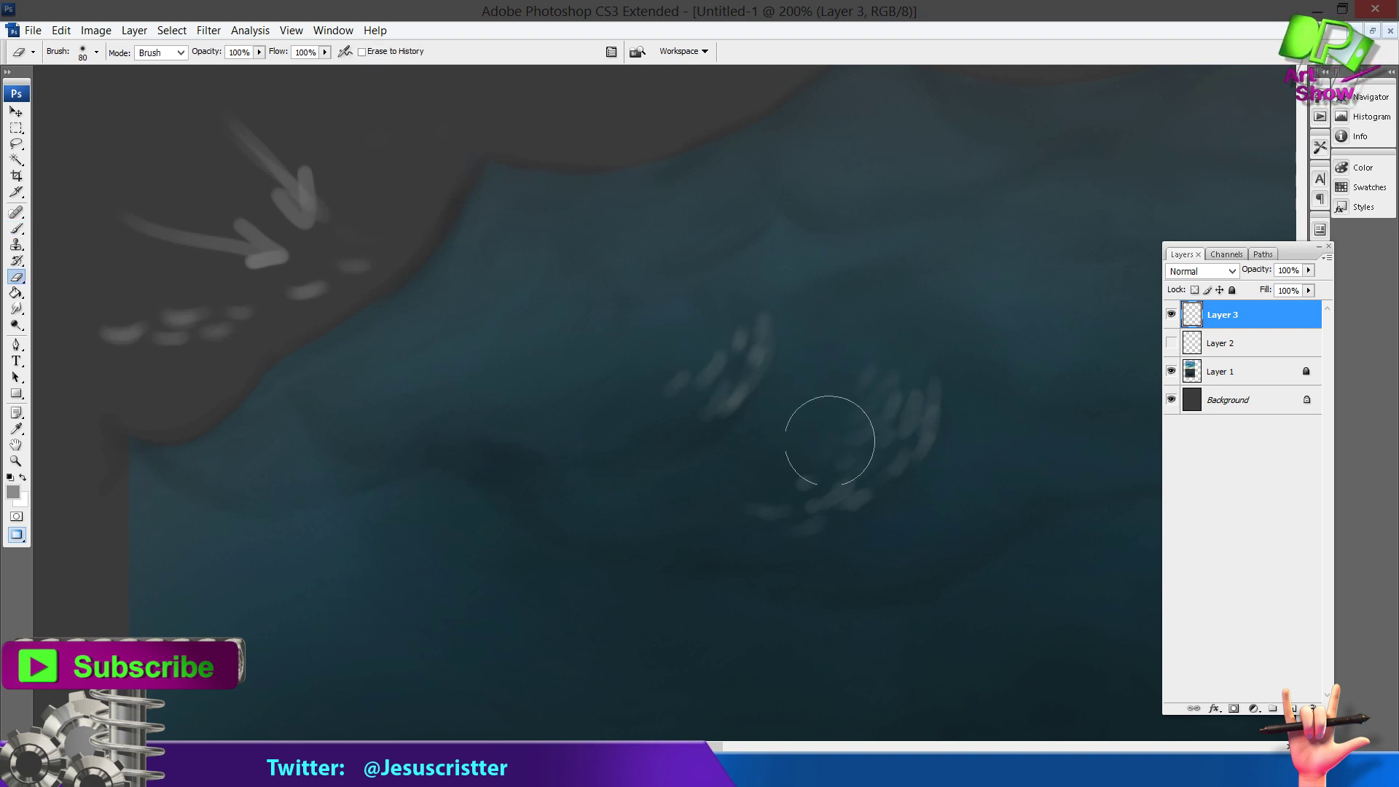
pyautogui.press('b')
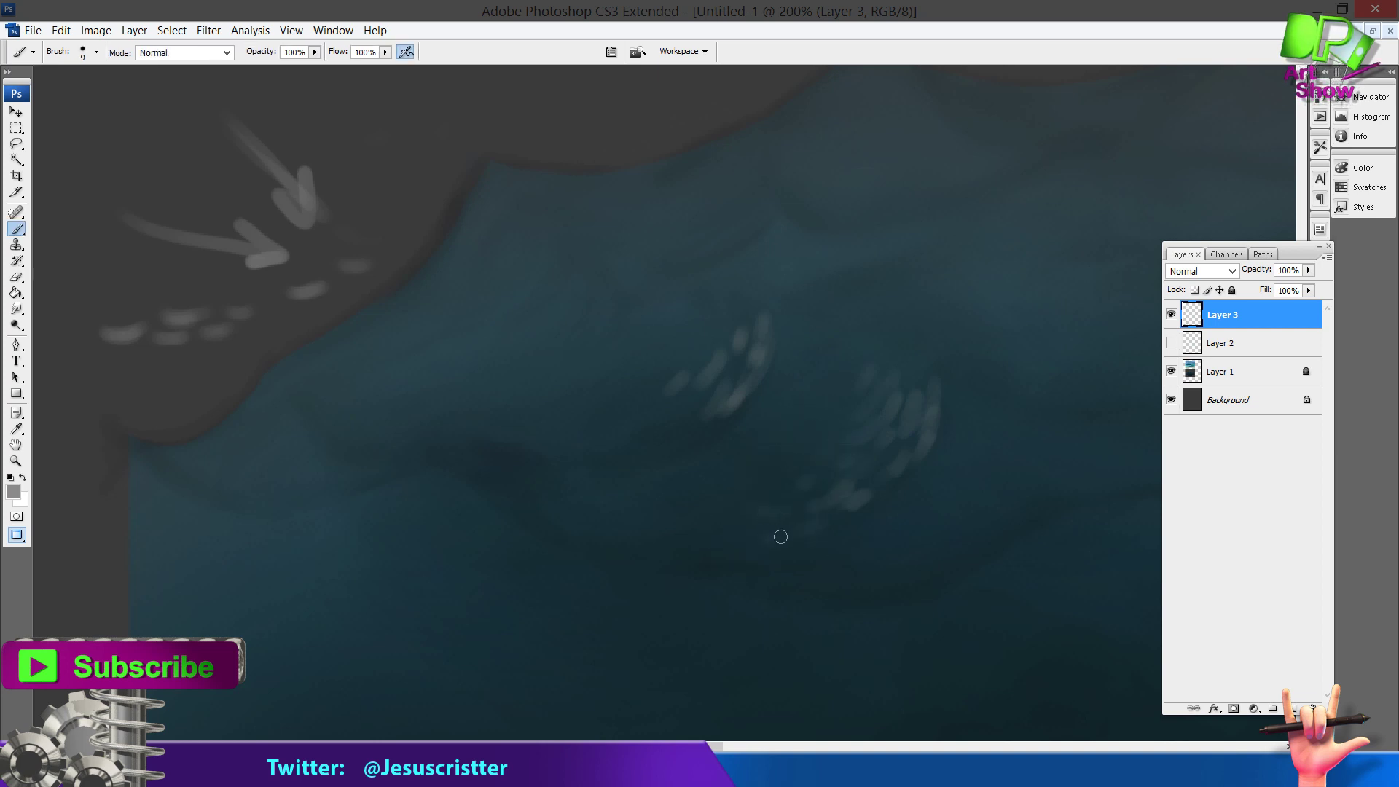
pyautogui.moveTo(872, 490)
pyautogui.mouseDown()
pyautogui.moveTo(895, 450)
pyautogui.moveTo(893, 411)
pyautogui.moveTo(908, 417)
pyautogui.moveTo(907, 367)
pyautogui.mouseUp()
# Step: Extend the left-hand reflection cluster down and up its curve with short grey strokes, and fade its inner edge with the eraser
pyautogui.moveTo(691, 420)
pyautogui.mouseDown()
pyautogui.moveTo(658, 451)
pyautogui.moveTo(711, 429)
pyautogui.moveTo(619, 456)
pyautogui.moveTo(662, 428)
pyautogui.moveTo(605, 435)
pyautogui.moveTo(660, 403)
pyautogui.mouseUp()
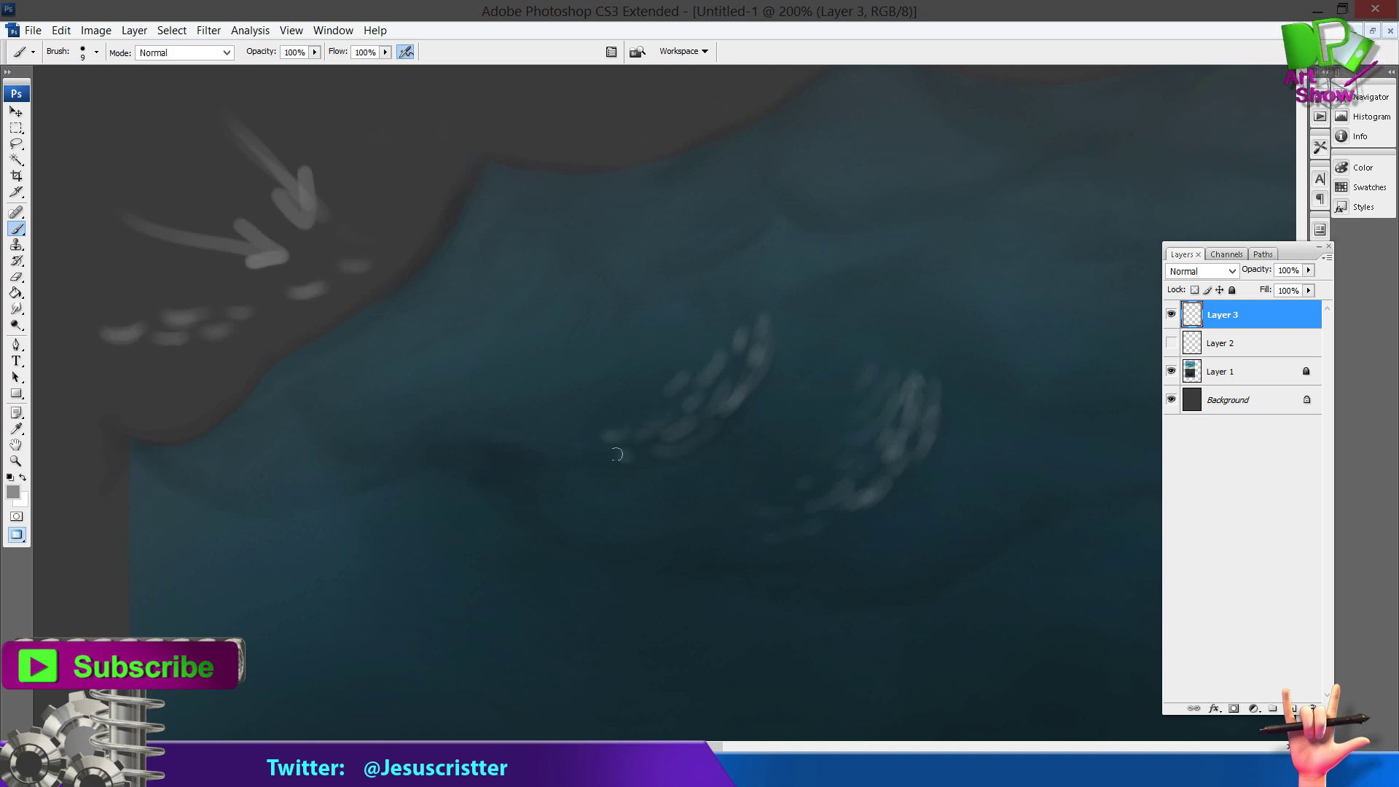
pyautogui.moveTo(600, 457); pyautogui.dragTo(672, 437)
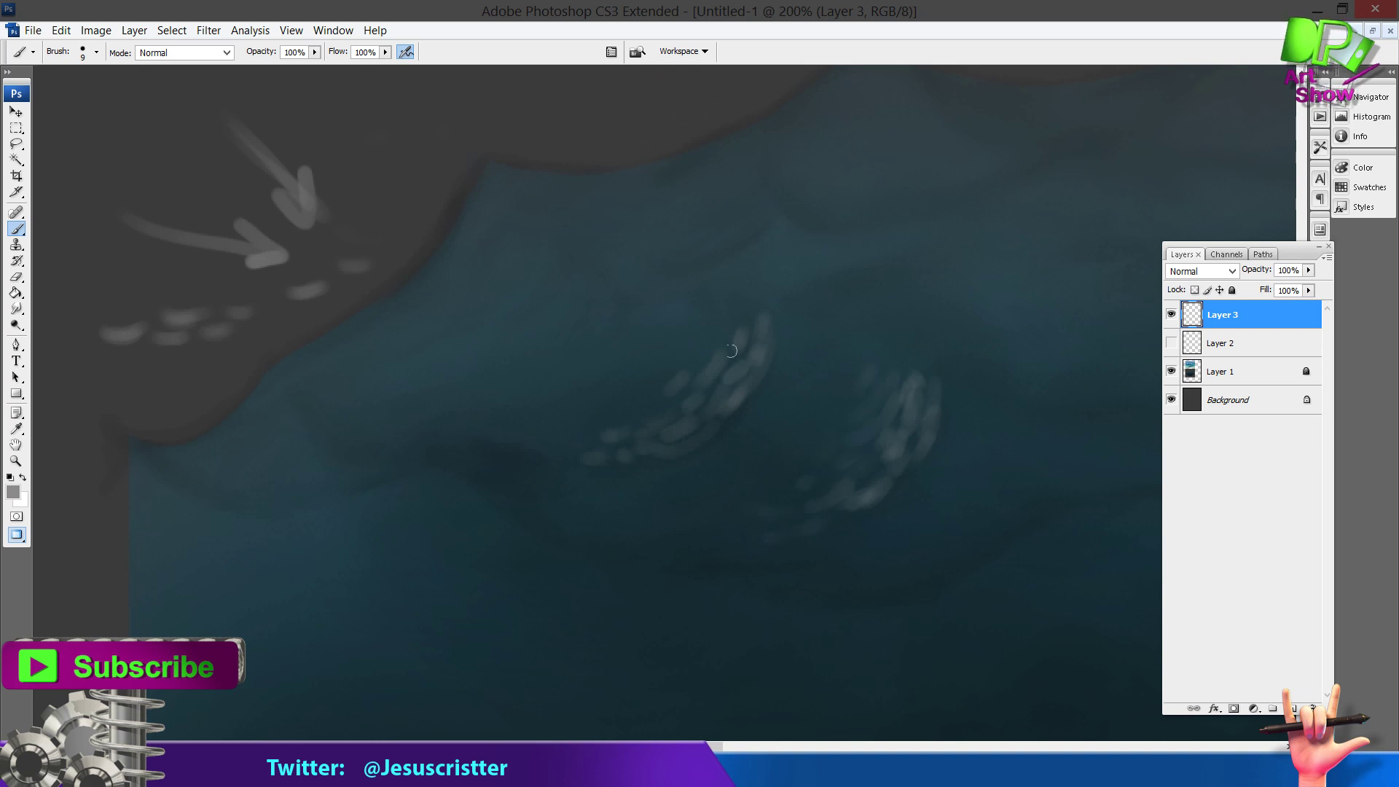
pyautogui.moveTo(718, 351); pyautogui.dragTo(739, 312)
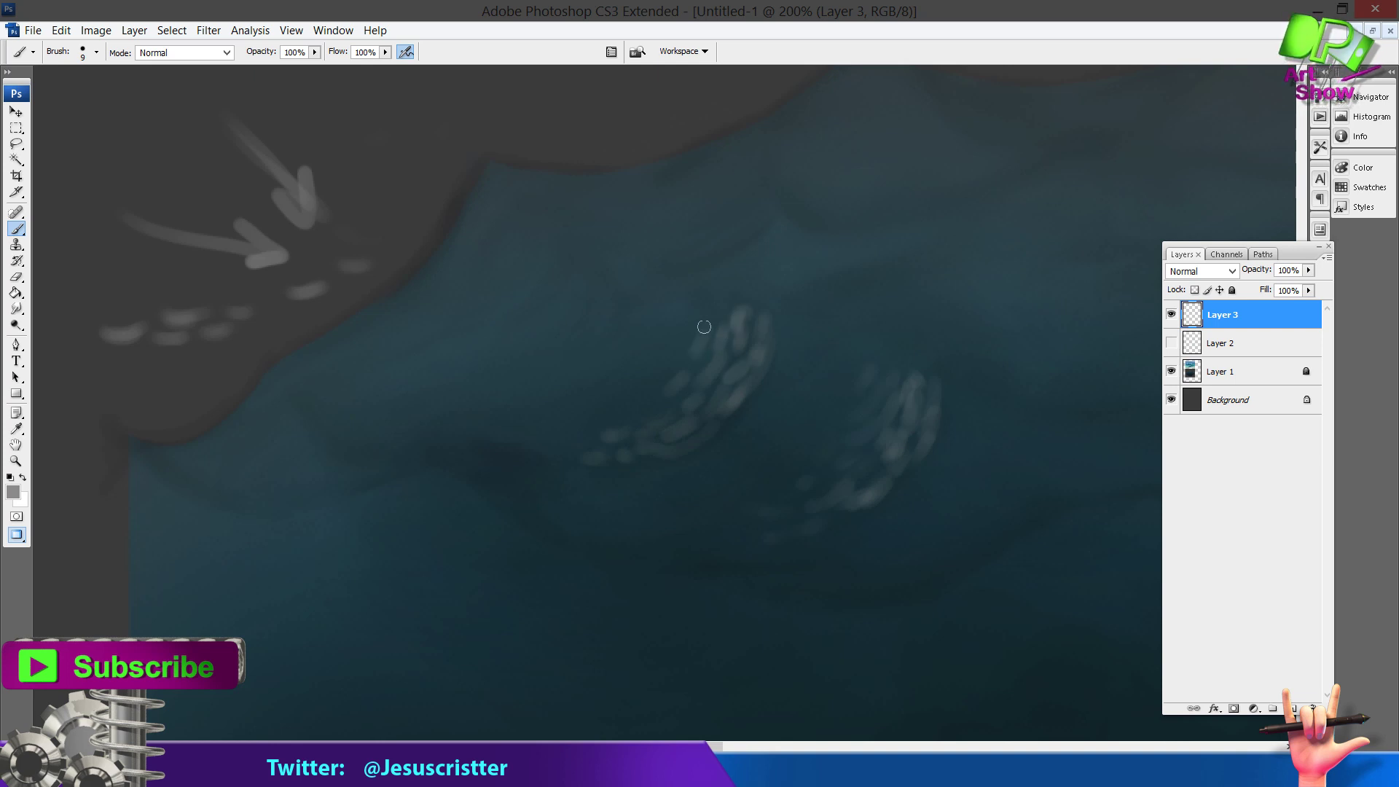
pyautogui.press('e')
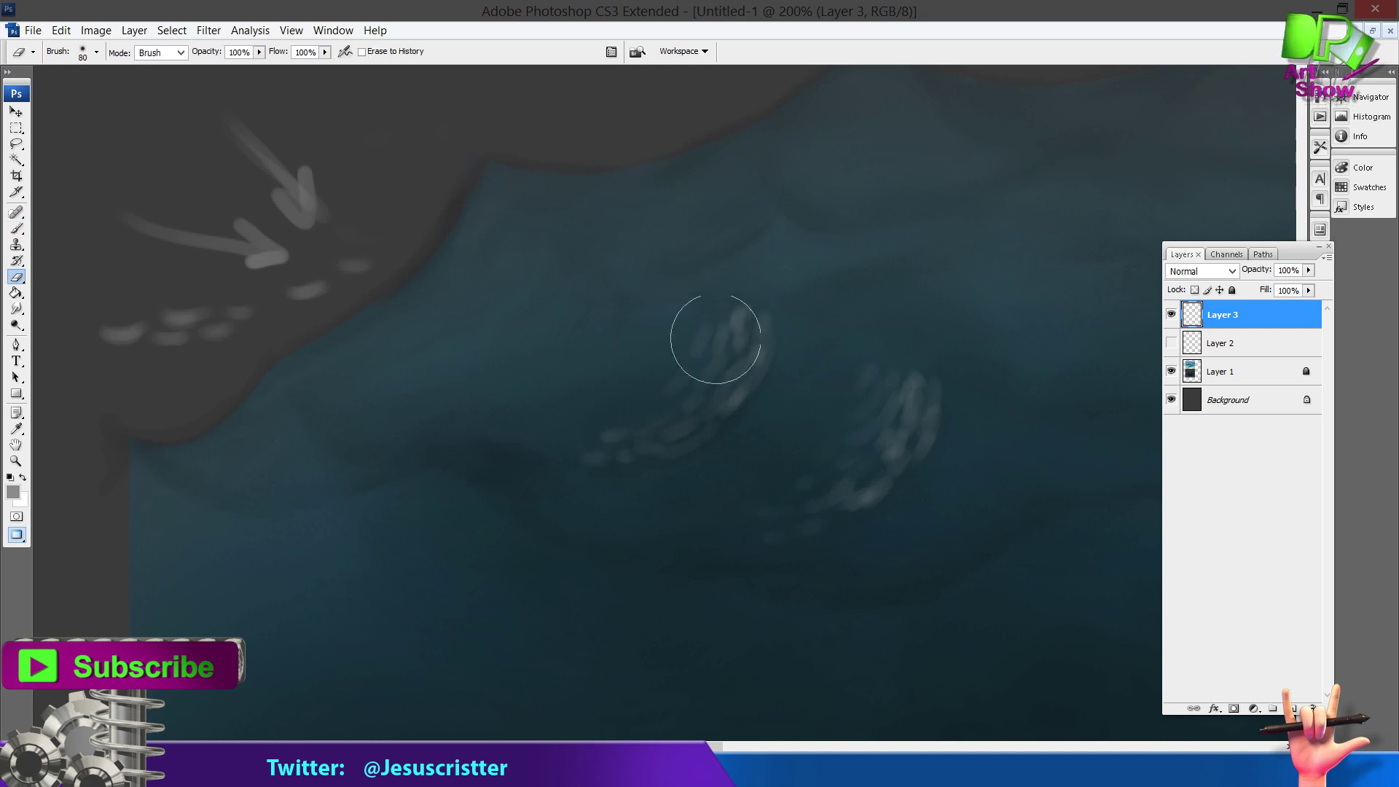
# Step: Paint thin grey strokes with a 4-pixel brush from the left cluster's crest towards the neighbouring wave
pyautogui.moveTo(766, 262); pyautogui.dragTo(581, 321)
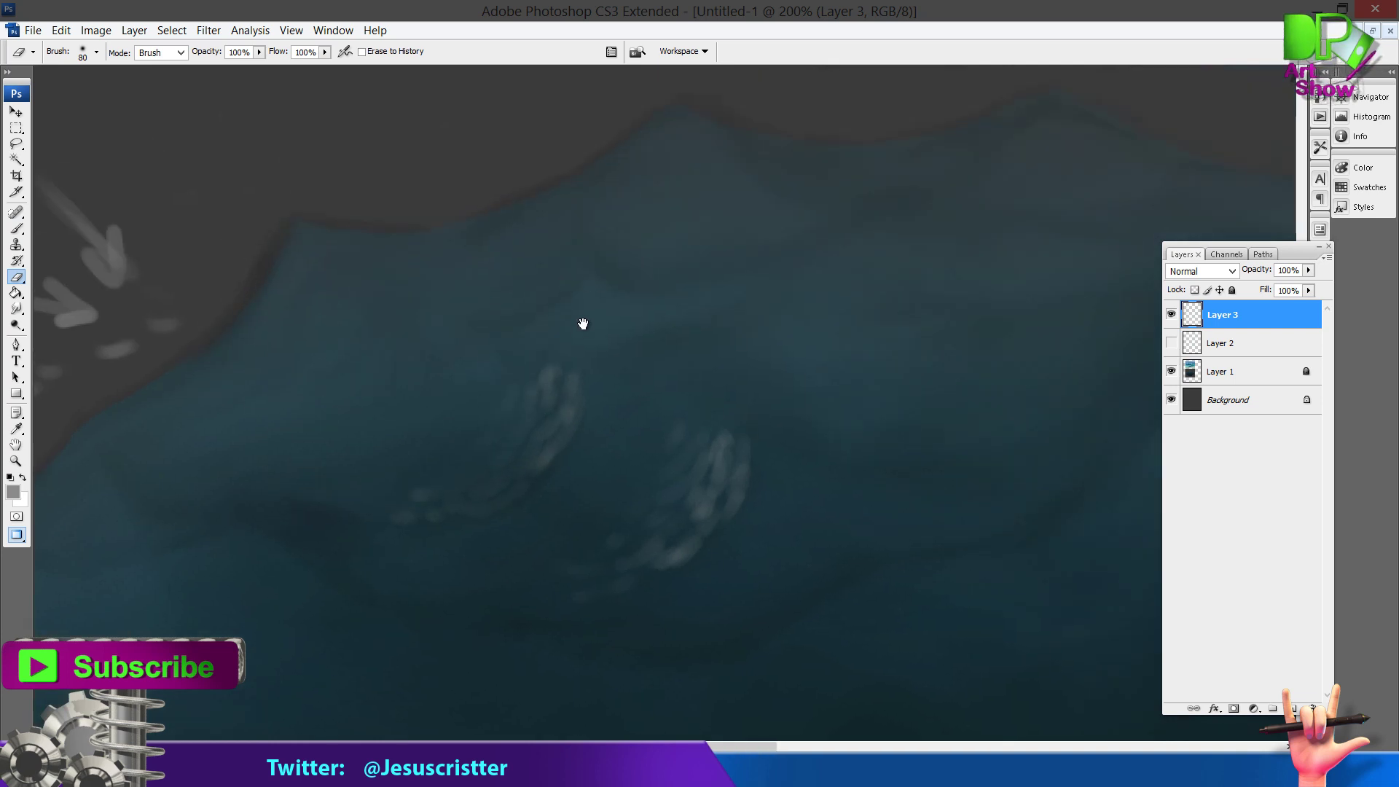
pyautogui.press('b')
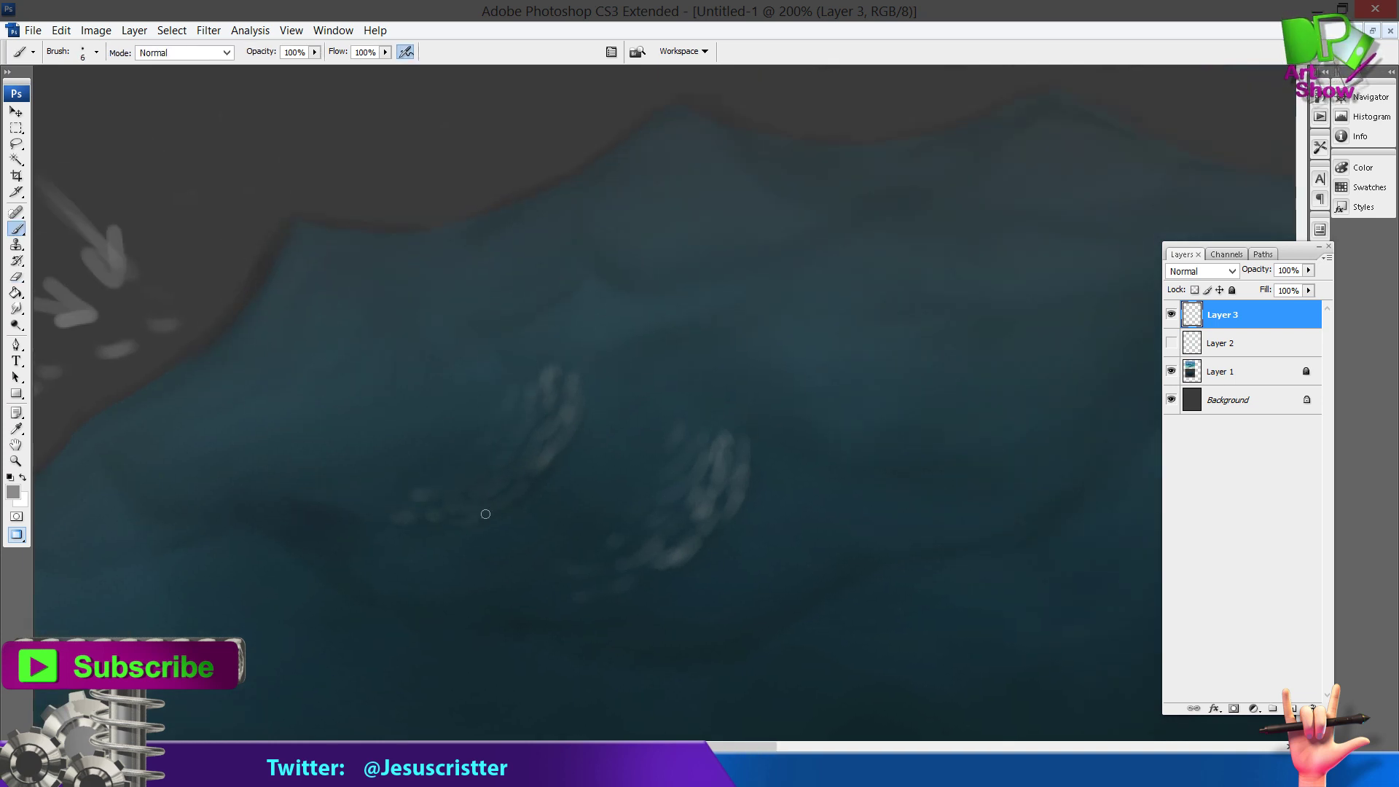
pyautogui.moveTo(466, 522)
pyautogui.mouseDown()
pyautogui.moveTo(561, 445)
pyautogui.moveTo(579, 355)
pyautogui.moveTo(646, 391)
pyautogui.moveTo(698, 396)
pyautogui.mouseUp()
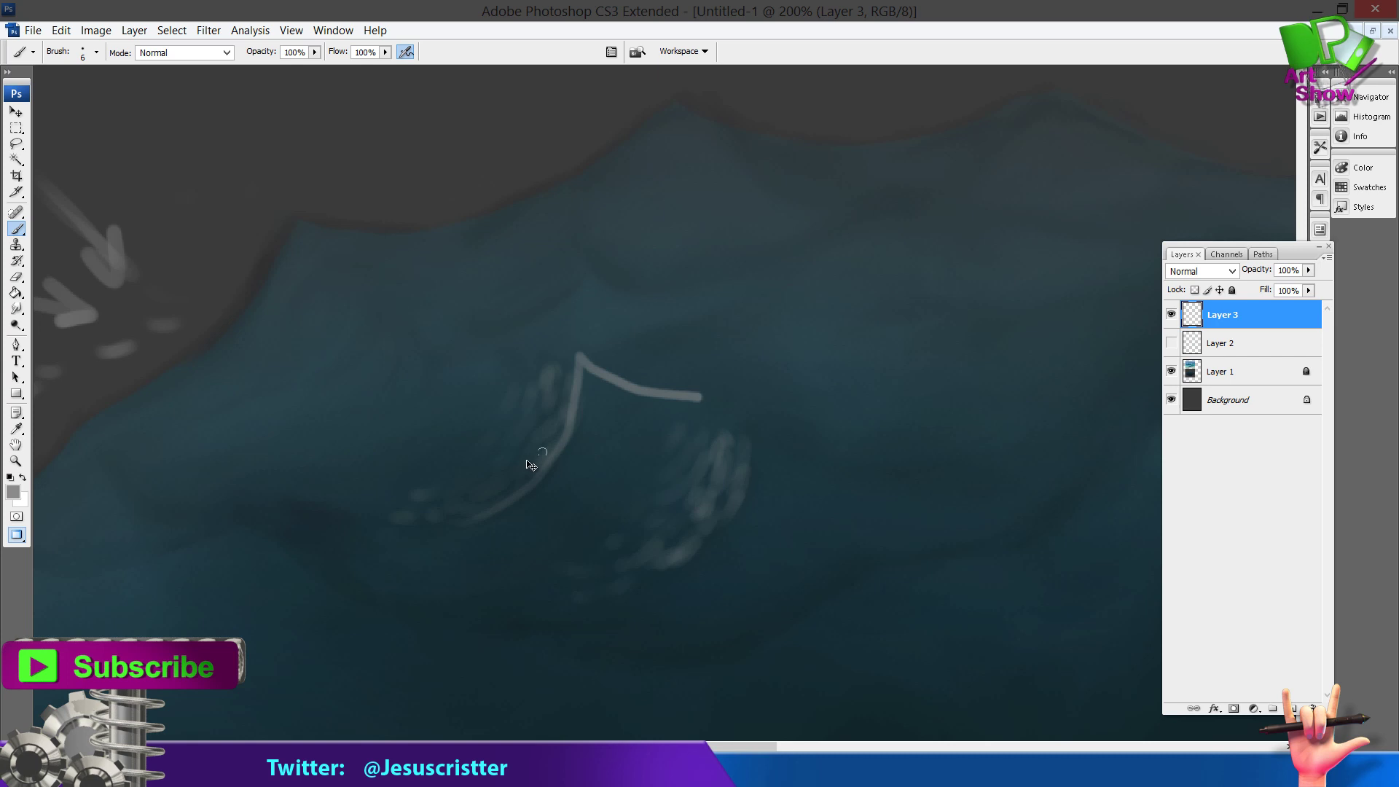
pyautogui.hotkey('ctrl', 'z')
pyautogui.moveTo(530, 467)
pyautogui.mouseDown()
pyautogui.moveTo(581, 384)
pyautogui.moveTo(685, 387)
pyautogui.mouseUp()
pyautogui.hotkey('ctrl', 'z')
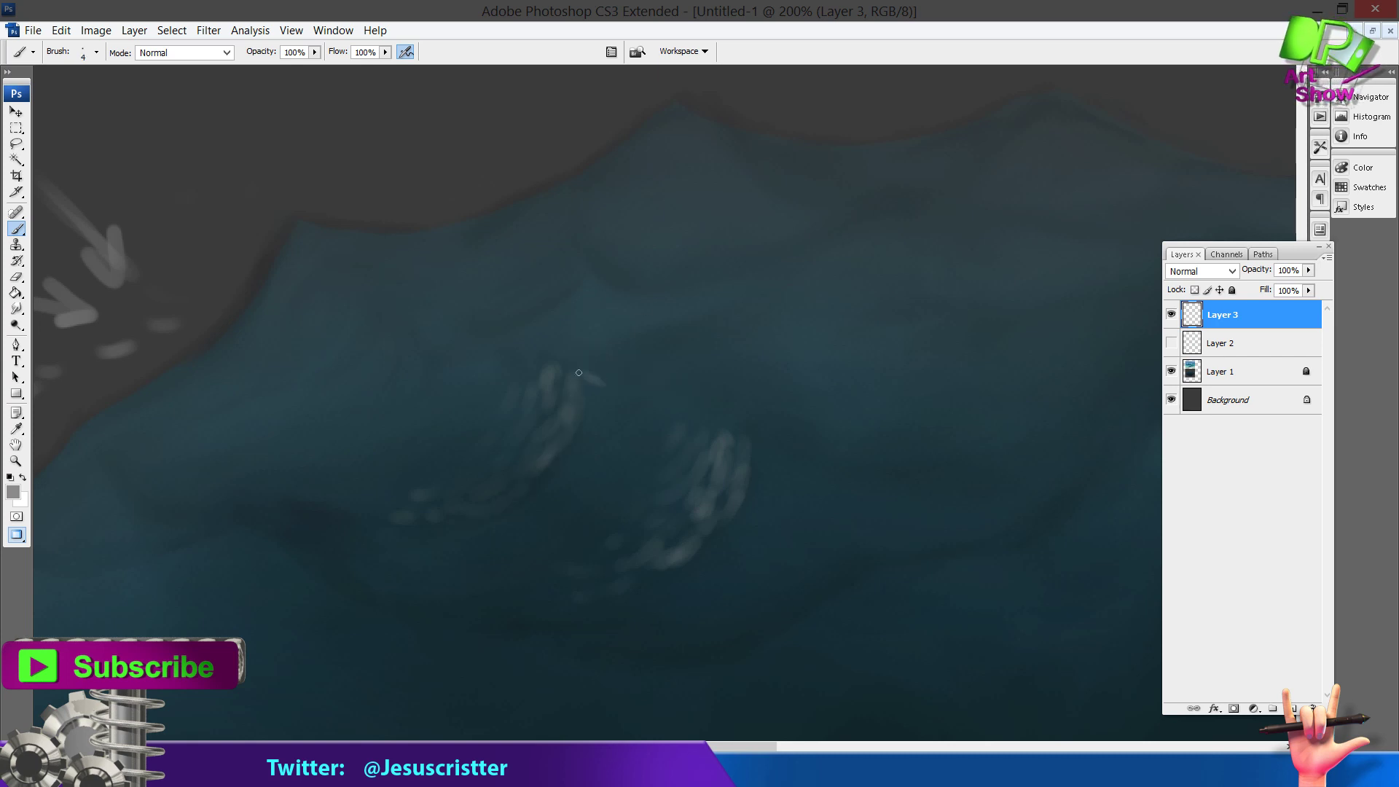
pyautogui.moveTo(579, 372); pyautogui.dragTo(622, 383)
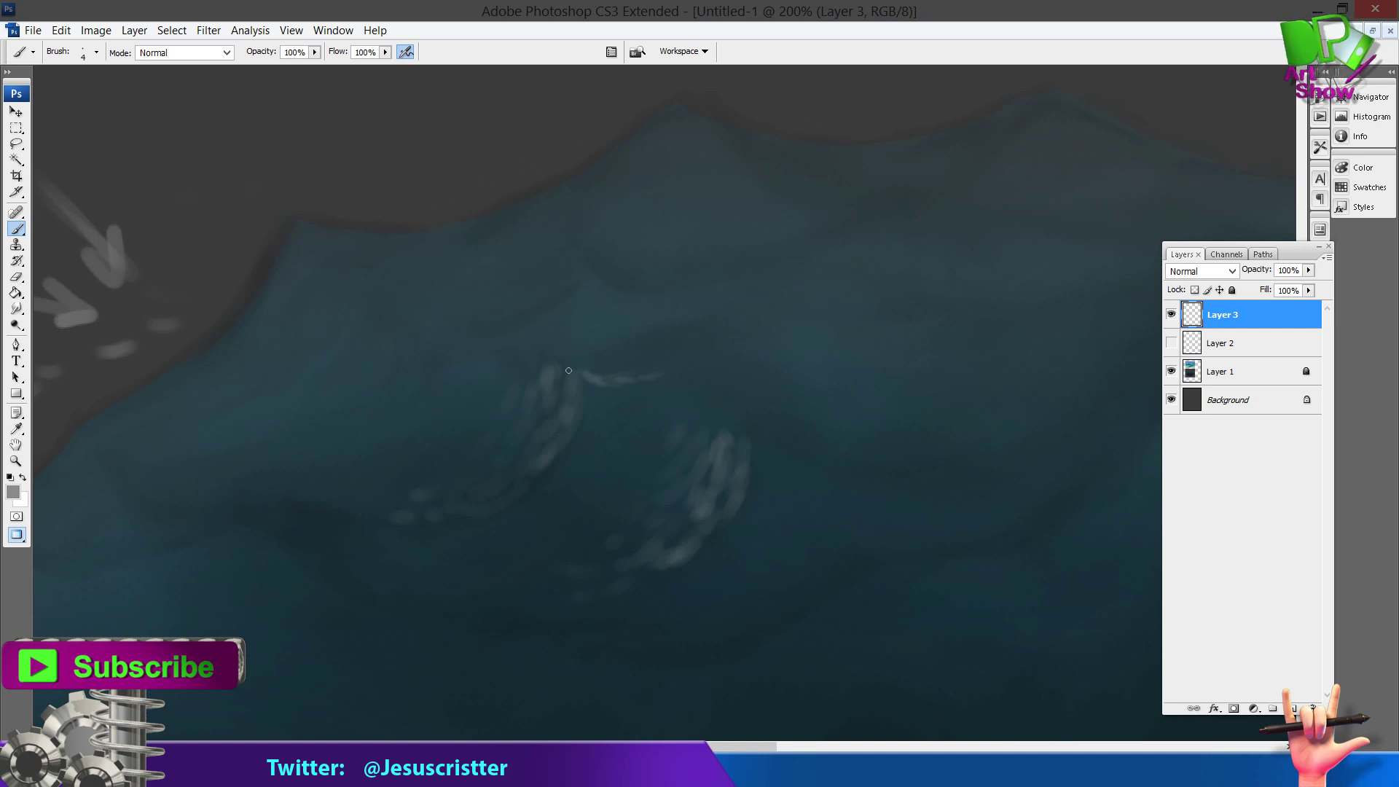
# Step: Connect the left cluster's crest to the thin grey line and extend the line with short strokes up the neighbouring wave
pyautogui.moveTo(556, 363); pyautogui.dragTo(583, 375)
pyautogui.moveTo(669, 375); pyautogui.dragTo(735, 348)
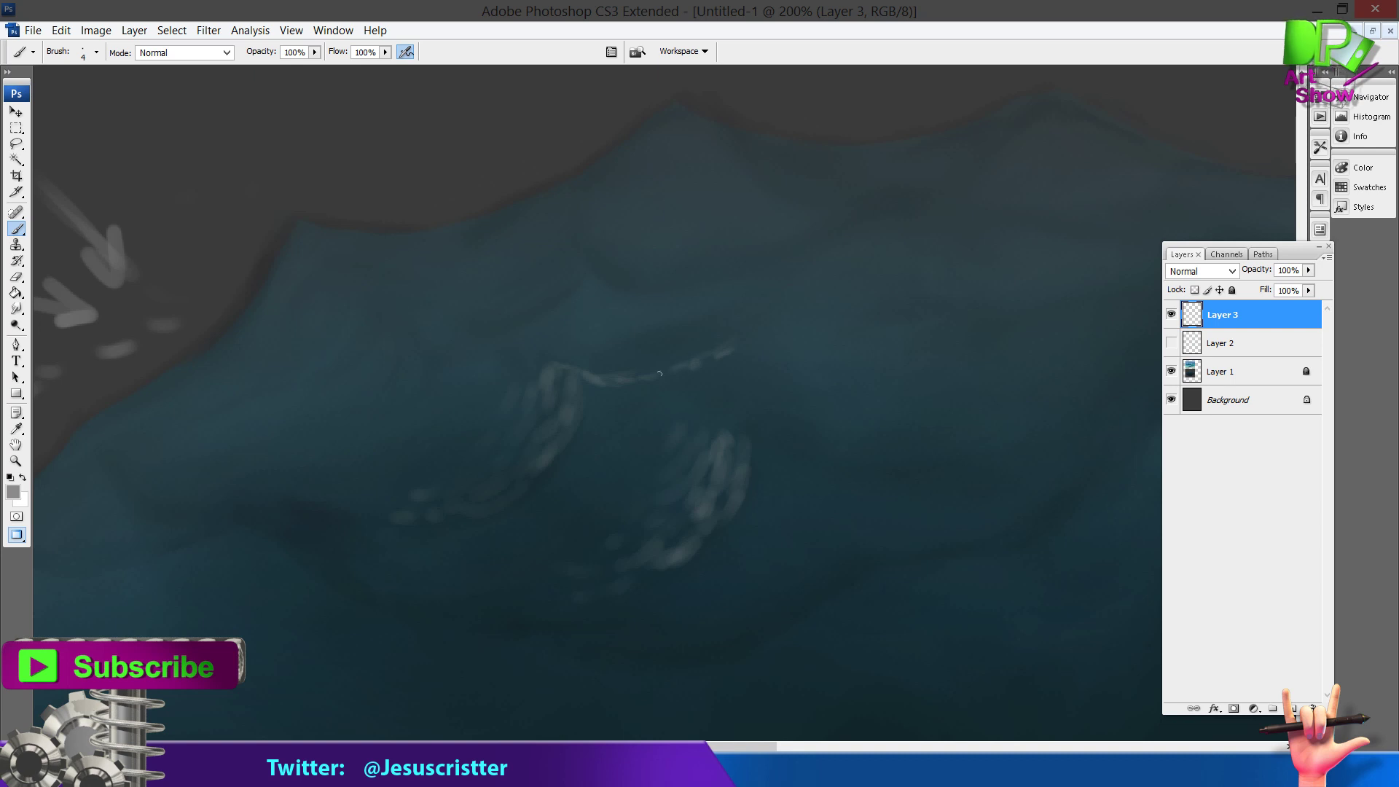
pyautogui.press('e')
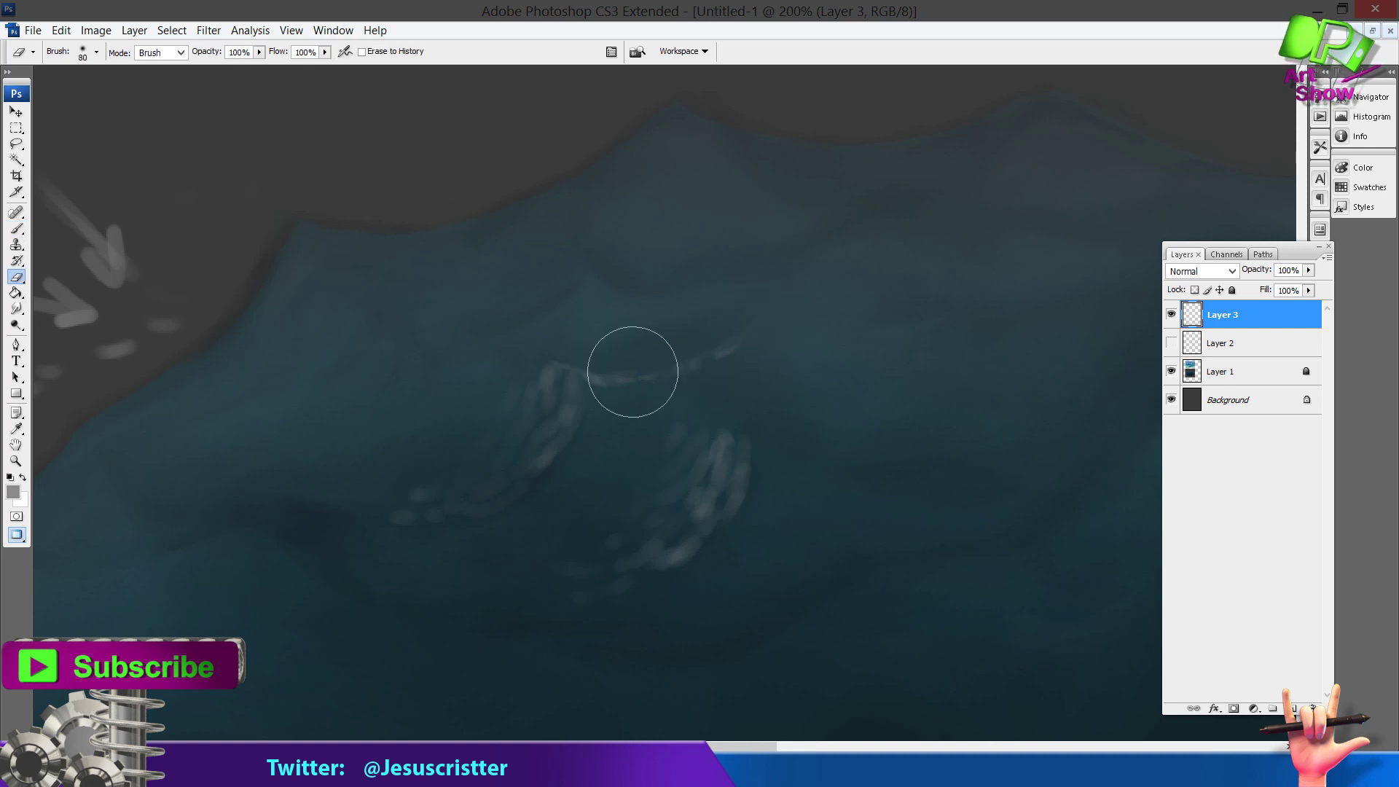
# Step: Paint light foam strokes with a 3-pixel brush on Layer 6 around the right-hand wave's lower edge, tip and upper edge
pyautogui.press('b')
pyautogui.moveTo(755, 440); pyautogui.dragTo(801, 453)
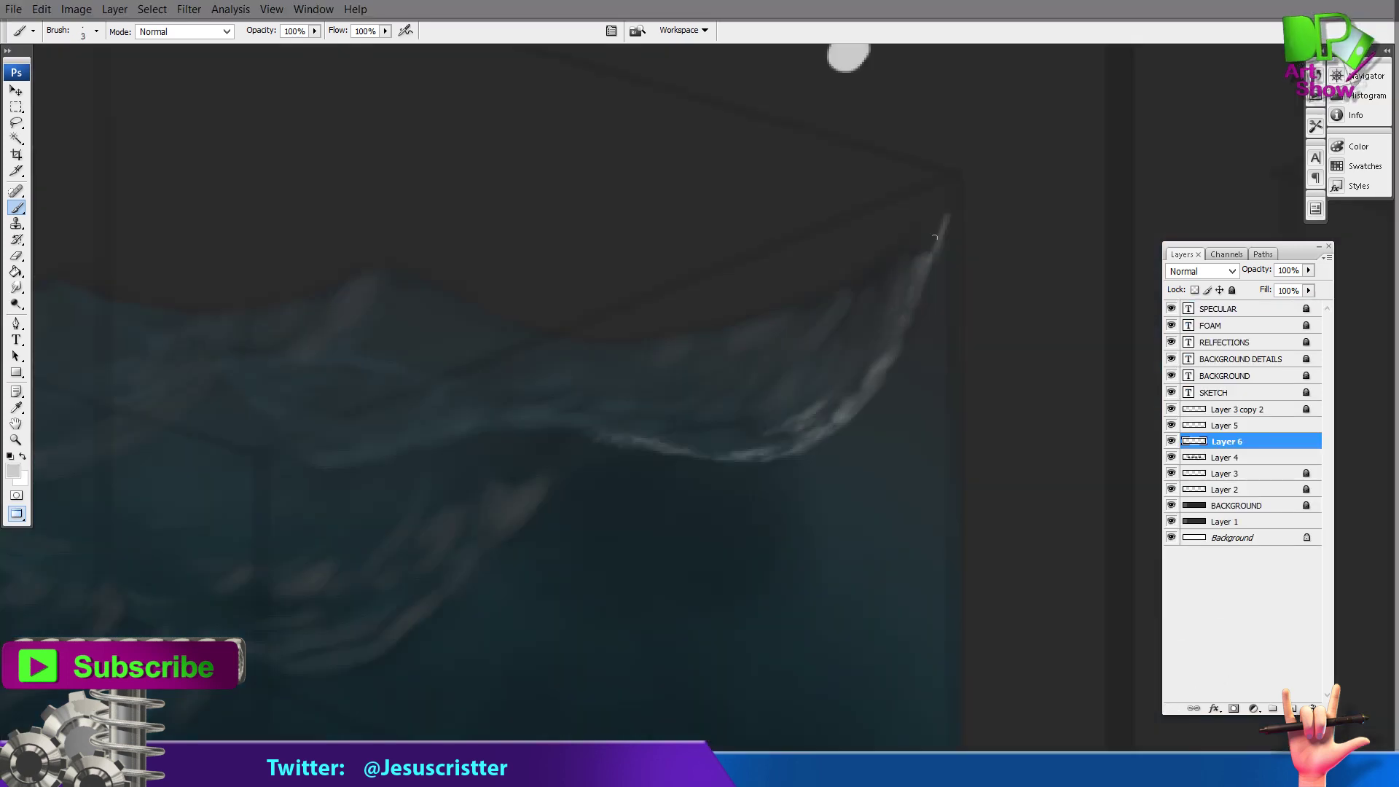
pyautogui.moveTo(934, 209); pyautogui.dragTo(921, 254)
pyautogui.moveTo(921, 187); pyautogui.dragTo(900, 185)
pyautogui.moveTo(856, 244); pyautogui.dragTo(843, 271)
pyautogui.moveTo(826, 287); pyautogui.dragTo(802, 301)
pyautogui.moveTo(809, 362); pyautogui.dragTo(780, 380)
pyautogui.moveTo(859, 318); pyautogui.dragTo(814, 358)
pyautogui.moveTo(863, 290); pyautogui.dragTo(833, 335)
pyautogui.moveTo(902, 264)
pyautogui.mouseDown()
pyautogui.moveTo(867, 280)
pyautogui.moveTo(877, 272)
pyautogui.mouseUp()
pyautogui.moveTo(858, 272); pyautogui.dragTo(827, 298)
pyautogui.moveTo(857, 251); pyautogui.dragTo(868, 277)
pyautogui.moveTo(902, 223); pyautogui.dragTo(889, 248)
pyautogui.moveTo(898, 223); pyautogui.dragTo(915, 255)
pyautogui.moveTo(939, 197); pyautogui.dragTo(901, 260)
pyautogui.moveTo(822, 295); pyautogui.dragTo(766, 320)
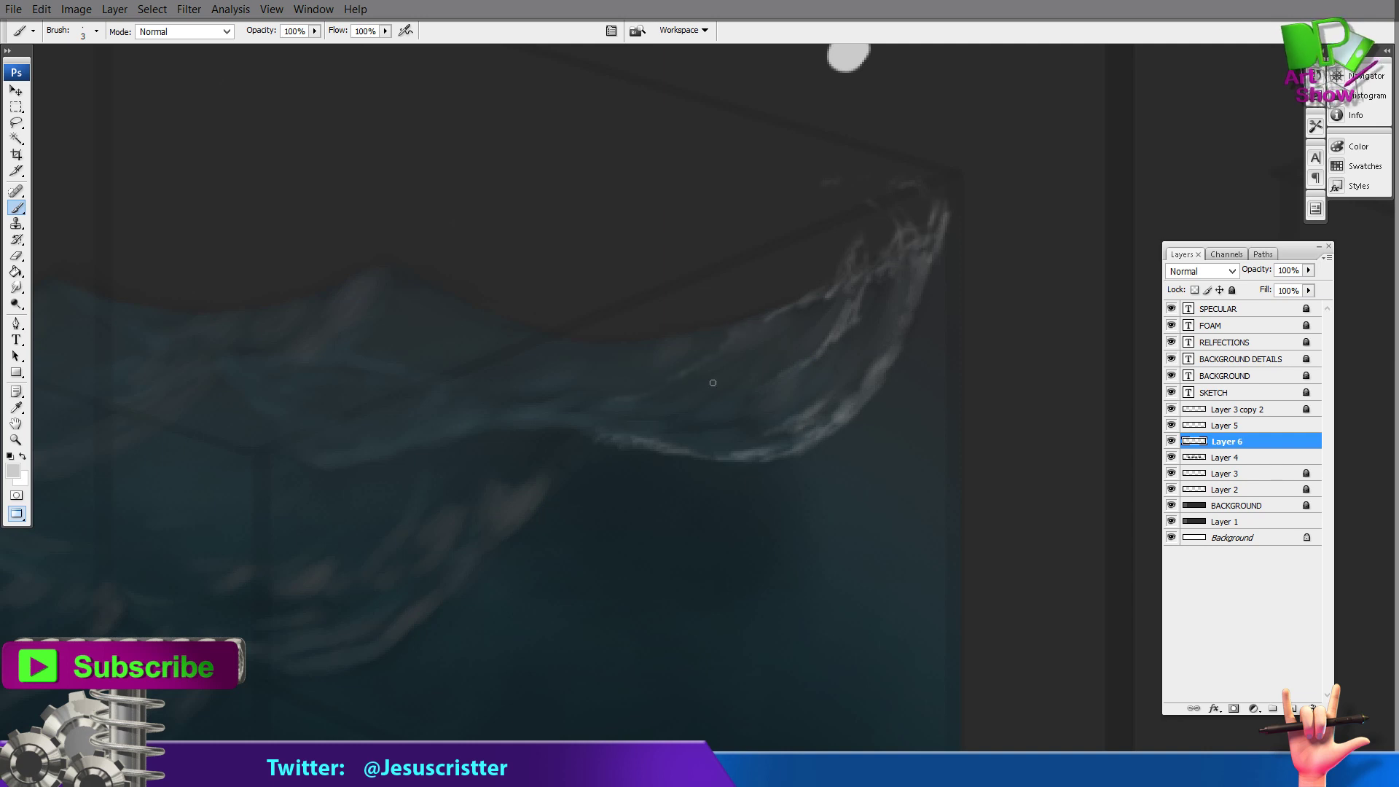
# Step: Join the foam inside the right-hand wave into an irregular web of thin strokes running along its upper edge
pyautogui.moveTo(713, 383)
pyautogui.mouseDown()
pyautogui.moveTo(778, 348)
pyautogui.moveTo(820, 297)
pyautogui.moveTo(656, 341)
pyautogui.mouseUp()
pyautogui.moveTo(849, 285); pyautogui.dragTo(929, 237)
pyautogui.moveTo(946, 199); pyautogui.dragTo(933, 248)
pyautogui.moveTo(874, 204)
pyautogui.mouseDown()
pyautogui.moveTo(889, 319)
pyautogui.moveTo(857, 345)
pyautogui.moveTo(872, 372)
pyautogui.mouseUp()
pyautogui.moveTo(882, 367)
pyautogui.mouseDown()
pyautogui.moveTo(898, 344)
pyautogui.moveTo(853, 366)
pyautogui.mouseUp()
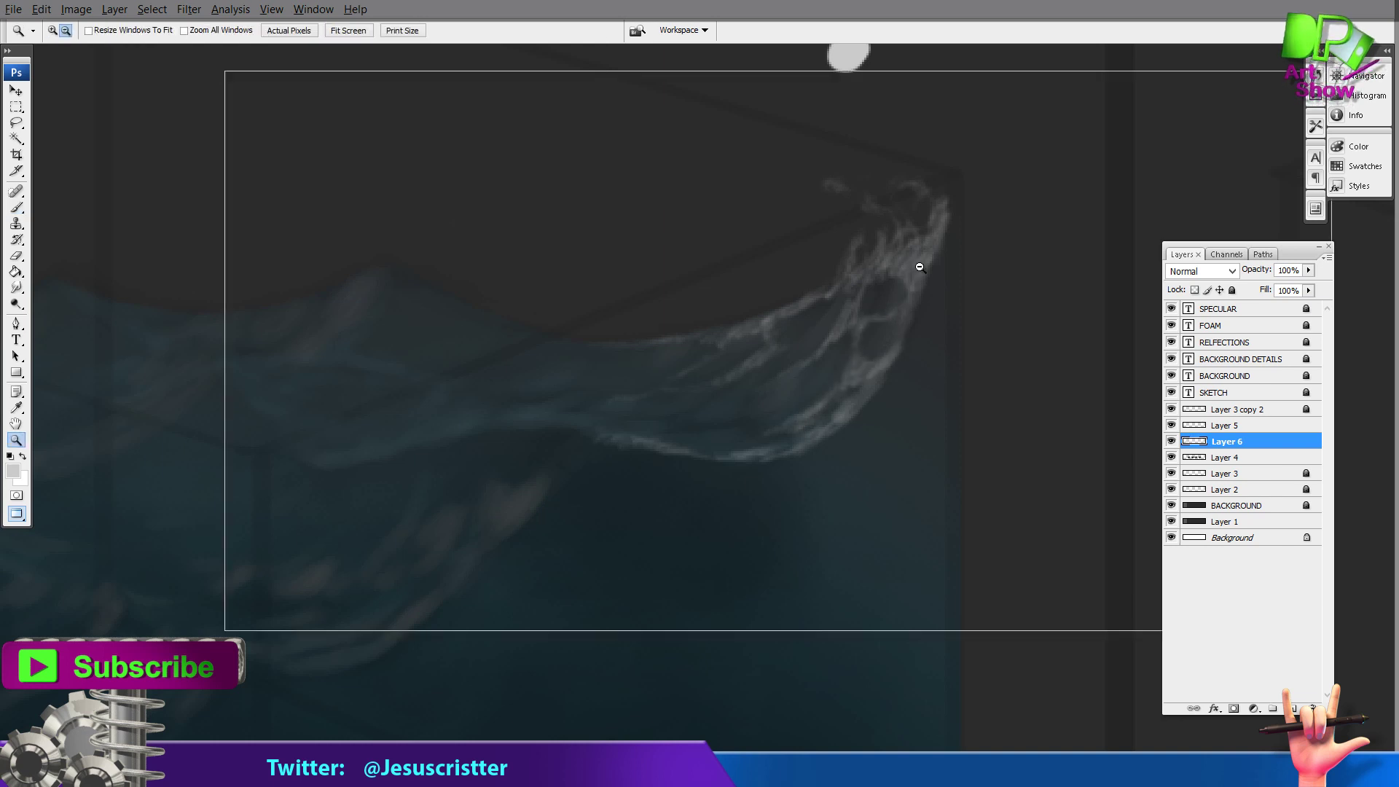
# Step: Paint foam along the middle wave's crest and link it with thin web strokes down its curved face
pyautogui.keyDown('ctrl'); pyautogui.click(919, 265); pyautogui.keyUp('ctrl')
pyautogui.moveTo(1003, 247); pyautogui.dragTo(1138, 214)
pyautogui.moveTo(798, 375)
pyautogui.mouseDown()
pyautogui.moveTo(739, 431)
pyautogui.moveTo(729, 342)
pyautogui.moveTo(671, 350)
pyautogui.moveTo(619, 452)
pyautogui.moveTo(680, 470)
pyautogui.moveTo(685, 444)
pyautogui.moveTo(649, 360)
pyautogui.moveTo(477, 384)
pyautogui.mouseUp()
pyautogui.moveTo(764, 341); pyautogui.dragTo(815, 349)
pyautogui.moveTo(820, 347); pyautogui.dragTo(769, 397)
pyautogui.moveTo(816, 347)
pyautogui.mouseDown()
pyautogui.moveTo(839, 355)
pyautogui.moveTo(734, 338)
pyautogui.mouseUp()
# Step: Dab small spray droplets beside the middle wave's crest
pyautogui.keyDown('alt'); pyautogui.click(850, 296); pyautogui.keyUp('alt')
pyautogui.keyDown('ctrl'); pyautogui.click(850, 296); pyautogui.keyUp('ctrl')
pyautogui.click(842, 210)
pyautogui.click(825, 232)
pyautogui.click(873, 245)
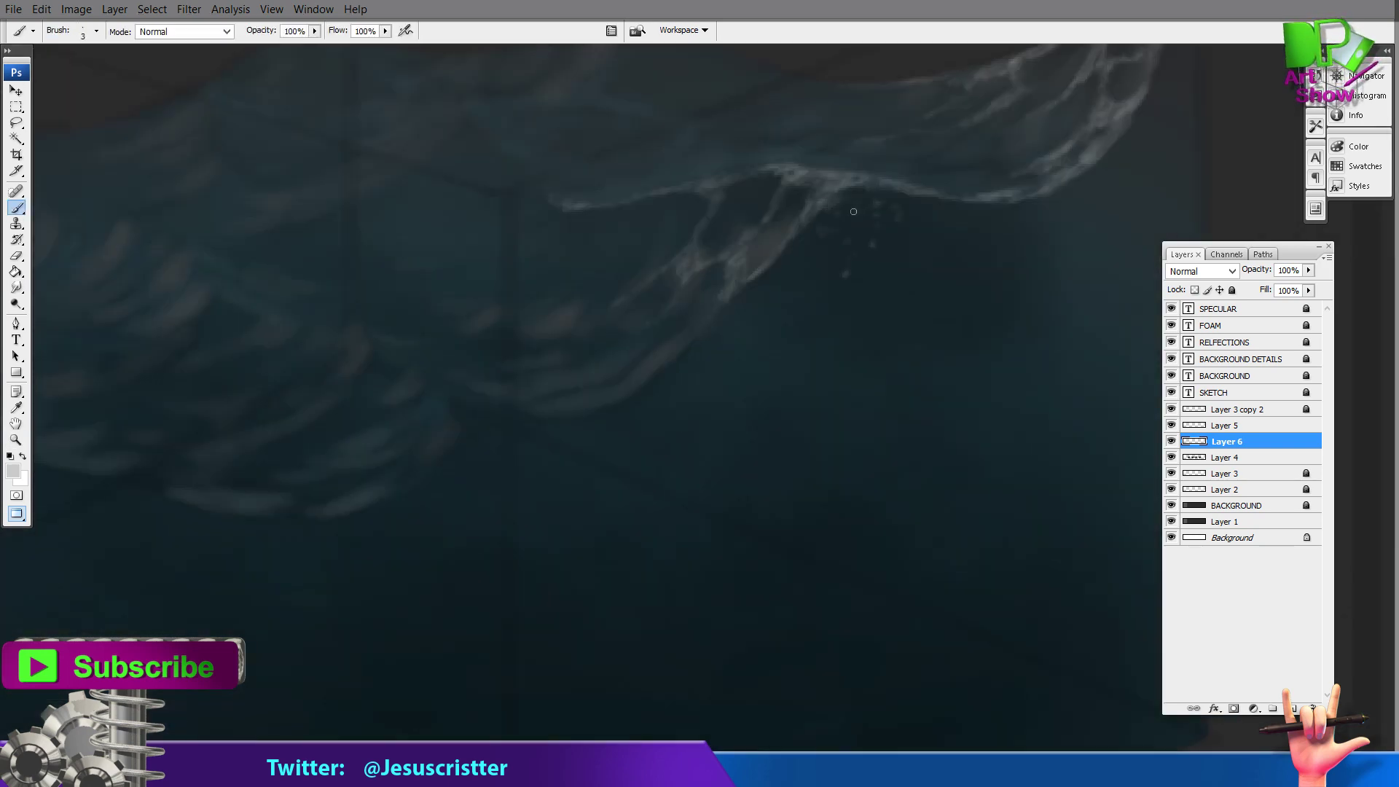
# Step: Extend the foam strokes down the middle wave's edge and onto the curve of the neighbouring front wave
pyautogui.moveTo(754, 282); pyautogui.dragTo(715, 321)
pyautogui.moveTo(199, 254)
pyautogui.mouseDown()
pyautogui.moveTo(491, 324)
pyautogui.moveTo(538, 381)
pyautogui.mouseUp()
pyautogui.moveTo(489, 306); pyautogui.dragTo(461, 321)
pyautogui.moveTo(489, 311)
pyautogui.mouseDown()
pyautogui.moveTo(472, 328)
pyautogui.moveTo(505, 331)
pyautogui.mouseUp()
pyautogui.moveTo(498, 355); pyautogui.dragTo(487, 374)
pyautogui.press('z')
pyautogui.keyDown('alt'); pyautogui.click(689, 311); pyautogui.keyUp('alt')
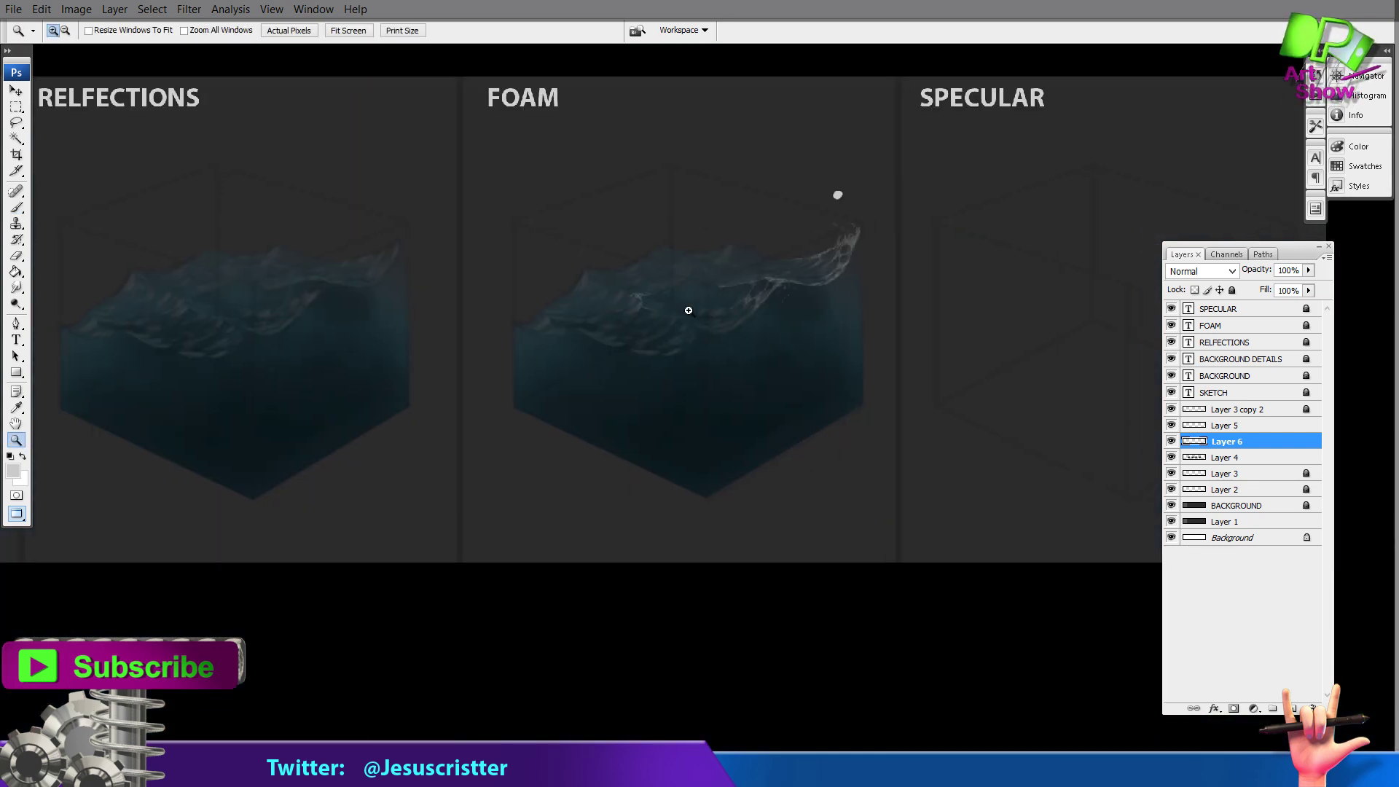
# Step: Paint thin foam strokes along the peaks and slopes of the rear waves in the foam cube
pyautogui.click(689, 310)
pyautogui.press('b')
pyautogui.moveTo(583, 340); pyautogui.dragTo(569, 347)
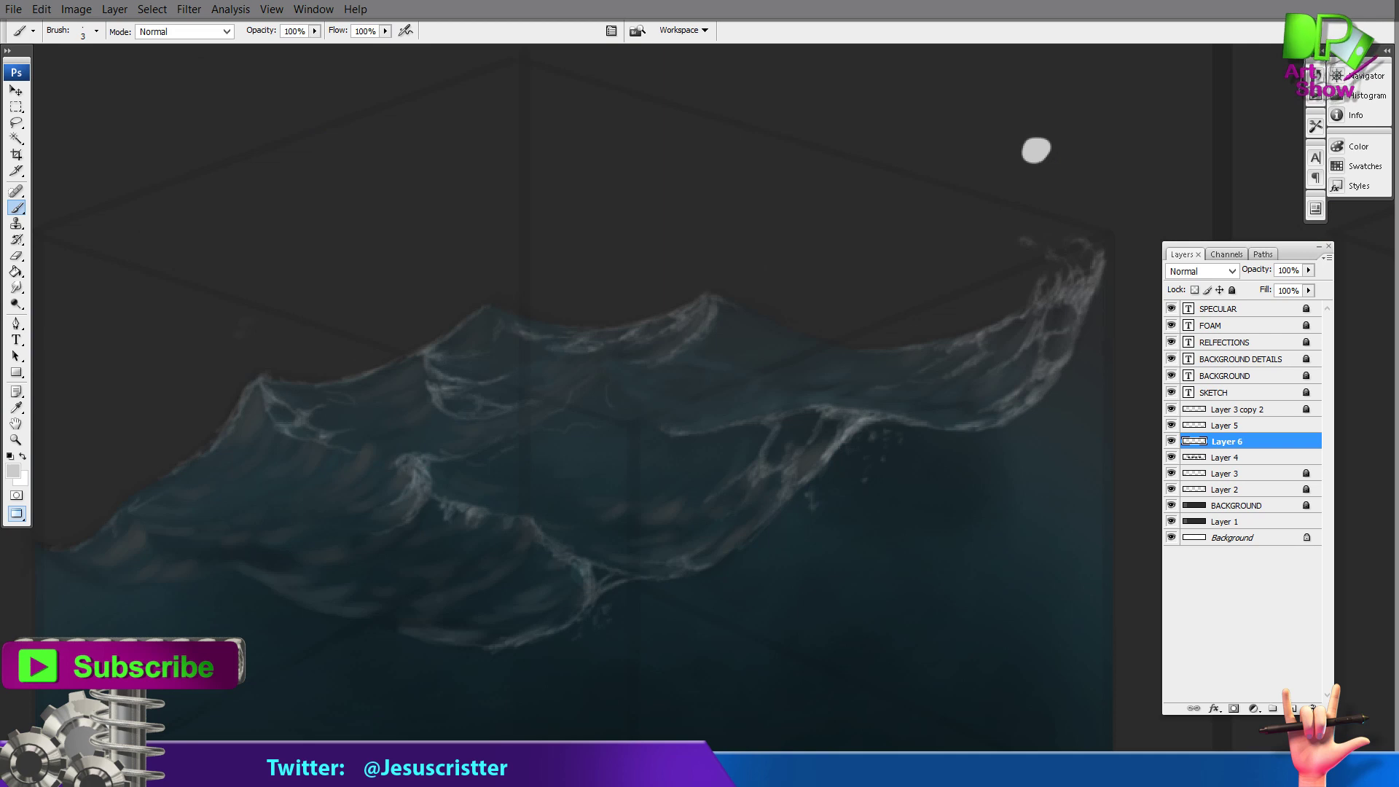
pyautogui.moveTo(501, 299)
pyautogui.mouseDown()
pyautogui.moveTo(552, 326)
pyautogui.moveTo(518, 310)
pyautogui.mouseUp()
pyautogui.moveTo(562, 325); pyautogui.dragTo(580, 336)
pyautogui.moveTo(585, 328); pyautogui.dragTo(554, 339)
# Step: Add fine foam strokes around the rear right peak and the slope beside it
pyautogui.press('z')
pyautogui.keyDown('alt'); pyautogui.click(666, 272); pyautogui.keyUp('alt')
pyautogui.keyDown('alt'); pyautogui.click(666, 273); pyautogui.keyUp('alt')
pyautogui.keyDown('alt'); pyautogui.click(667, 273); pyautogui.keyUp('alt')
pyautogui.keyDown('alt'); pyautogui.click(687, 277); pyautogui.keyUp('alt')
pyautogui.moveTo(854, 209); pyautogui.dragTo(540, 434)
pyautogui.press('b')
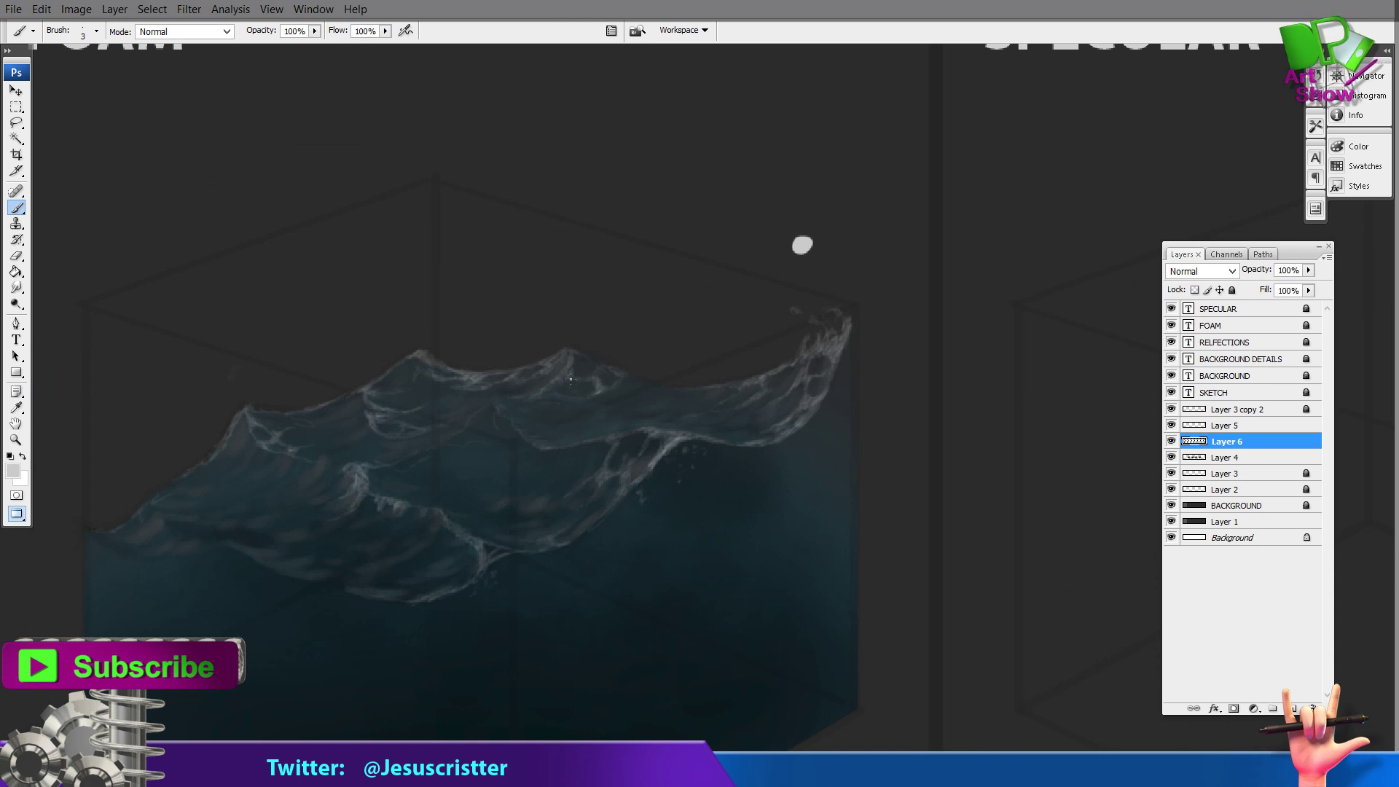
pyautogui.moveTo(651, 381); pyautogui.dragTo(627, 377)
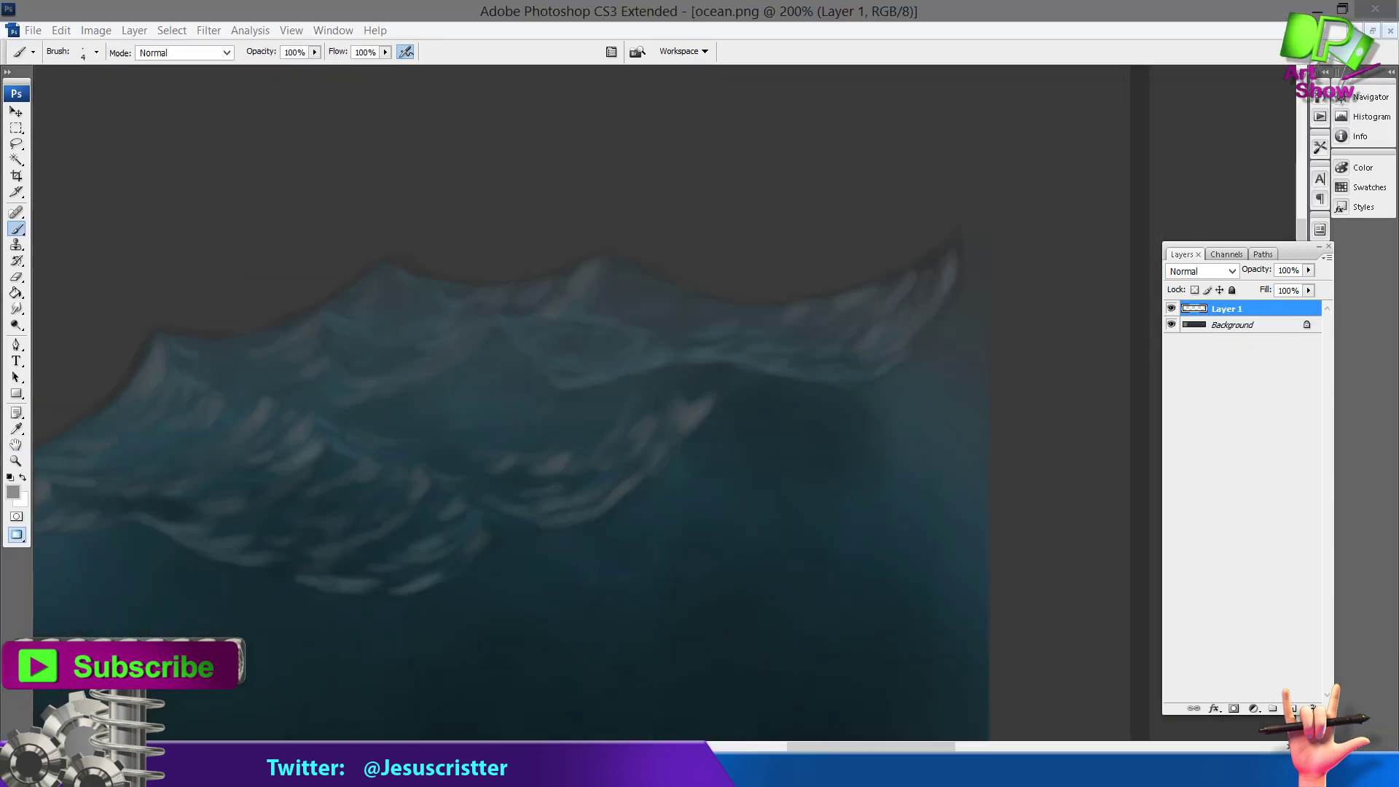
# Step: Switch to Chrome, resume the YouTube music video, and return to ocean.png in Photoshop
pyautogui.hotkey('alt', 'Tab')
pyautogui.click(268, 361)
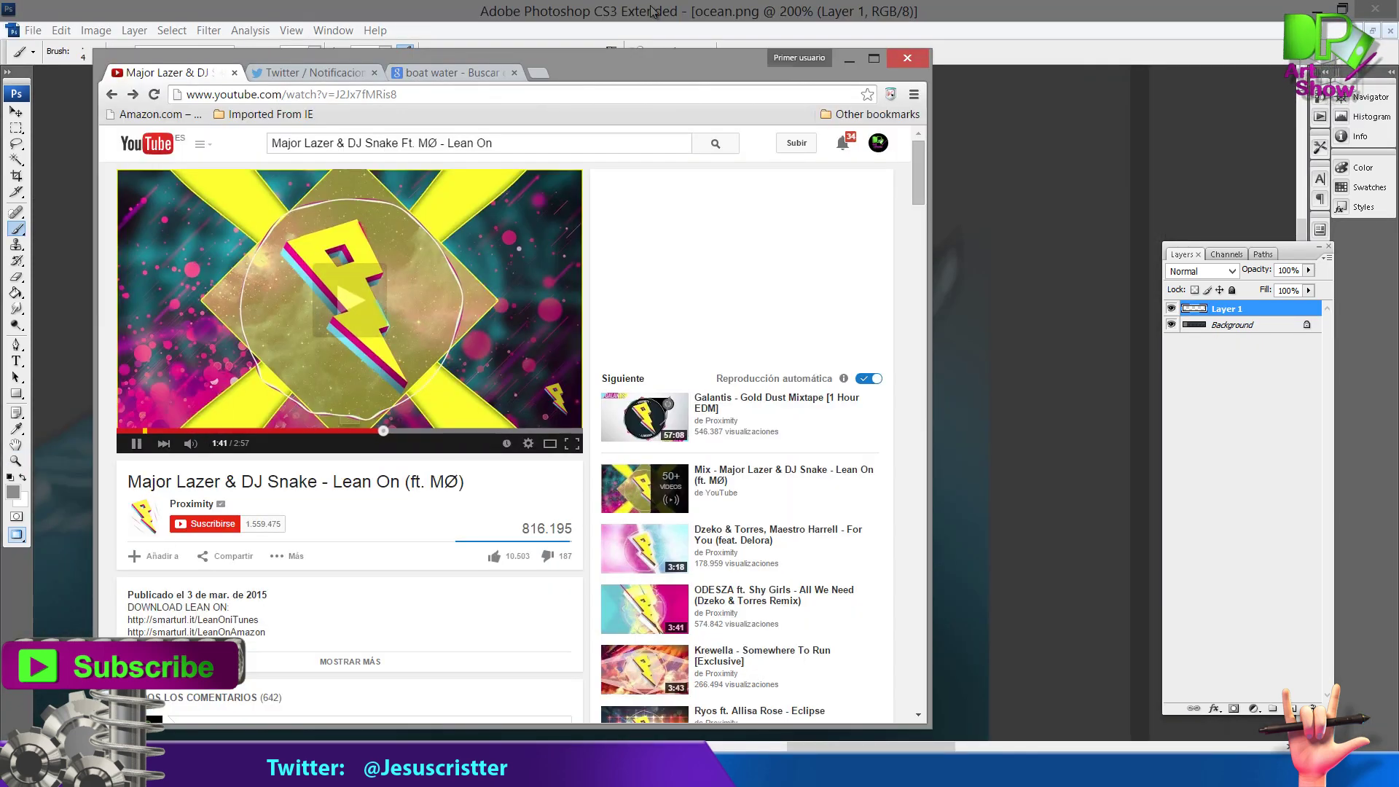
pyautogui.click(655, 15)
pyautogui.moveTo(720, 361); pyautogui.dragTo(693, 359)
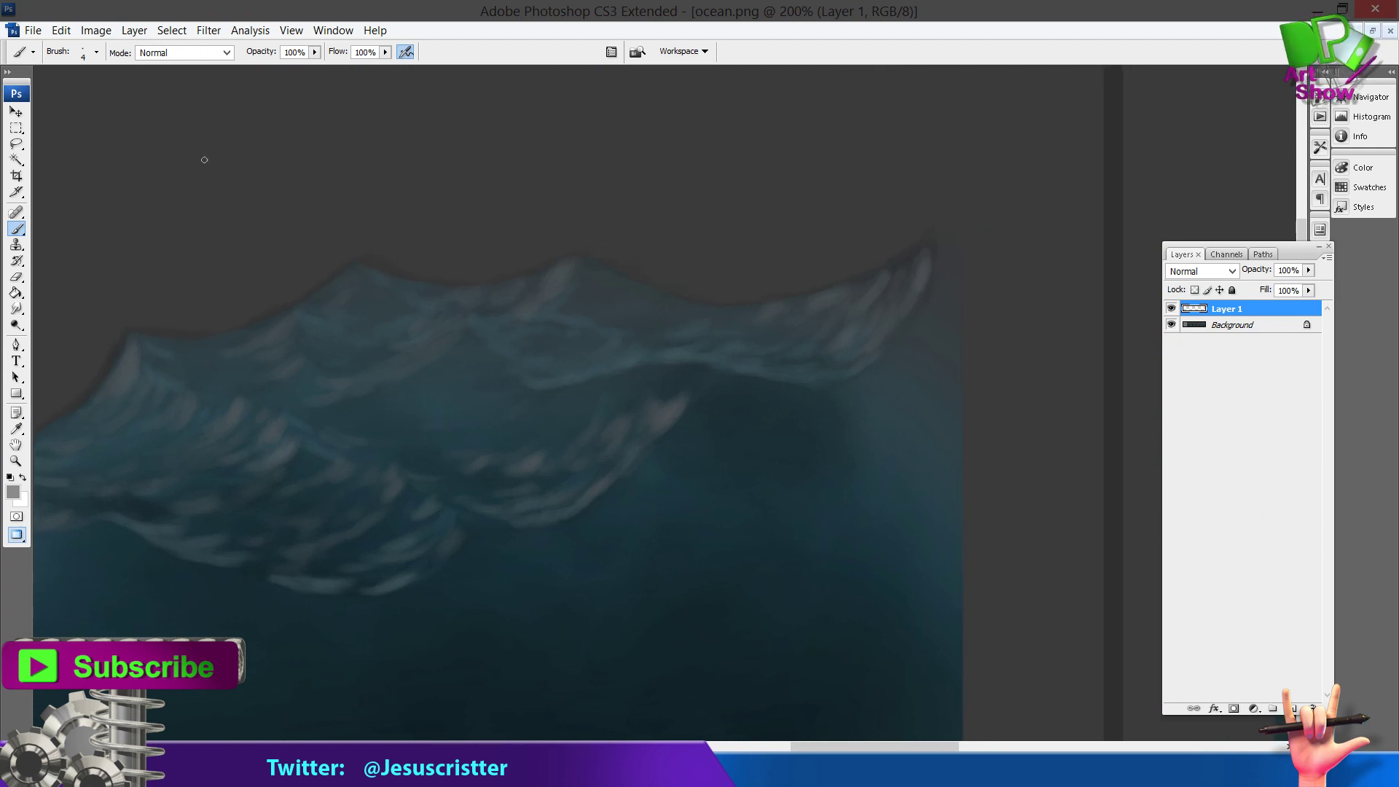
# Step: Choose the 70-pixel round brush with 100% hardness and undo a test stroke above the waves
pyautogui.click(97, 55)
pyautogui.click(78, 338)
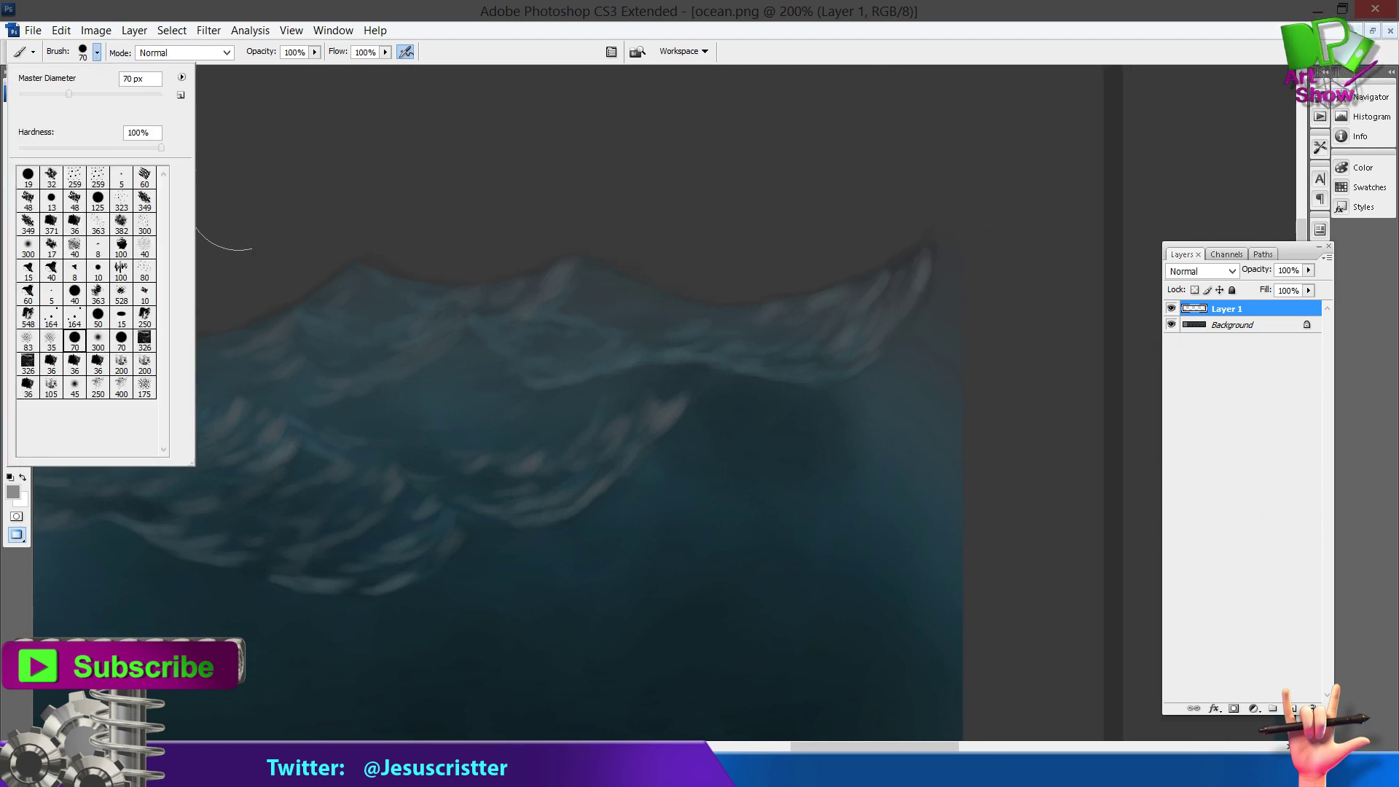
pyautogui.click(317, 182)
pyautogui.moveTo(317, 183); pyautogui.dragTo(568, 179)
pyautogui.hotkey('ctrl', 'z')
# Step: Reduce the brush to 5 pixels and undo a wavy test line above the waves
pyautogui.press('[')
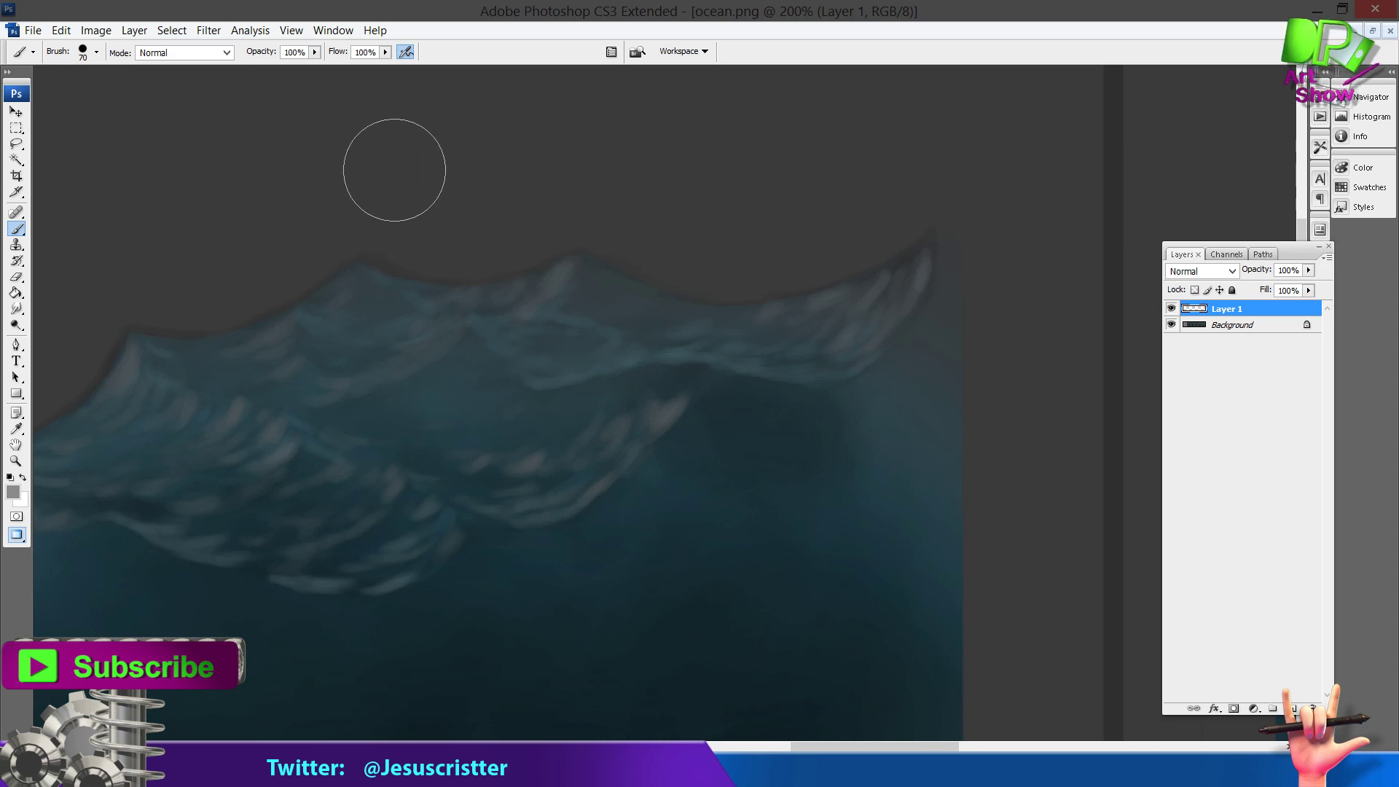
pyautogui.press('[')
pyautogui.press('[')
pyautogui.press('[')
pyautogui.press('[')
pyautogui.press('[')
pyautogui.press('[')
pyautogui.press('[')
pyautogui.press('[')
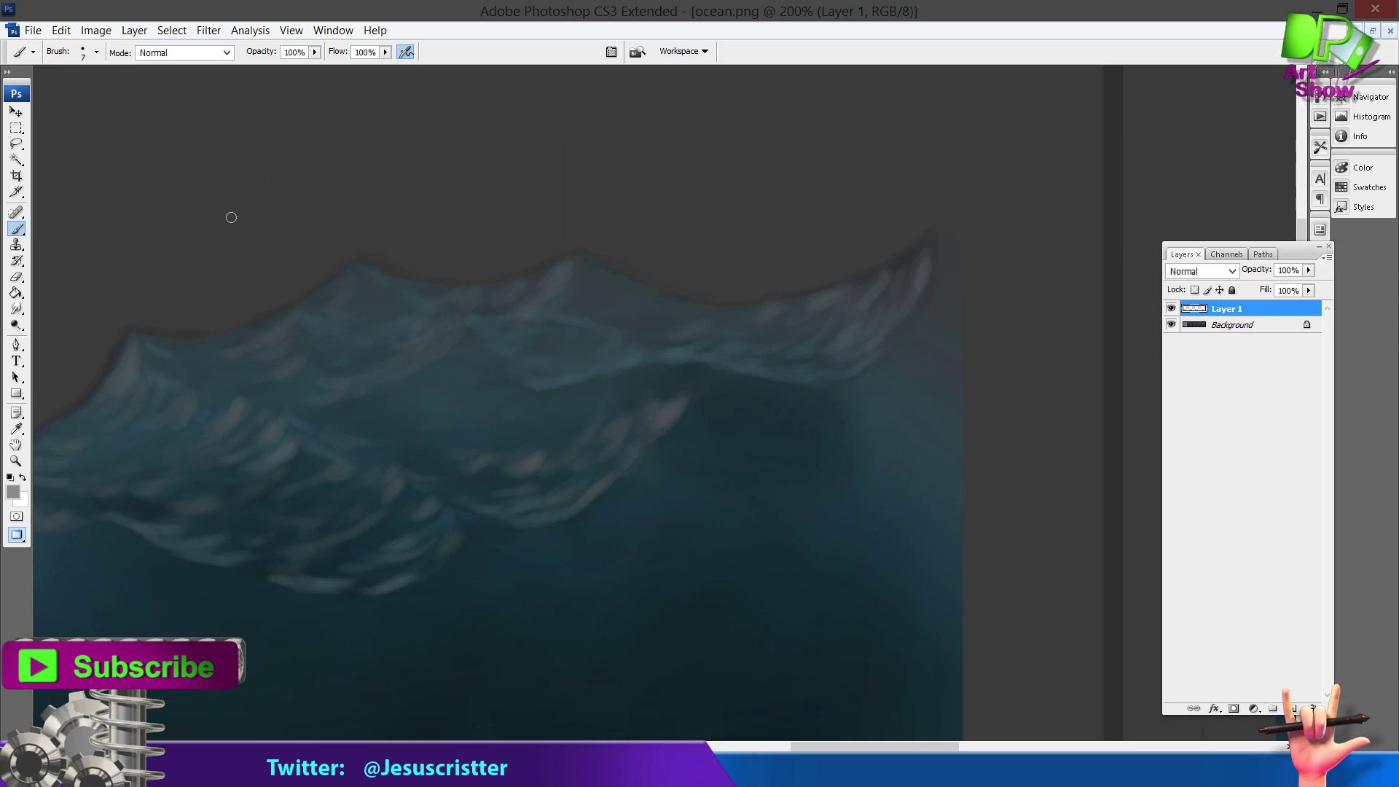
pyautogui.press('[')
pyautogui.press('[')
pyautogui.moveTo(251, 191)
pyautogui.mouseDown()
pyautogui.moveTo(321, 155)
pyautogui.moveTo(409, 166)
pyautogui.moveTo(649, 137)
pyautogui.mouseUp()
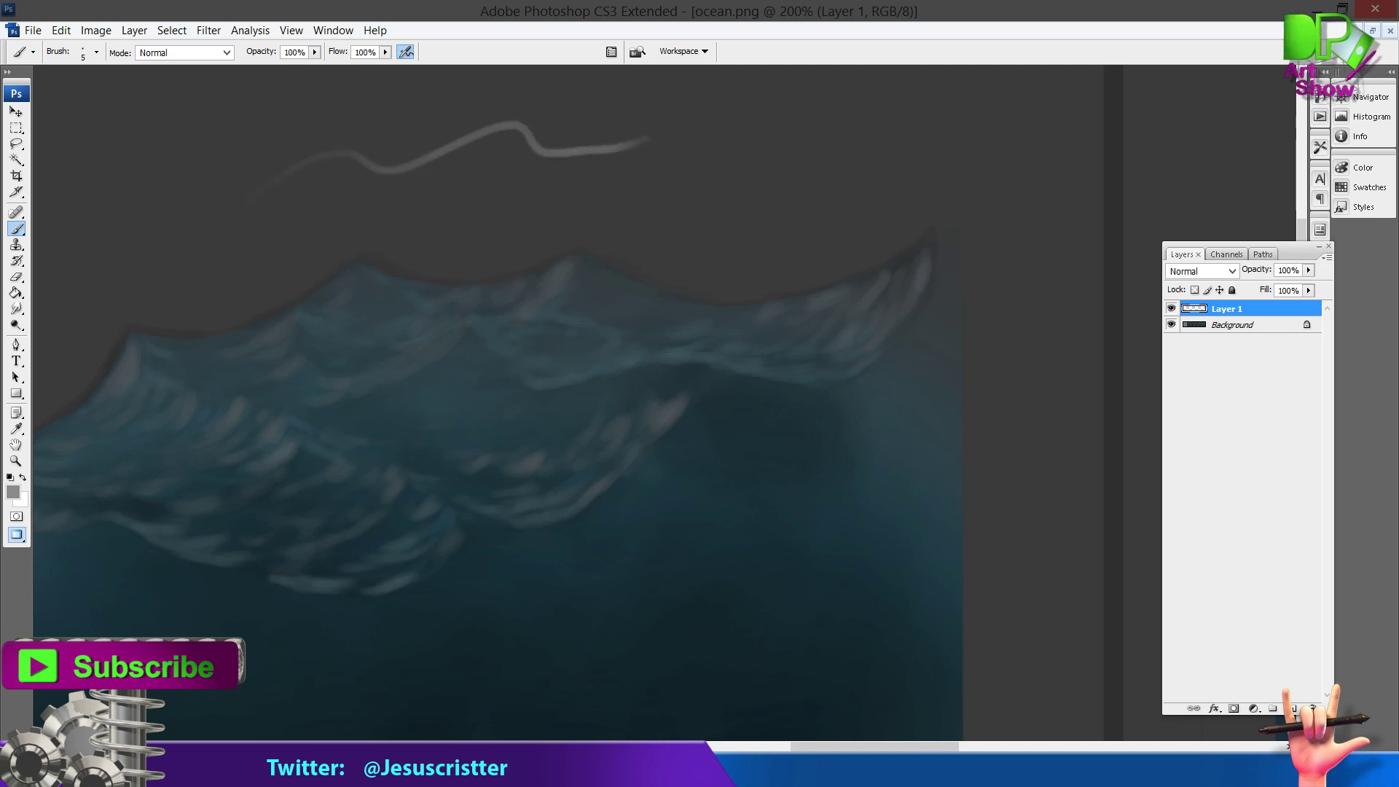
pyautogui.hotkey('ctrl', 'z')
# Step: Dab a small grey spot above the waves and create a new layer above Layer 1
pyautogui.click(685, 157)
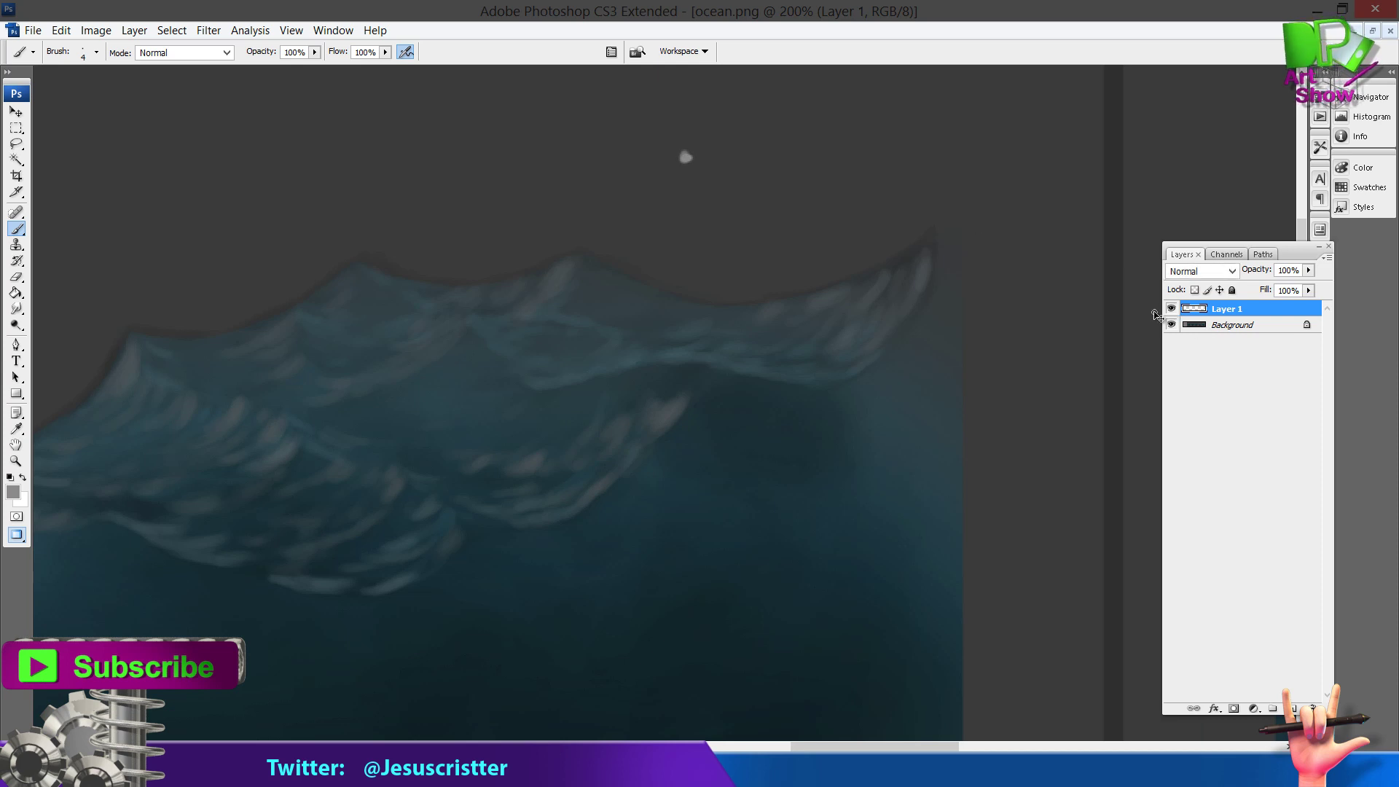
pyautogui.hotkey('ctrl', 'shift', 'n')
pyautogui.press('Return')
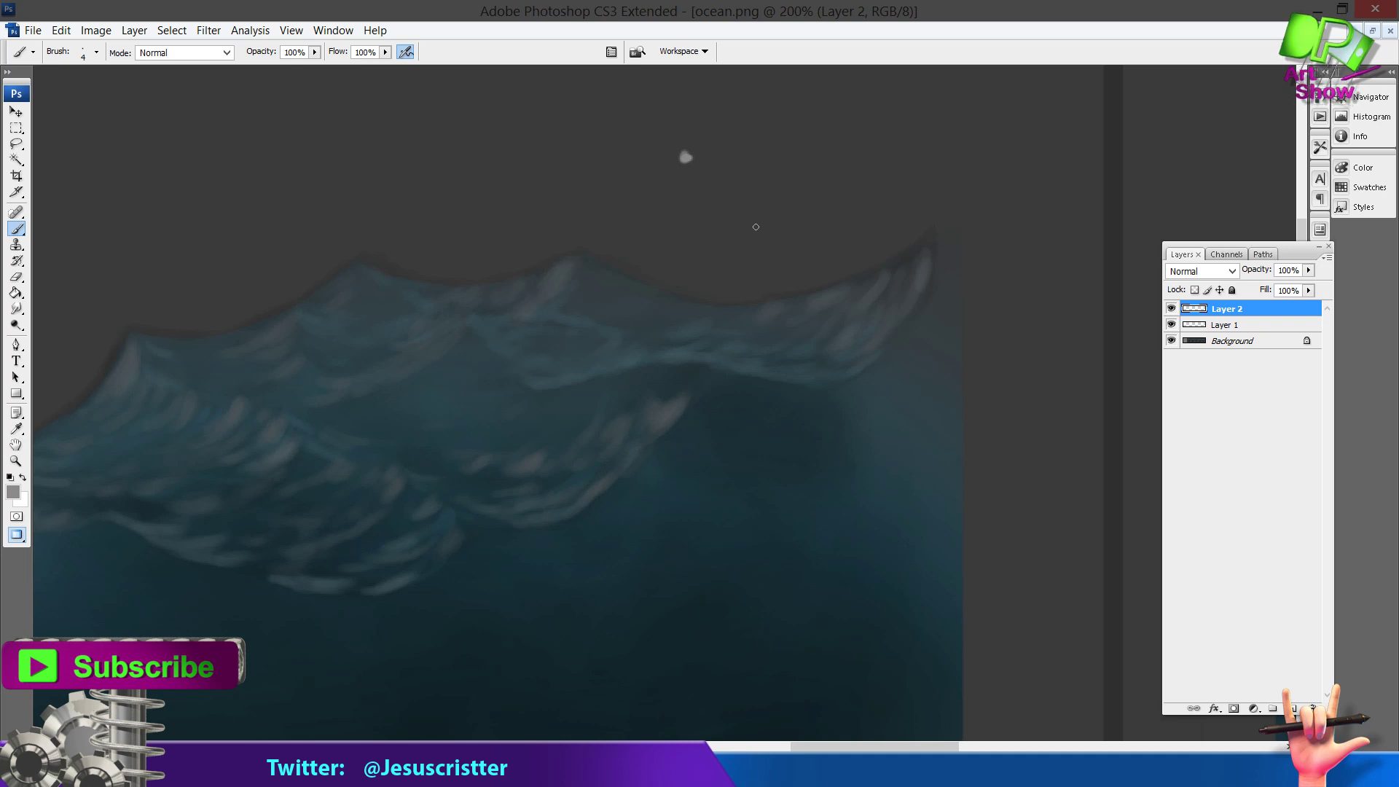
# Step: Outline the right-hand wave's tip on Layer 2 with thin grey foam strokes along its outer and upper edges
pyautogui.moveTo(756, 220); pyautogui.dragTo(854, 187)
pyautogui.hotkey('ctrl', 'z')
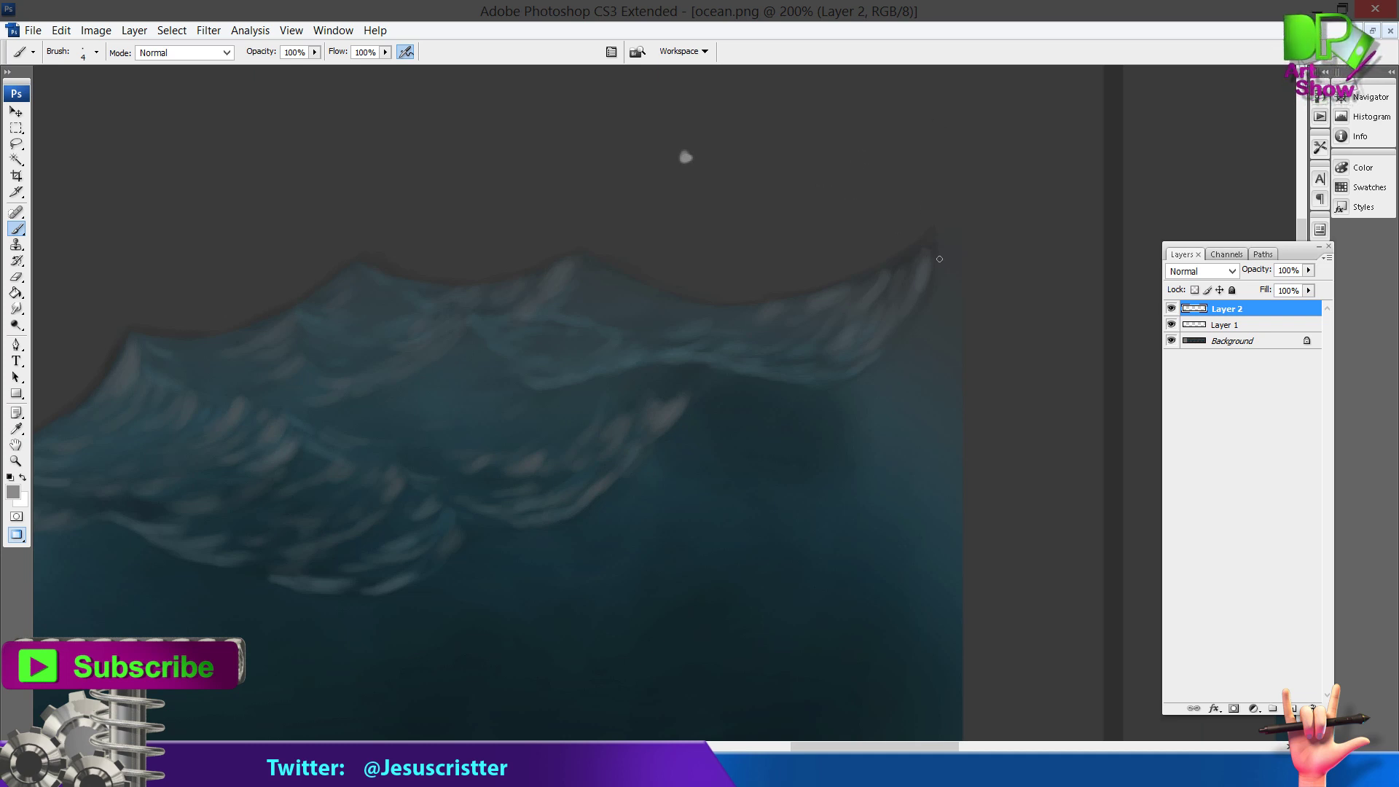
pyautogui.moveTo(940, 247); pyautogui.dragTo(895, 342)
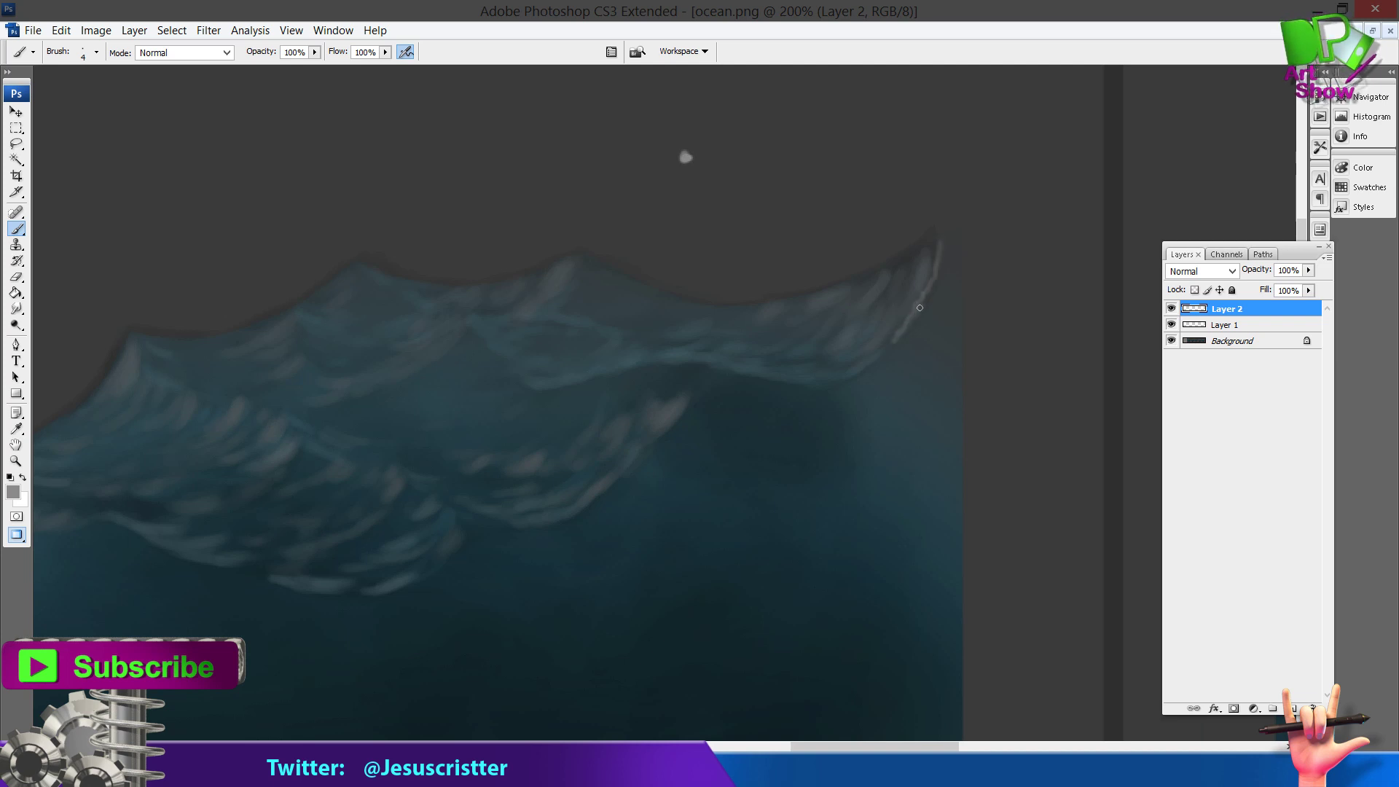
pyautogui.moveTo(930, 281)
pyautogui.mouseDown()
pyautogui.moveTo(931, 242)
pyautogui.moveTo(845, 279)
pyautogui.moveTo(930, 239)
pyautogui.moveTo(899, 261)
pyautogui.mouseUp()
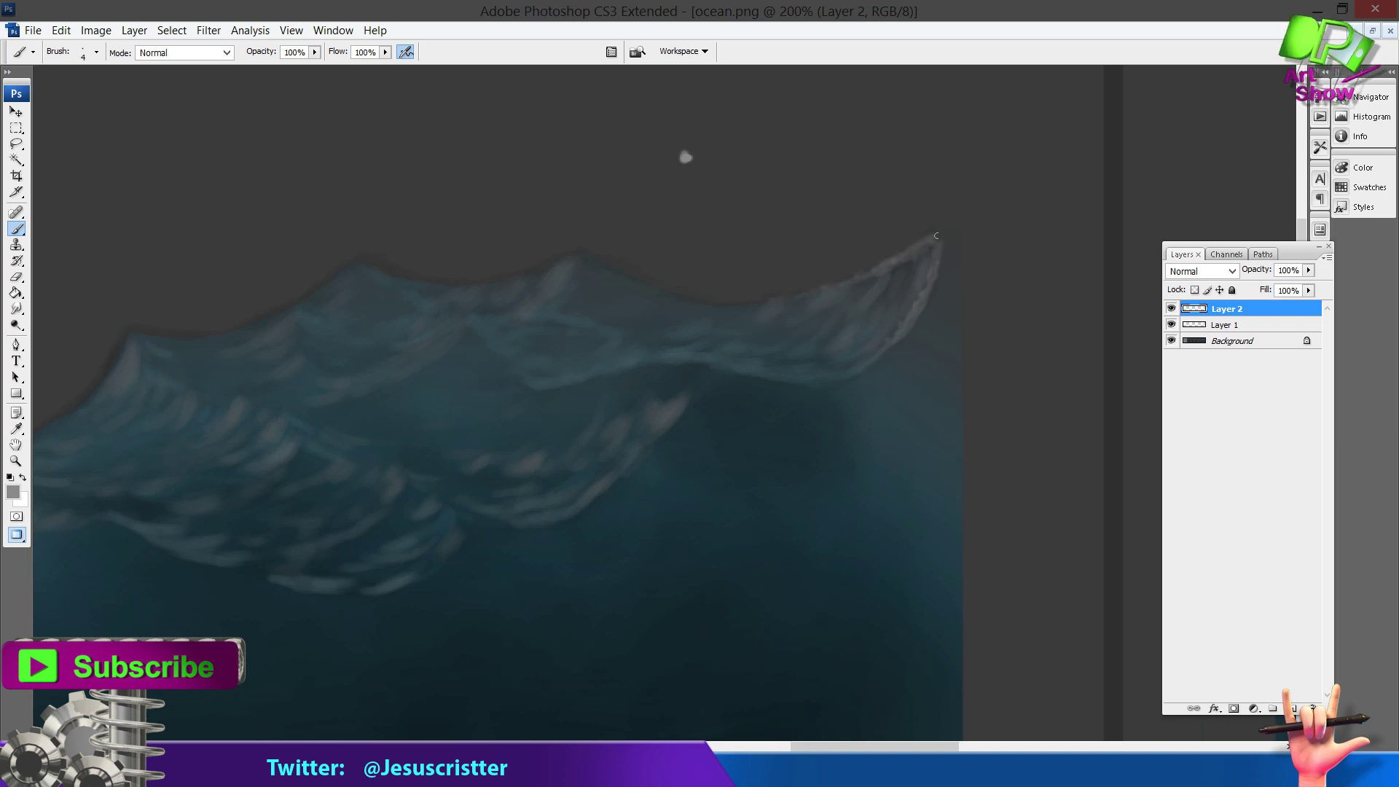
# Step: Sketch a sample foam web of thin connected grey lines above the right-hand wave, undoing the bold ovals drawn over it
pyautogui.moveTo(823, 126)
pyautogui.mouseDown()
pyautogui.moveTo(889, 138)
pyautogui.moveTo(787, 144)
pyautogui.mouseUp()
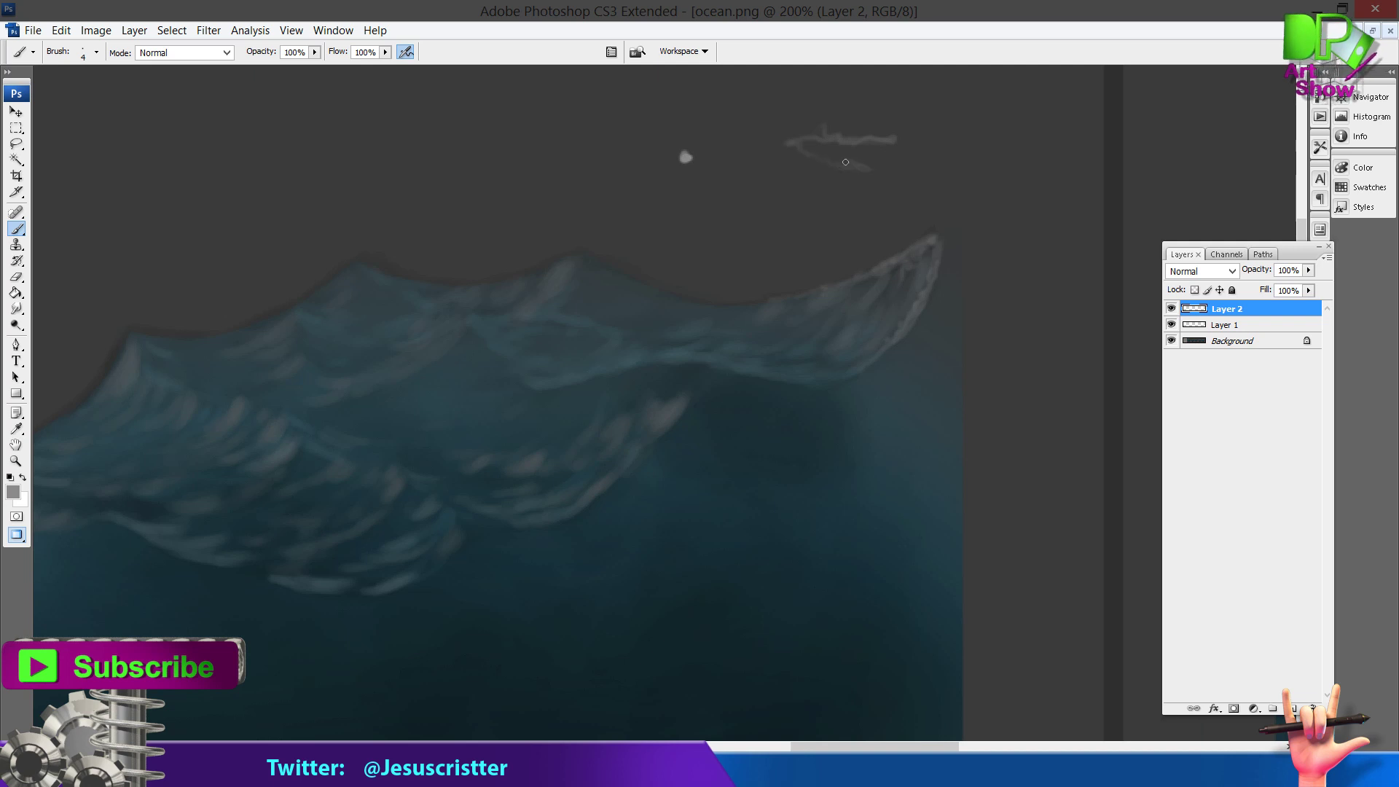
pyautogui.moveTo(871, 171)
pyautogui.mouseDown()
pyautogui.moveTo(786, 148)
pyautogui.moveTo(854, 161)
pyautogui.moveTo(900, 142)
pyautogui.moveTo(796, 192)
pyautogui.moveTo(845, 172)
pyautogui.moveTo(780, 165)
pyautogui.moveTo(808, 152)
pyautogui.moveTo(722, 185)
pyautogui.moveTo(857, 181)
pyautogui.mouseUp()
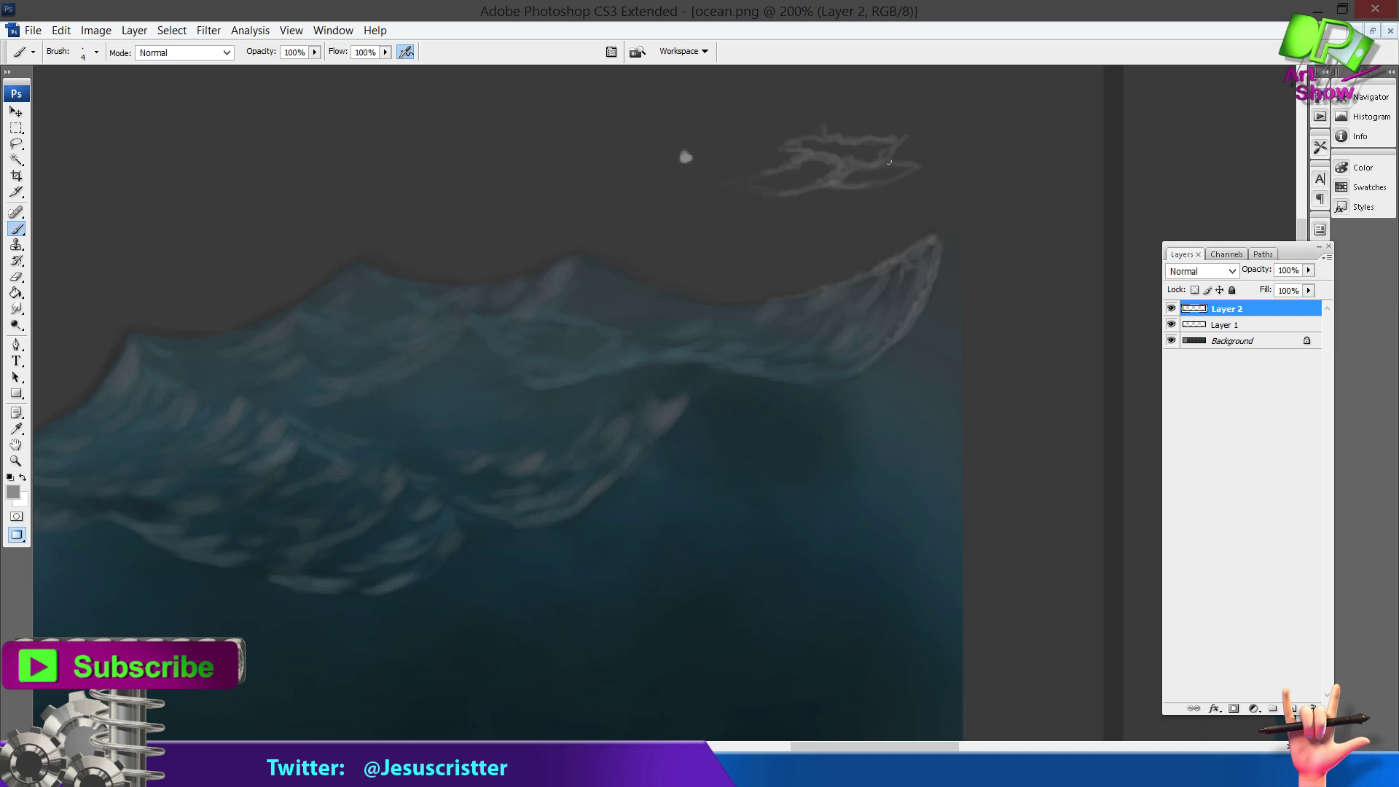
pyautogui.moveTo(888, 161)
pyautogui.mouseDown()
pyautogui.moveTo(908, 156)
pyautogui.moveTo(809, 153)
pyautogui.moveTo(947, 135)
pyautogui.moveTo(902, 150)
pyautogui.mouseUp()
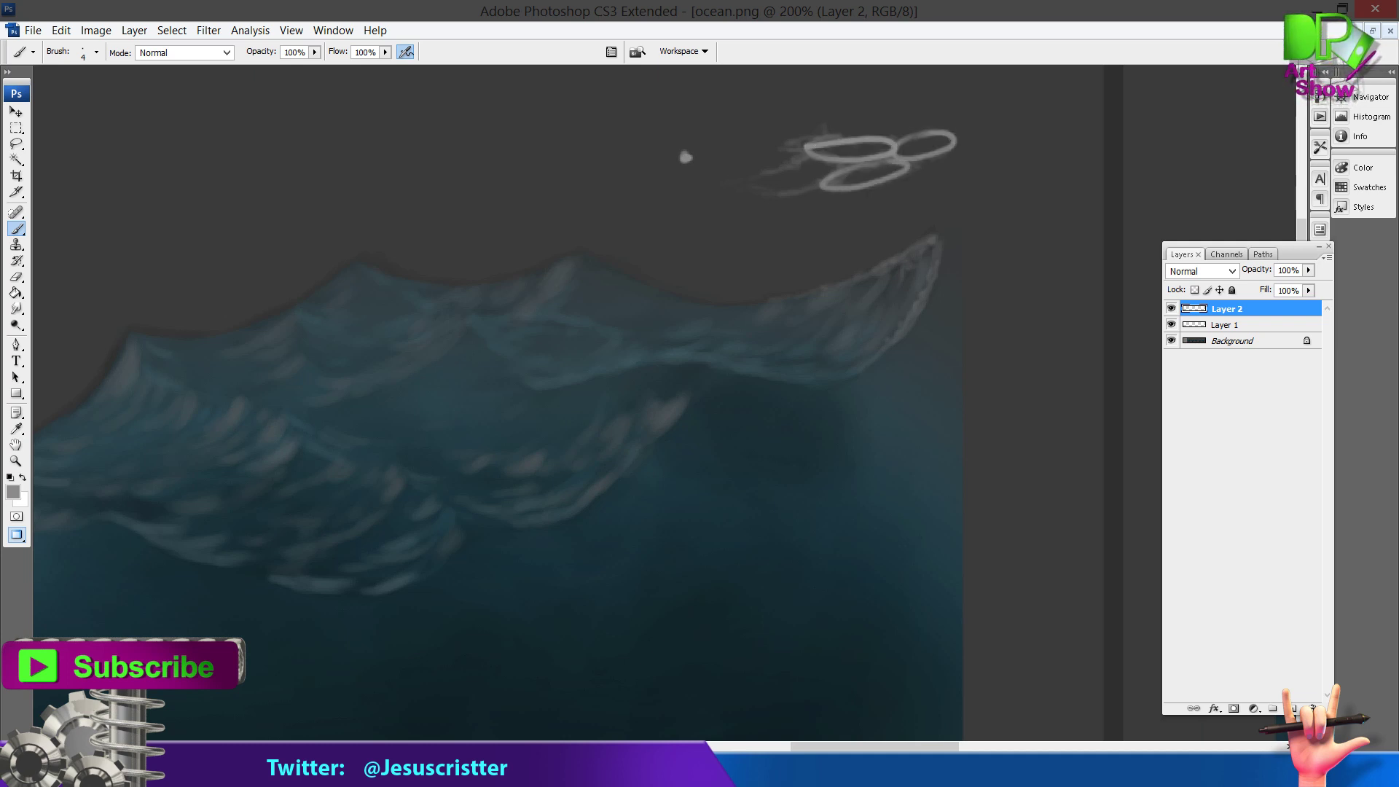
pyautogui.hotkey('ctrl', 'alt', 'z')
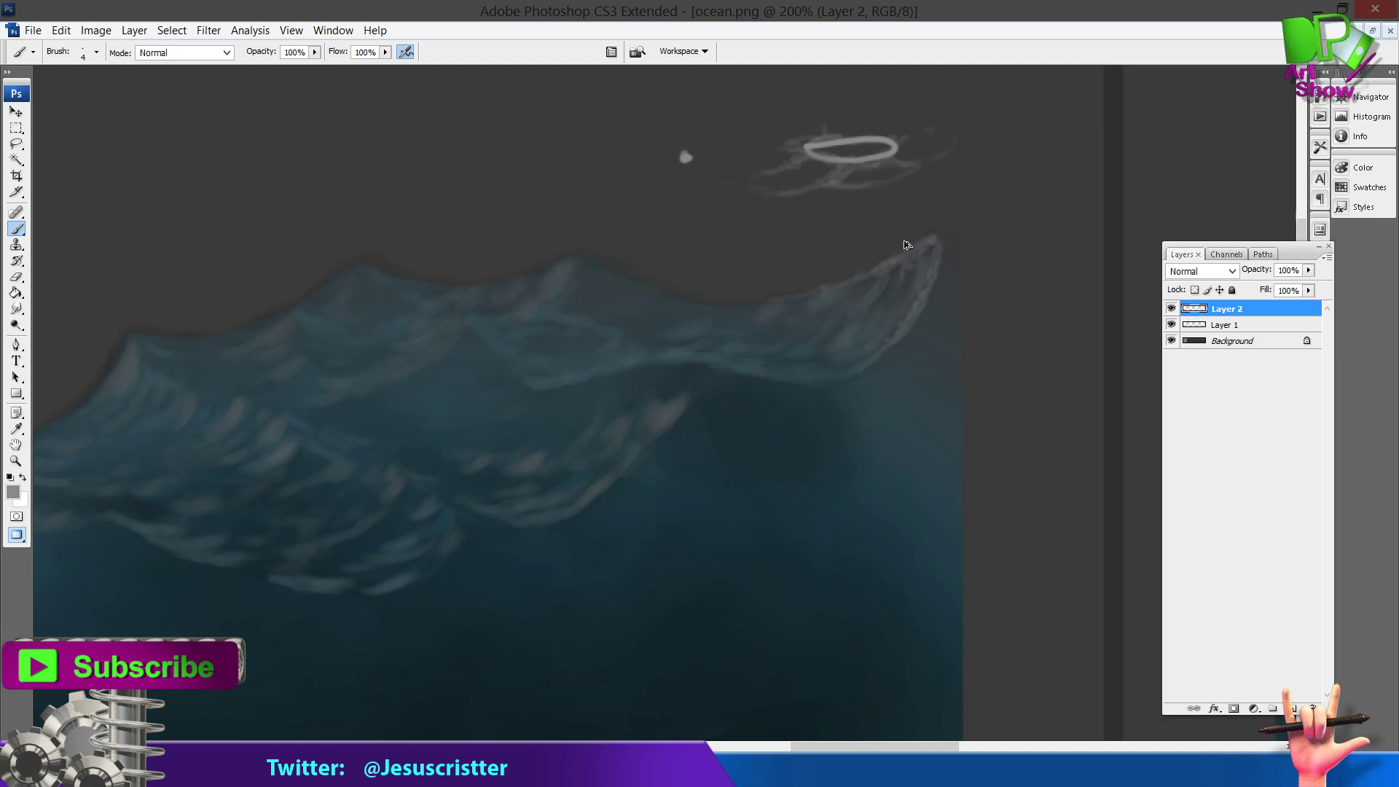
pyautogui.hotkey('ctrl', 'alt', 'z')
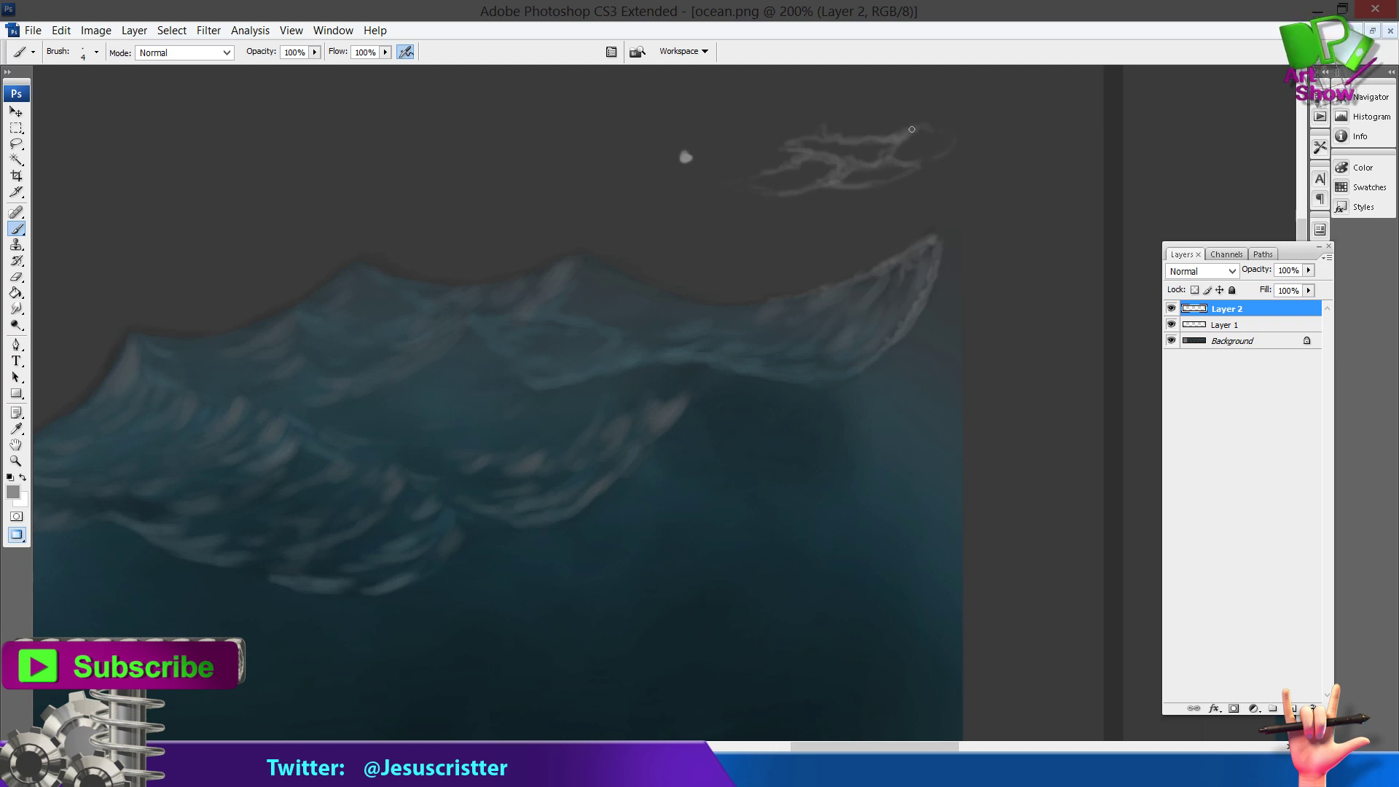
pyautogui.moveTo(939, 120); pyautogui.dragTo(954, 127)
# Step: Paint foam splashes on the right-hand wave's tip and a web down its face, and thicken the sample web's left end
pyautogui.moveTo(934, 244)
pyautogui.mouseDown()
pyautogui.moveTo(932, 267)
pyautogui.moveTo(940, 223)
pyautogui.mouseUp()
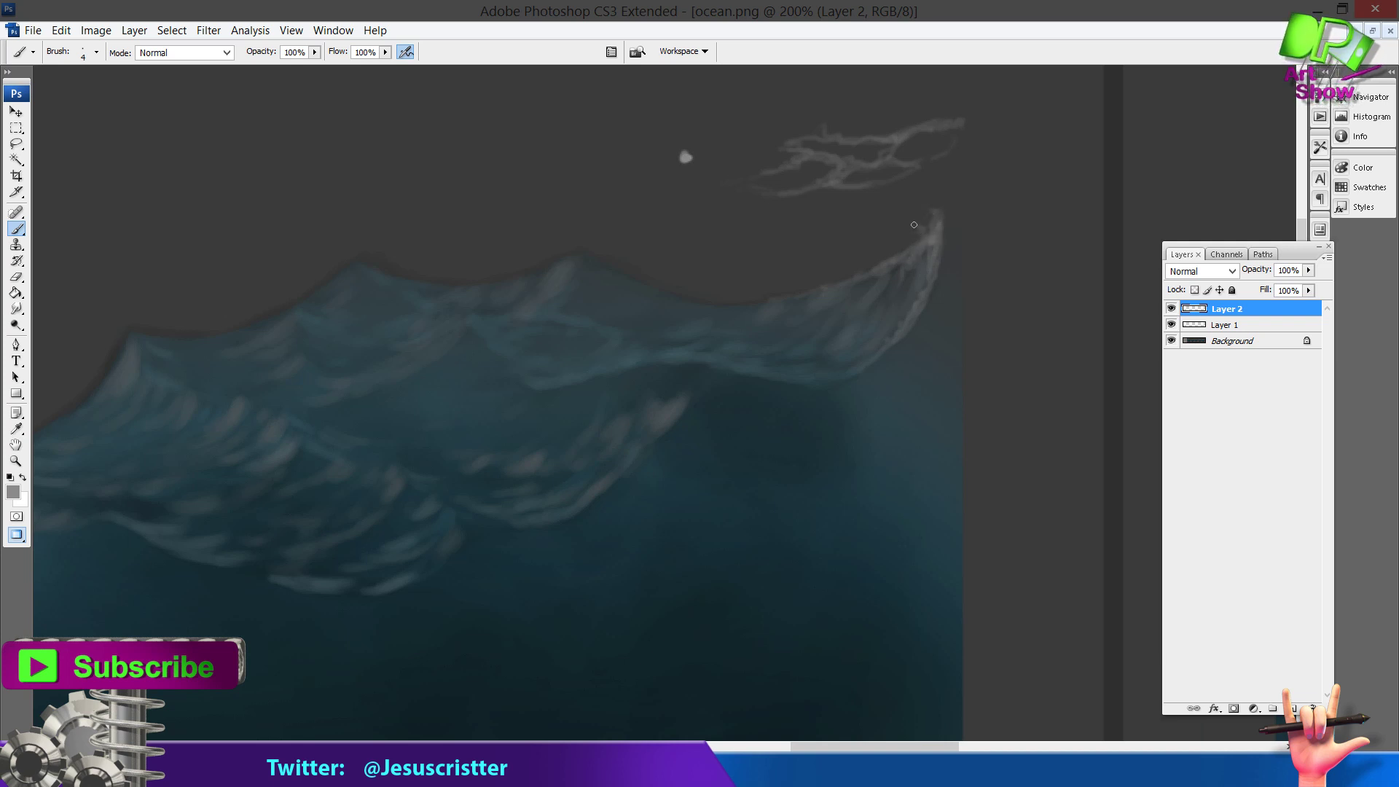
pyautogui.moveTo(927, 223)
pyautogui.mouseDown()
pyautogui.moveTo(924, 200)
pyautogui.moveTo(942, 211)
pyautogui.mouseUp()
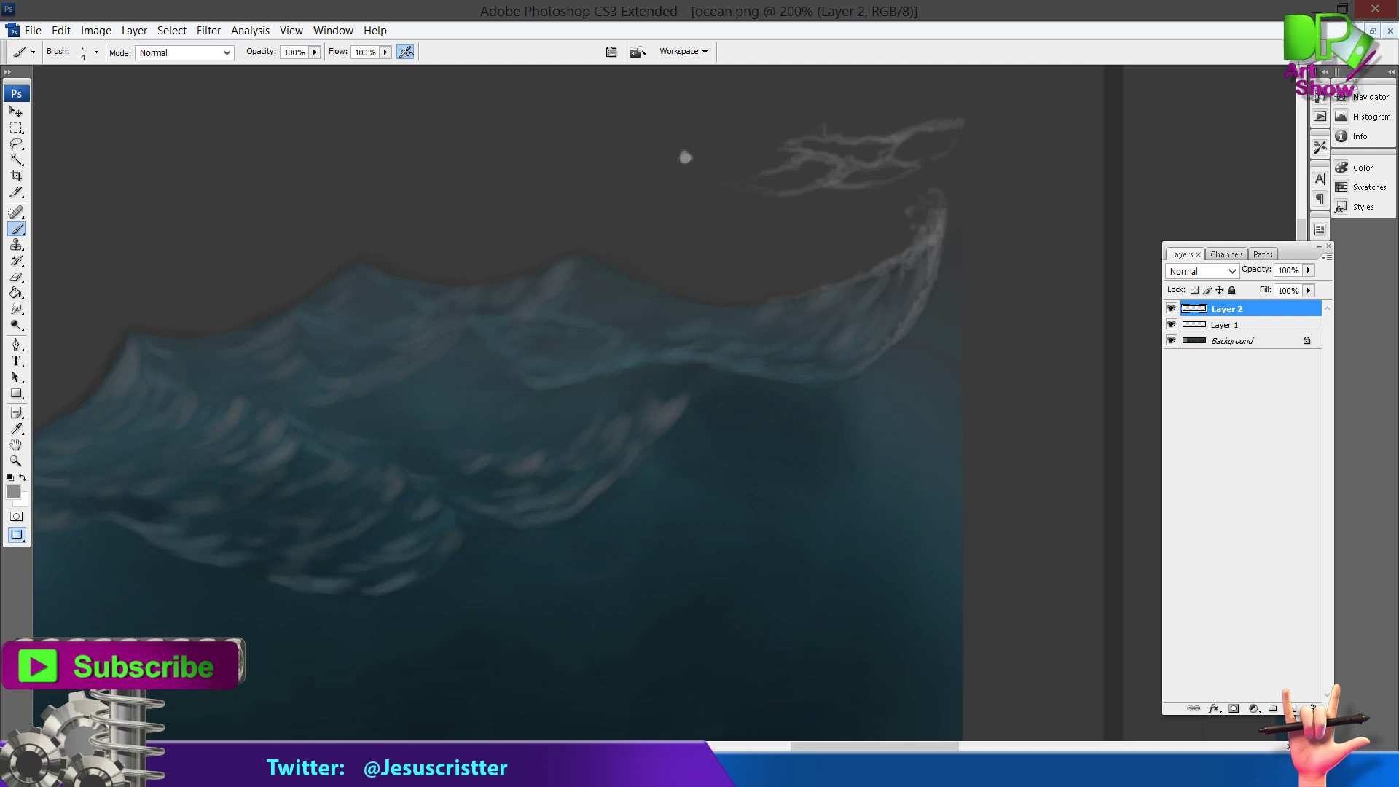
pyautogui.moveTo(896, 274); pyautogui.dragTo(881, 293)
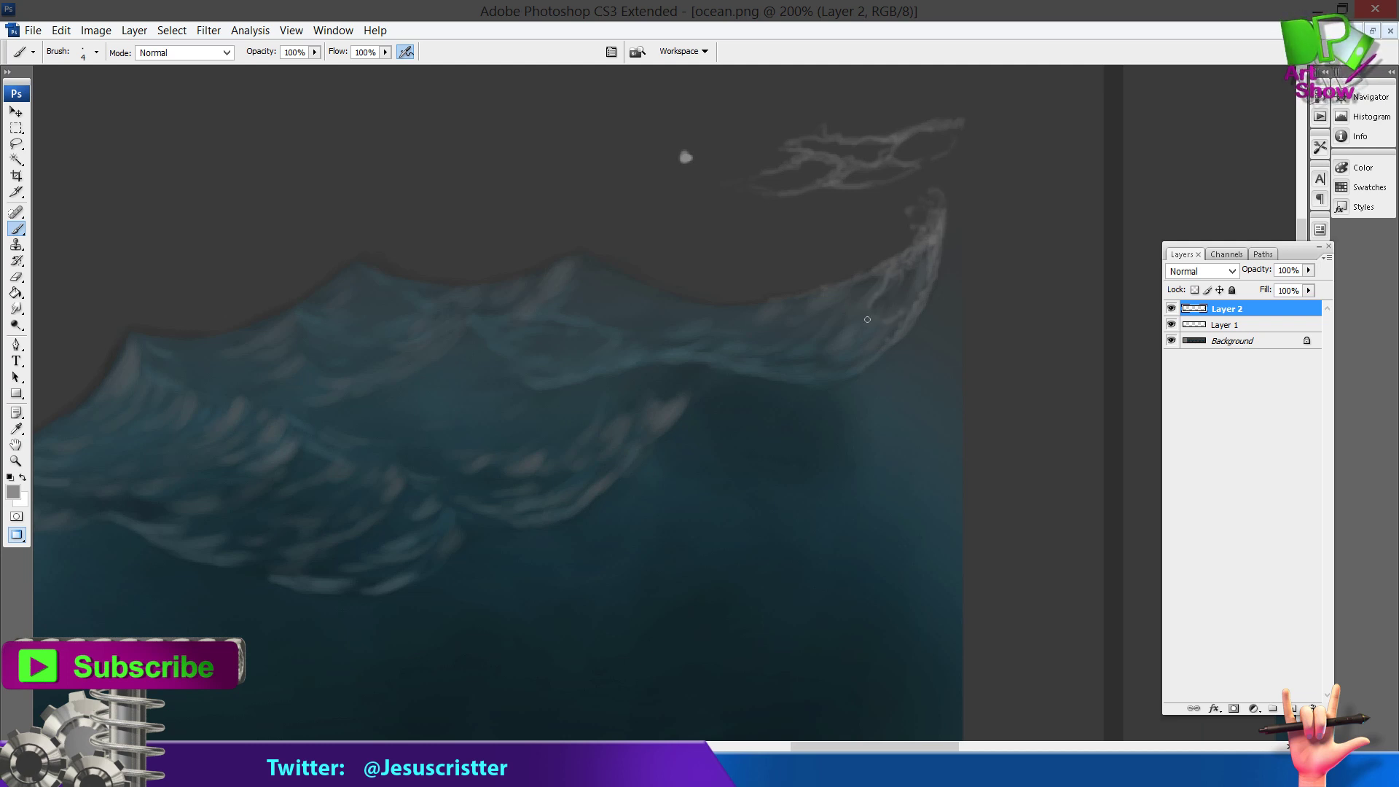
pyautogui.moveTo(840, 341)
pyautogui.mouseDown()
pyautogui.moveTo(898, 314)
pyautogui.moveTo(874, 366)
pyautogui.moveTo(818, 347)
pyautogui.mouseUp()
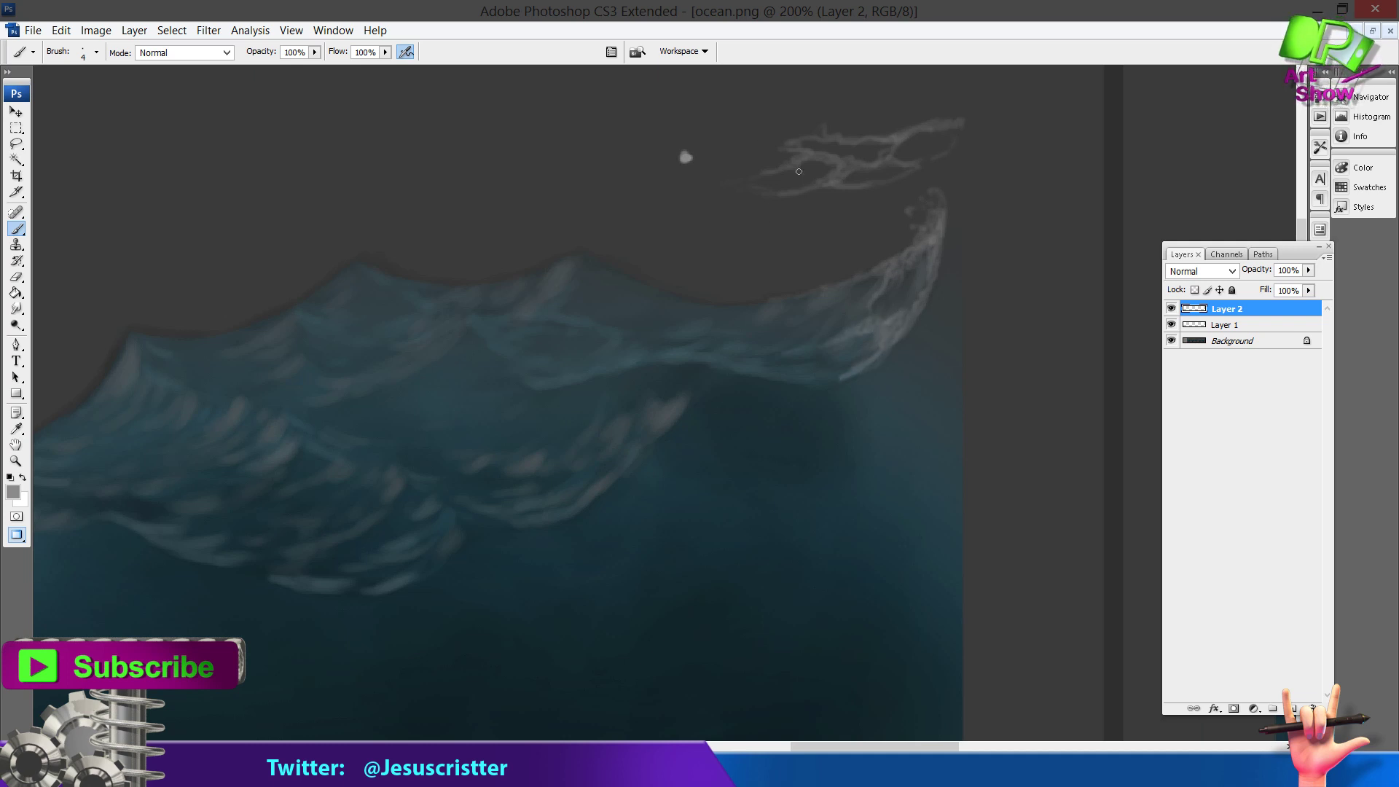
pyautogui.moveTo(771, 178); pyautogui.dragTo(745, 185)
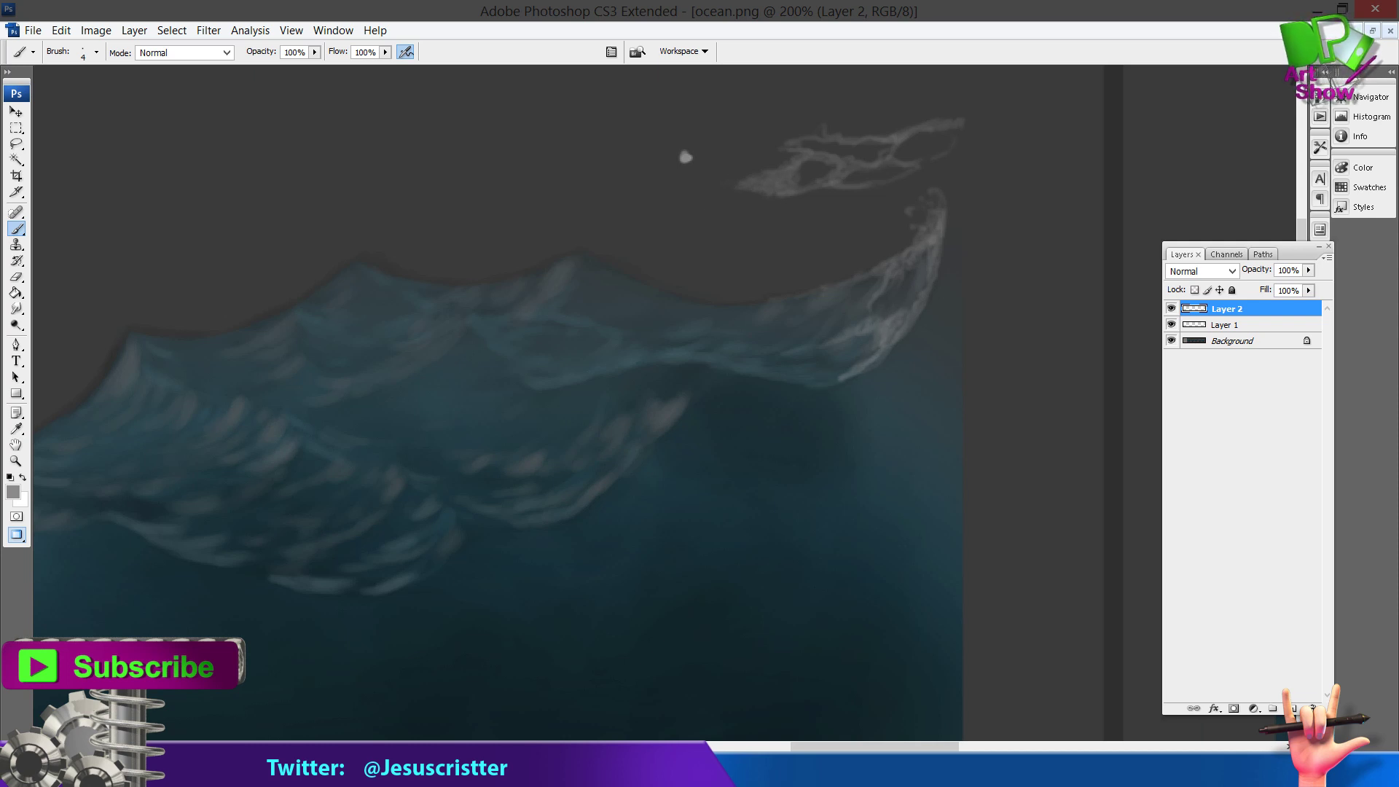
# Step: Paint a foam edge and web strokes on the middle wave's crest, undoing the trial stroke across its face
pyautogui.moveTo(417, 448)
pyautogui.mouseDown()
pyautogui.moveTo(487, 387)
pyautogui.moveTo(498, 358)
pyautogui.moveTo(511, 381)
pyautogui.moveTo(553, 384)
pyautogui.moveTo(623, 360)
pyautogui.moveTo(713, 357)
pyautogui.moveTo(571, 486)
pyautogui.mouseUp()
pyautogui.hotkey('ctrl', 'z')
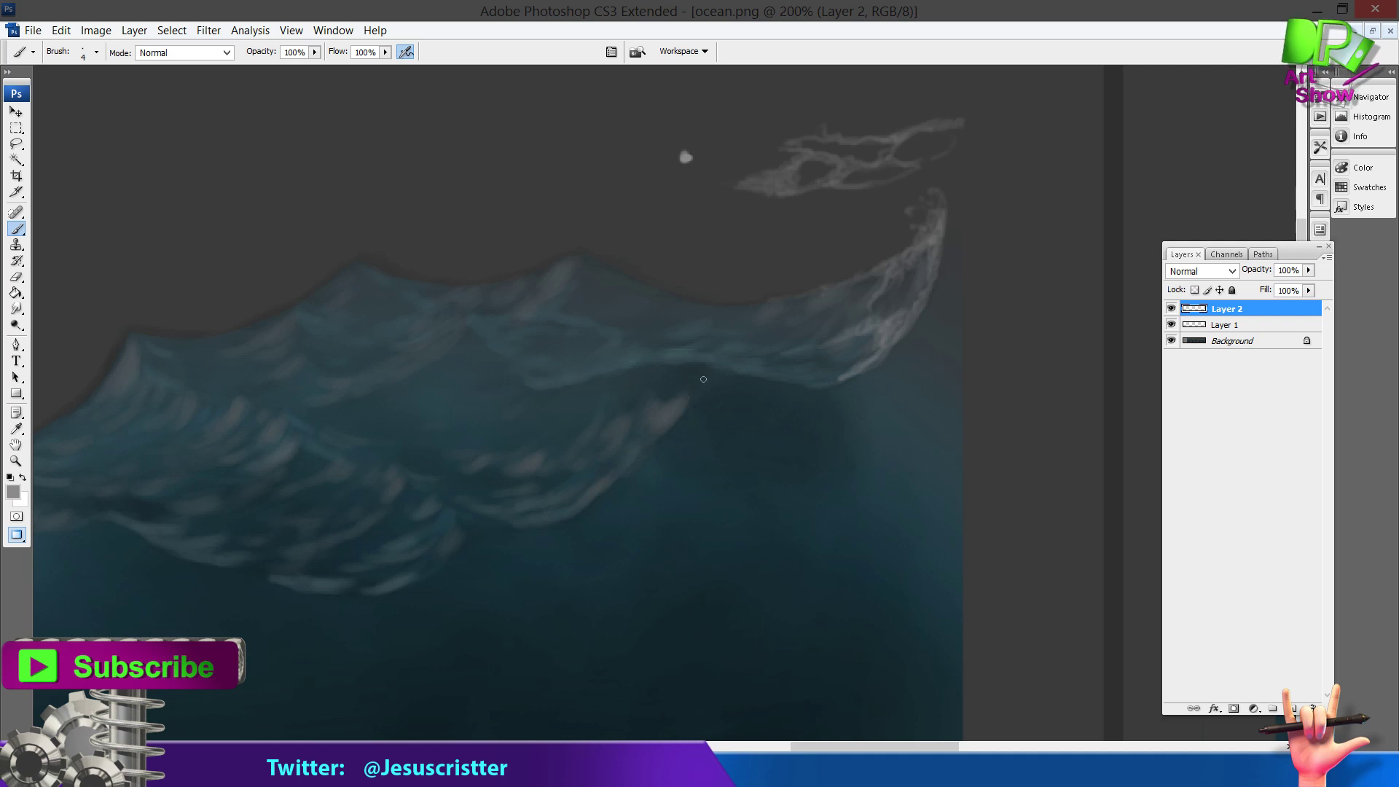
pyautogui.moveTo(705, 366)
pyautogui.mouseDown()
pyautogui.moveTo(627, 466)
pyautogui.moveTo(702, 367)
pyautogui.moveTo(689, 396)
pyautogui.mouseUp()
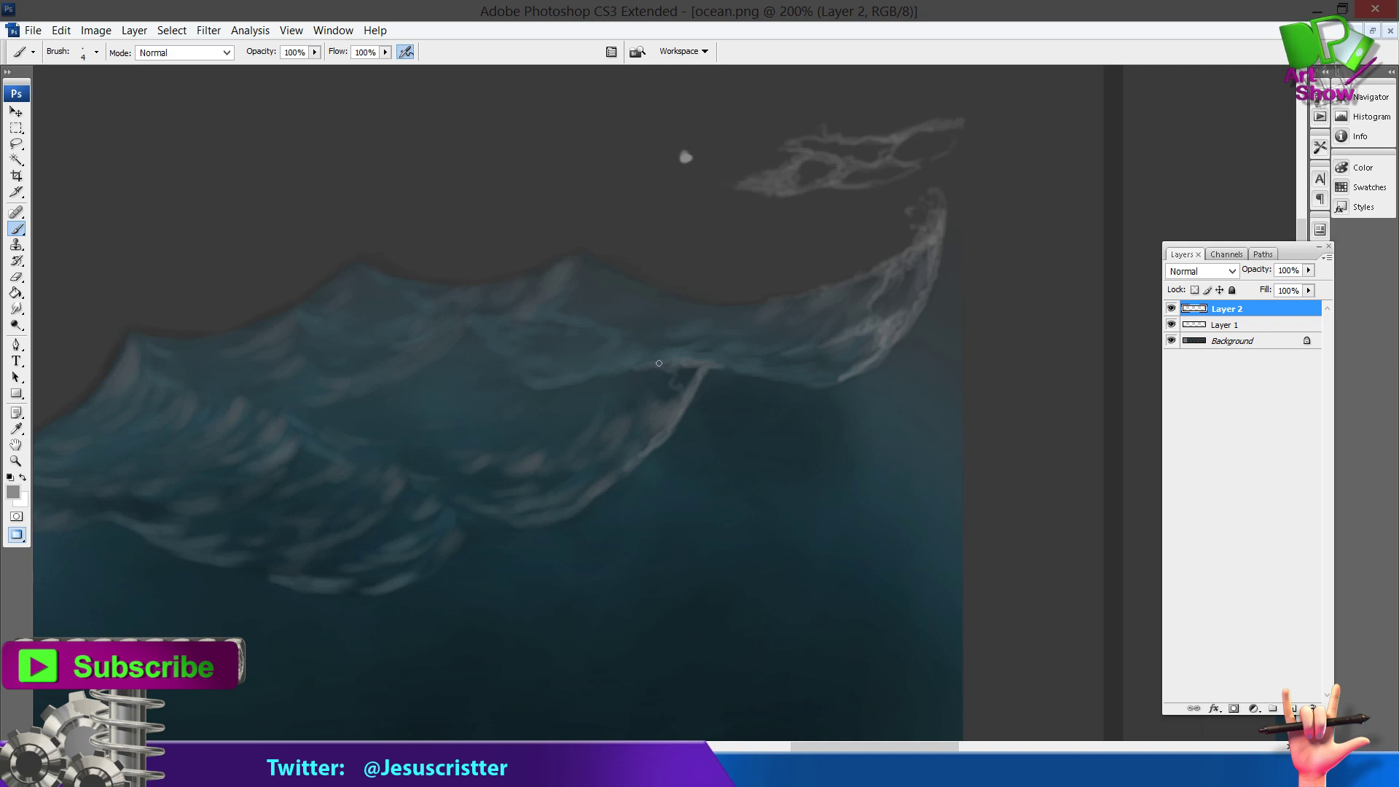
pyautogui.moveTo(673, 391)
pyautogui.mouseDown()
pyautogui.moveTo(617, 397)
pyautogui.moveTo(665, 372)
pyautogui.moveTo(606, 403)
pyautogui.moveTo(652, 374)
pyautogui.moveTo(620, 374)
pyautogui.mouseUp()
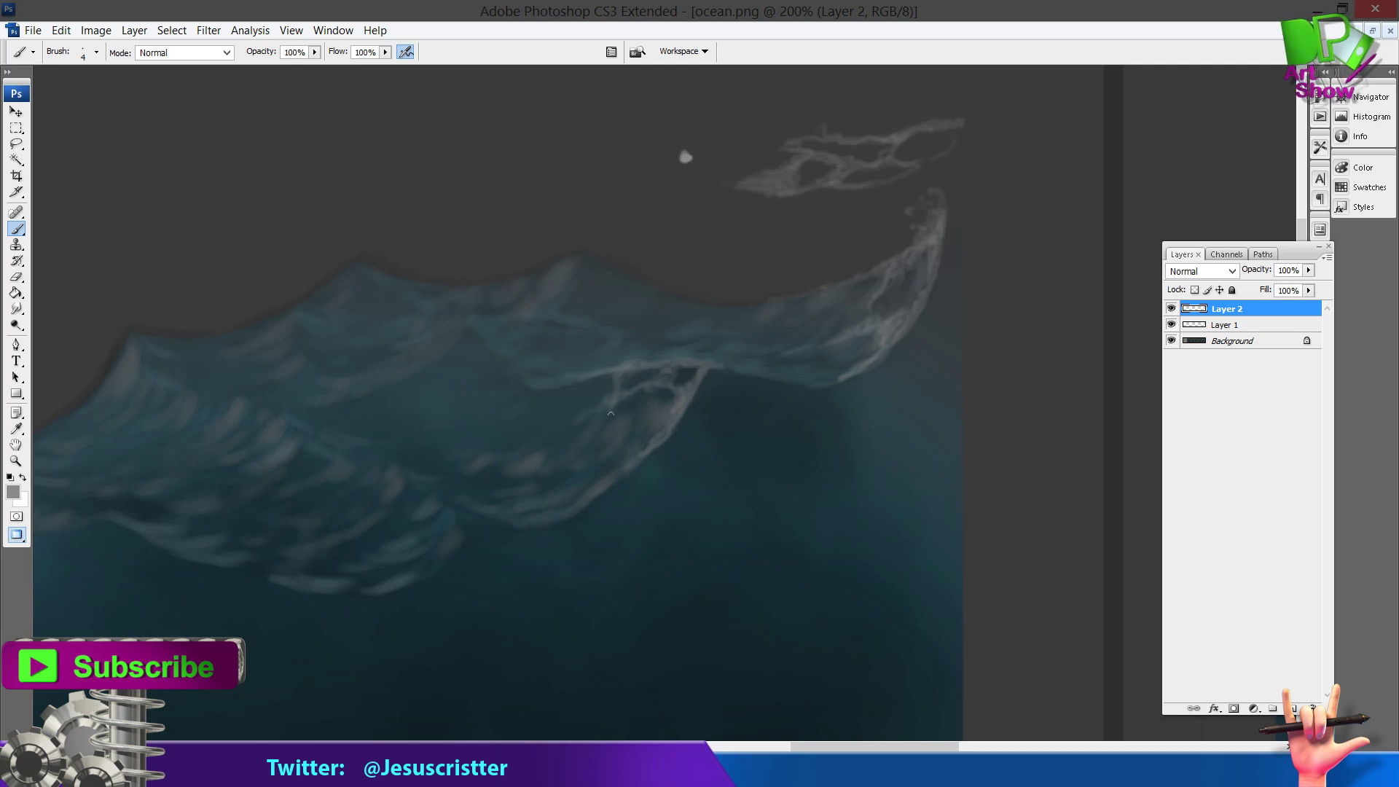
# Step: Paint thin foam strokes along the front wave's curved right edge and undo the last stroke
pyautogui.moveTo(487, 437); pyautogui.dragTo(543, 383)
pyautogui.moveTo(497, 506)
pyautogui.mouseDown()
pyautogui.moveTo(506, 462)
pyautogui.moveTo(468, 463)
pyautogui.moveTo(471, 482)
pyautogui.moveTo(456, 456)
pyautogui.moveTo(481, 465)
pyautogui.moveTo(477, 498)
pyautogui.moveTo(502, 453)
pyautogui.moveTo(459, 423)
pyautogui.moveTo(454, 434)
pyautogui.moveTo(499, 454)
pyautogui.moveTo(502, 477)
pyautogui.moveTo(504, 457)
pyautogui.moveTo(494, 494)
pyautogui.moveTo(463, 519)
pyautogui.moveTo(495, 470)
pyautogui.mouseUp()
pyautogui.hotkey('ctrl', 'z')
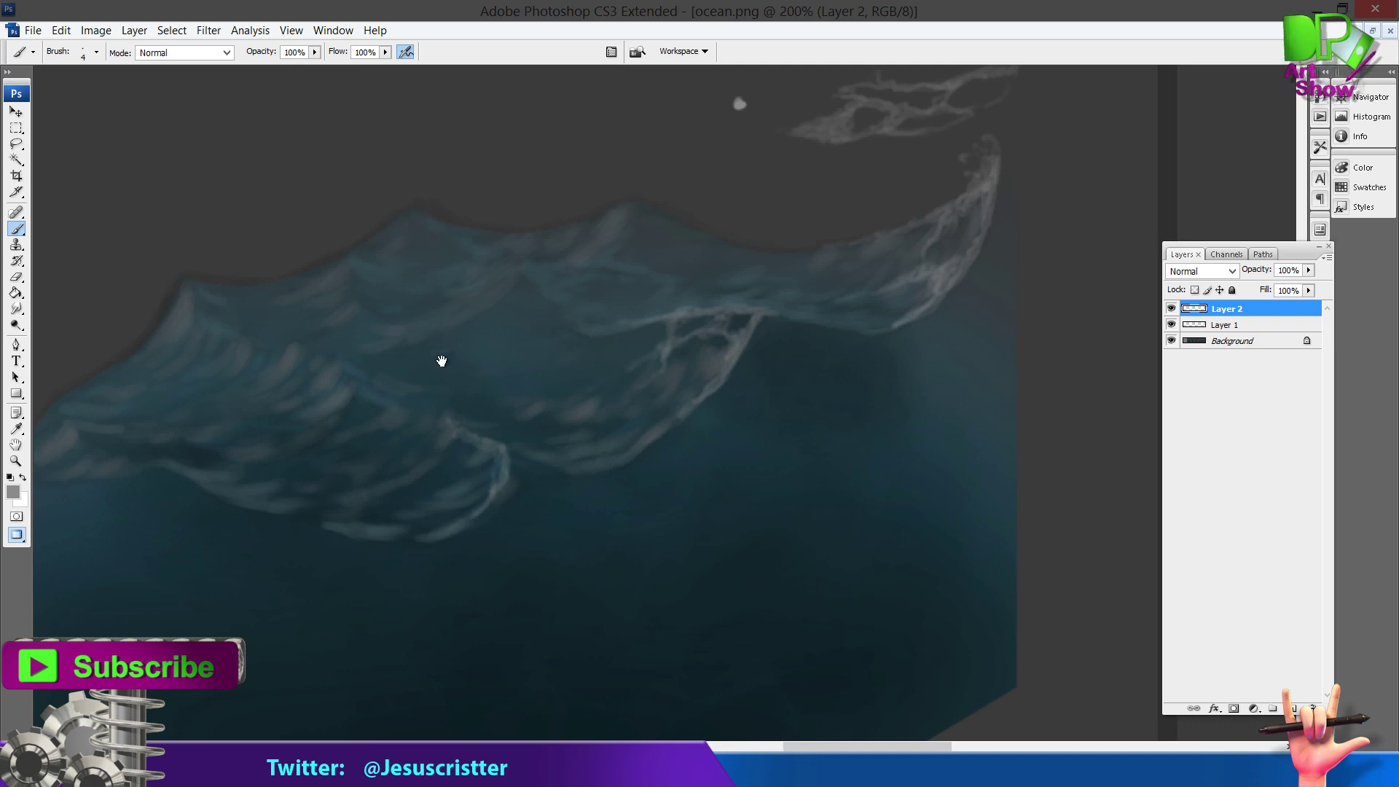
# Step: Sketch a small foam web of thin connected strokes above the left-hand waves, undoing the trial lines drawn there
pyautogui.moveTo(310, 188); pyautogui.dragTo(385, 219)
pyautogui.moveTo(299, 248)
pyautogui.mouseDown()
pyautogui.moveTo(342, 169)
pyautogui.moveTo(382, 213)
pyautogui.moveTo(392, 170)
pyautogui.moveTo(443, 147)
pyautogui.moveTo(435, 195)
pyautogui.moveTo(460, 118)
pyautogui.moveTo(433, 137)
pyautogui.mouseUp()
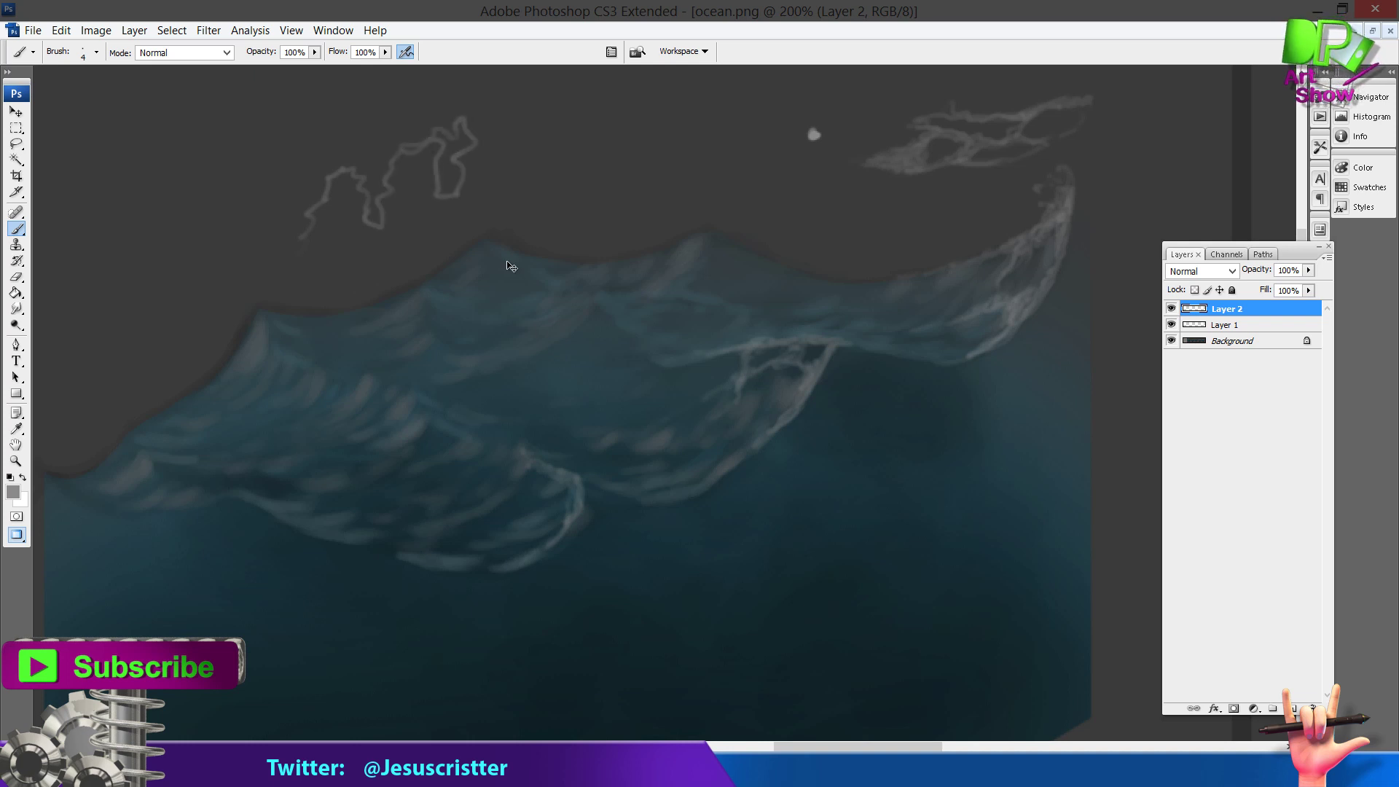
pyautogui.hotkey('ctrl', 'z')
pyautogui.moveTo(342, 231); pyautogui.dragTo(354, 201)
pyautogui.moveTo(246, 286)
pyautogui.mouseDown()
pyautogui.moveTo(225, 262)
pyautogui.moveTo(230, 189)
pyautogui.moveTo(258, 126)
pyautogui.moveTo(318, 123)
pyautogui.moveTo(386, 93)
pyautogui.moveTo(597, 115)
pyautogui.mouseUp()
pyautogui.hotkey('ctrl', 'z')
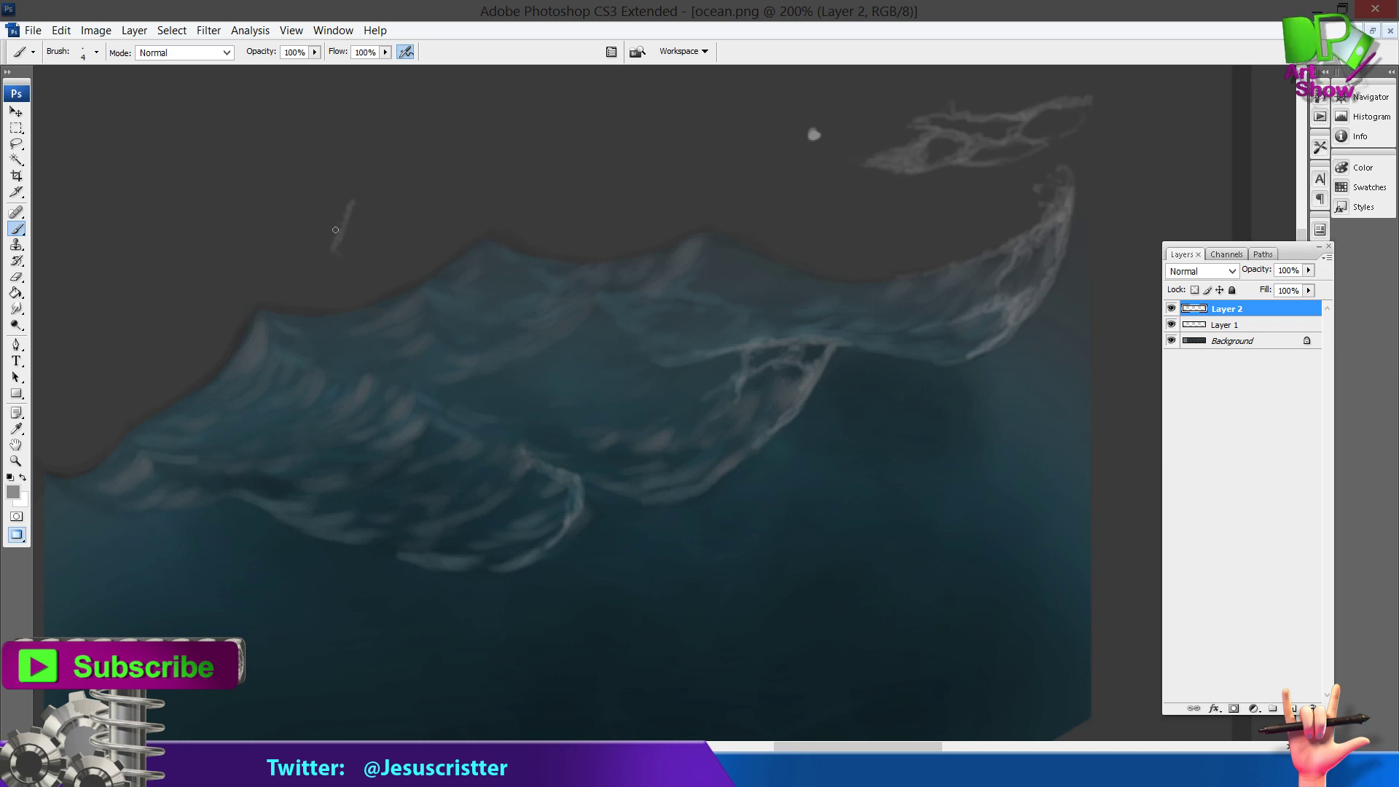
pyautogui.moveTo(344, 207)
pyautogui.mouseDown()
pyautogui.moveTo(314, 239)
pyautogui.moveTo(333, 228)
pyautogui.moveTo(310, 237)
pyautogui.moveTo(330, 190)
pyautogui.moveTo(336, 210)
pyautogui.moveTo(329, 188)
pyautogui.moveTo(354, 207)
pyautogui.mouseUp()
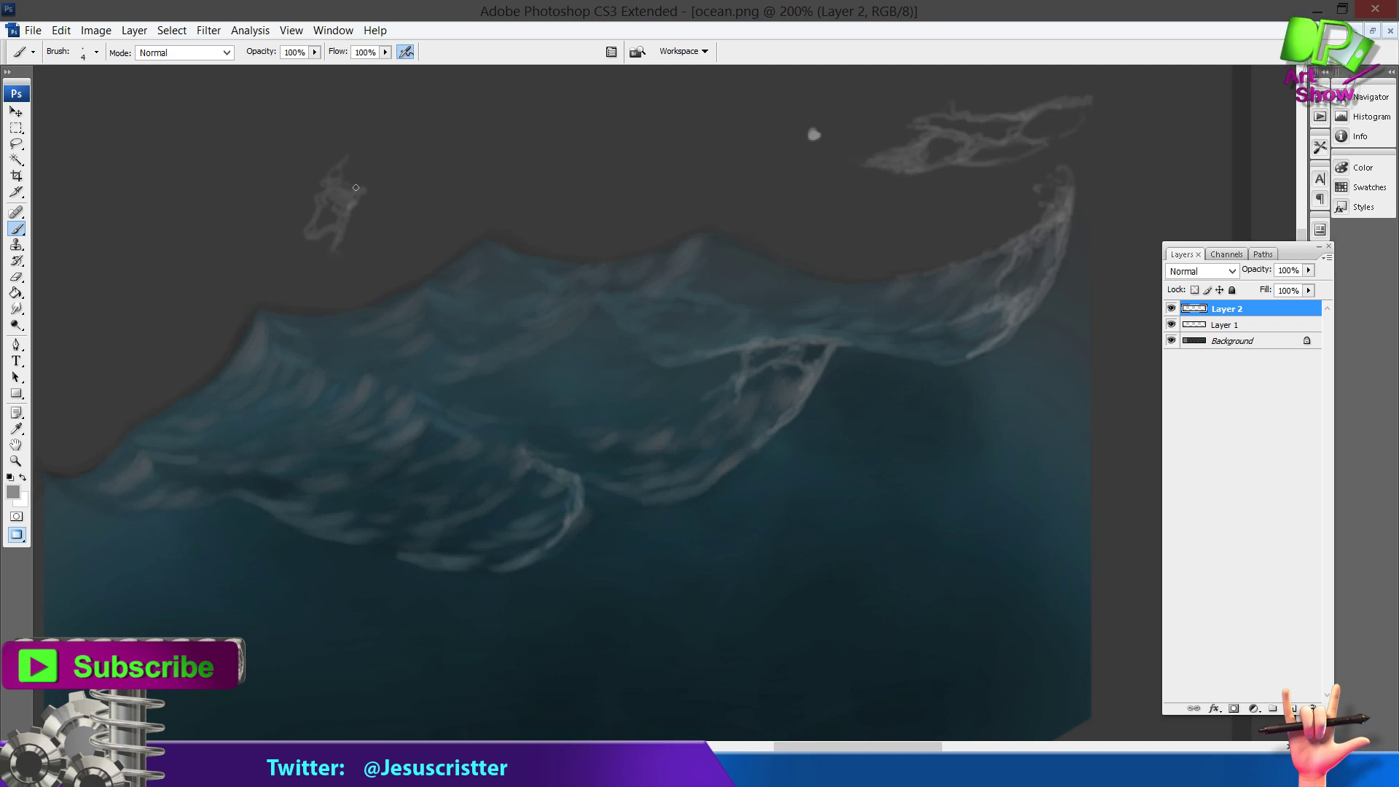
# Step: Paint foam strokes on the front wave's curled crest and branch them as a web down its face
pyautogui.moveTo(574, 478)
pyautogui.mouseDown()
pyautogui.moveTo(529, 508)
pyautogui.moveTo(553, 471)
pyautogui.moveTo(508, 521)
pyautogui.moveTo(550, 482)
pyautogui.moveTo(510, 445)
pyautogui.mouseUp()
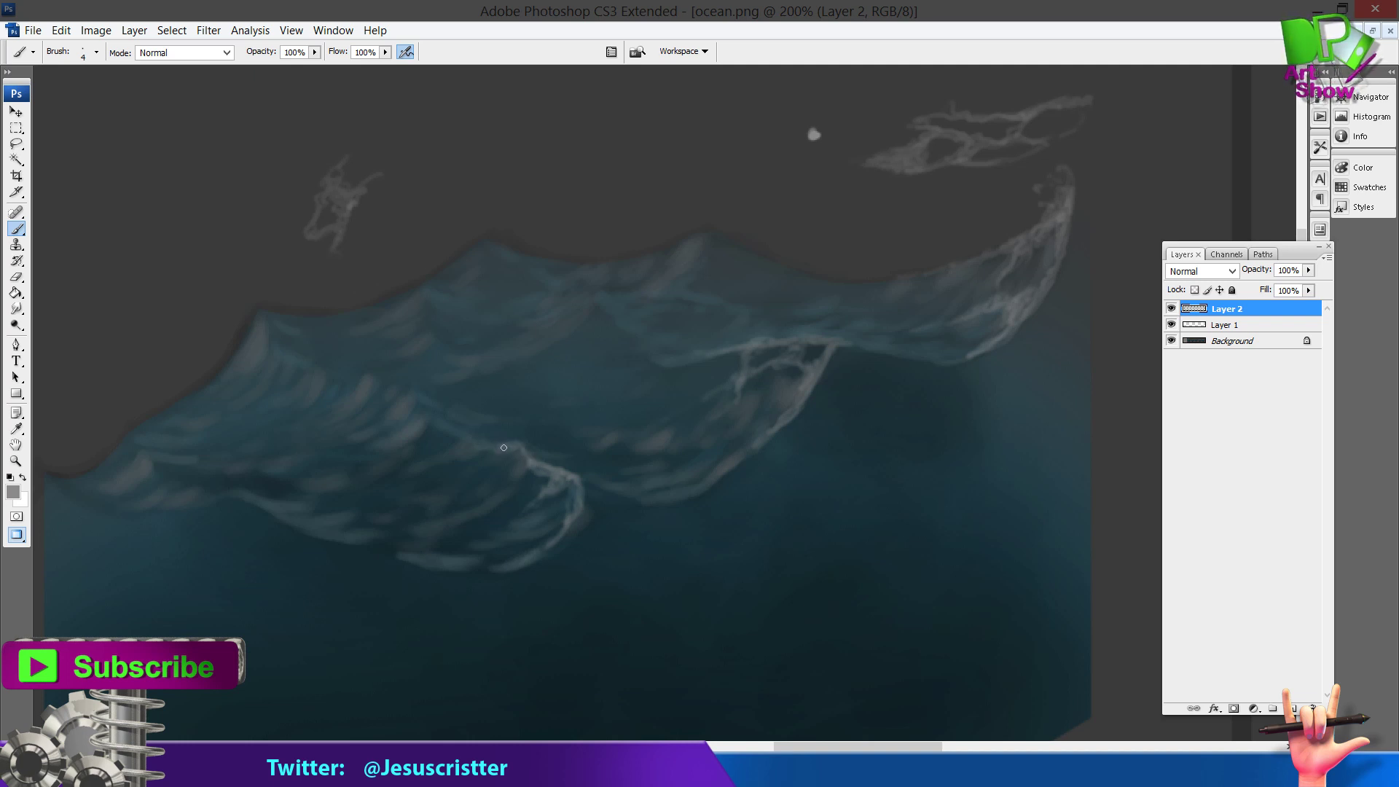
pyautogui.moveTo(503, 448); pyautogui.dragTo(499, 444)
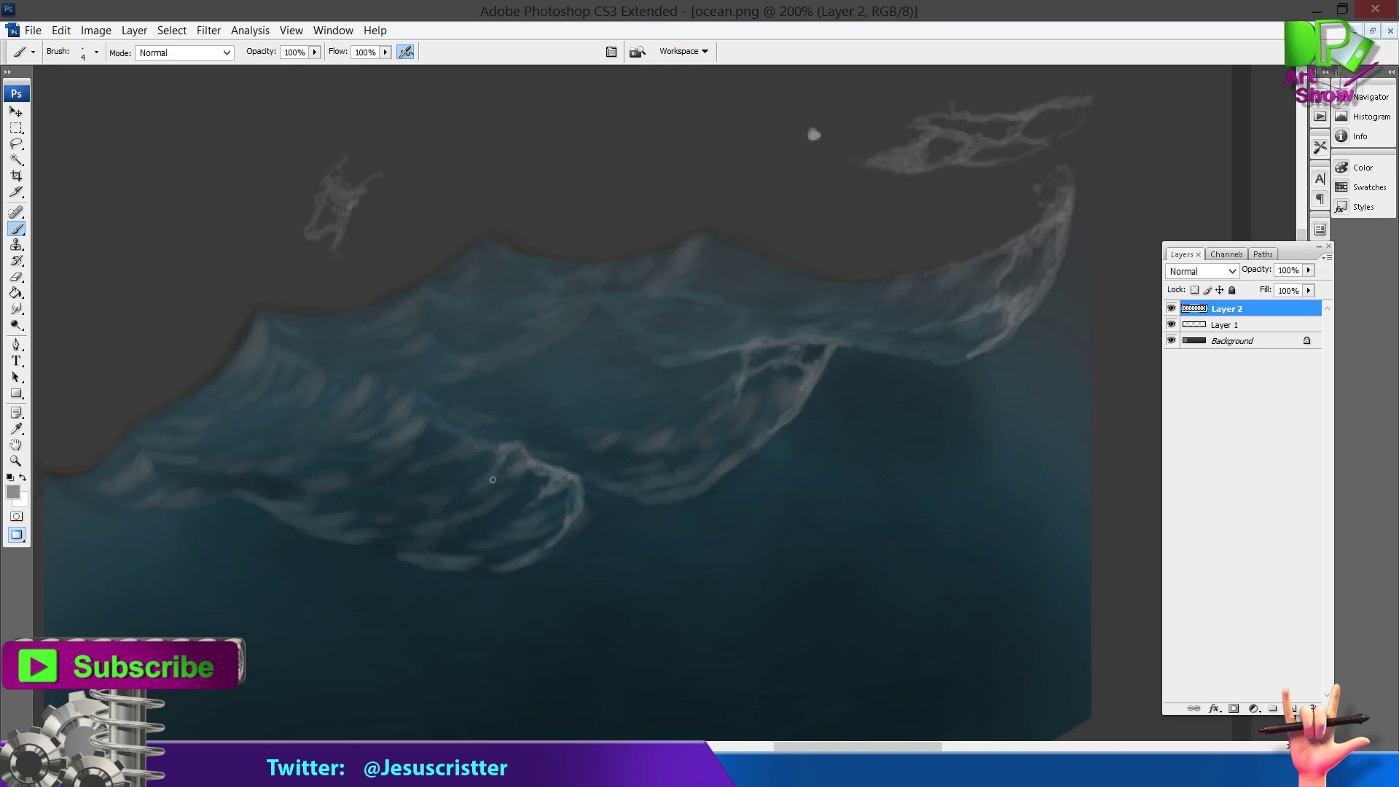
pyautogui.moveTo(536, 463); pyautogui.dragTo(473, 489)
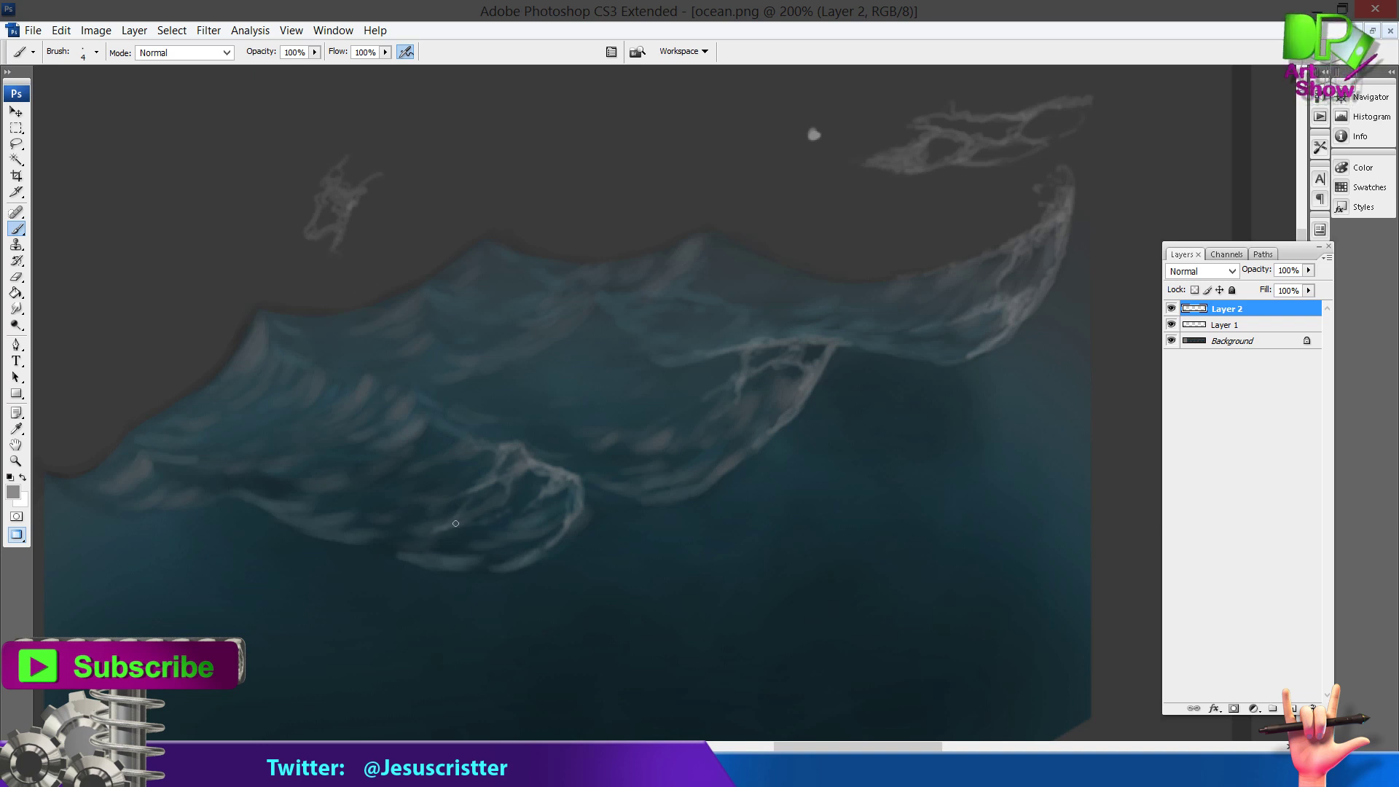
pyautogui.moveTo(456, 523); pyautogui.dragTo(503, 511)
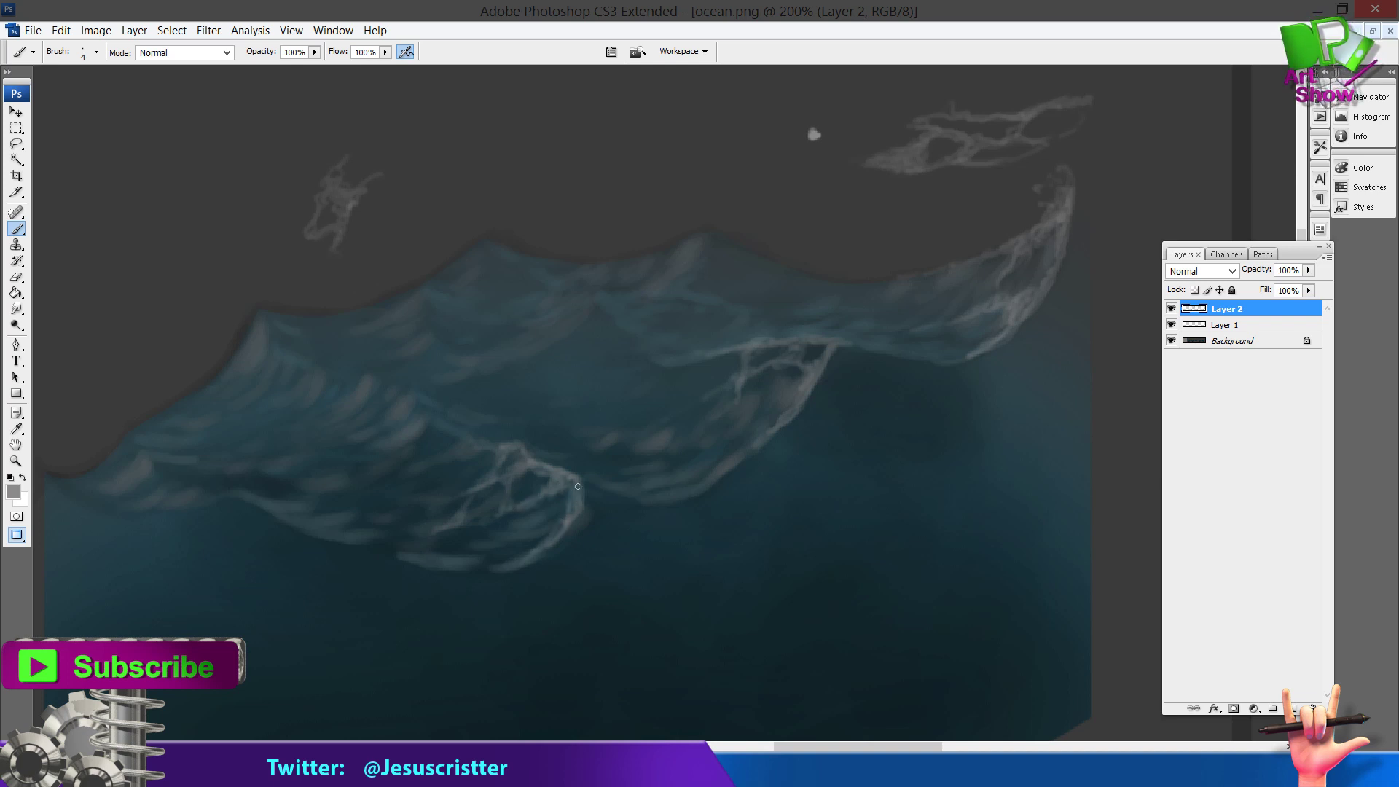
# Step: Switch the foreground colour to white and brighten the foam webs on the middle and right-hand waves
pyautogui.press('z')
pyautogui.keyDown('alt'); pyautogui.click(809, 305); pyautogui.keyUp('alt')
pyautogui.keyDown('alt'); pyautogui.click(810, 305); pyautogui.keyUp('alt')
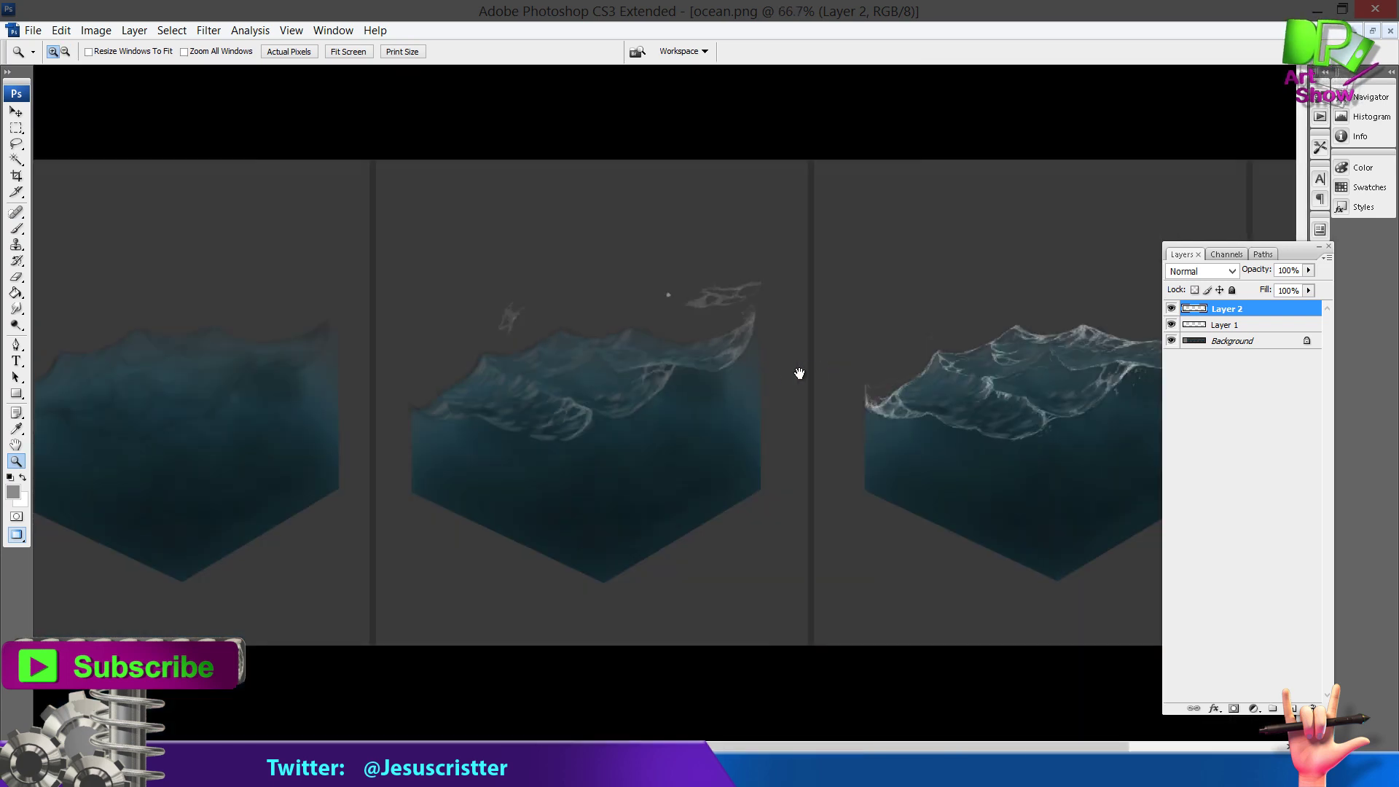
pyautogui.click(647, 408)
pyautogui.click(649, 408)
pyautogui.moveTo(677, 361); pyautogui.dragTo(699, 364)
pyautogui.press('b')
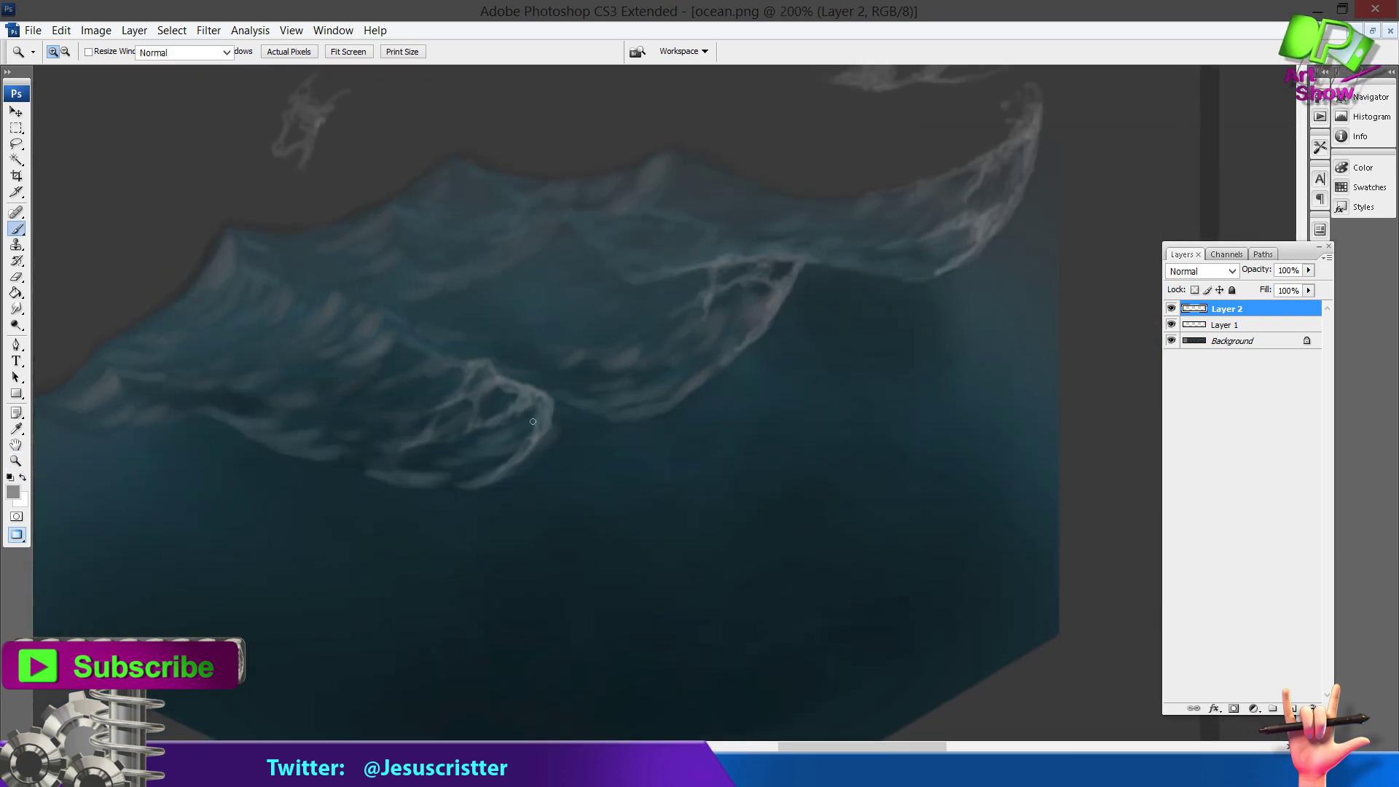
pyautogui.press('x')
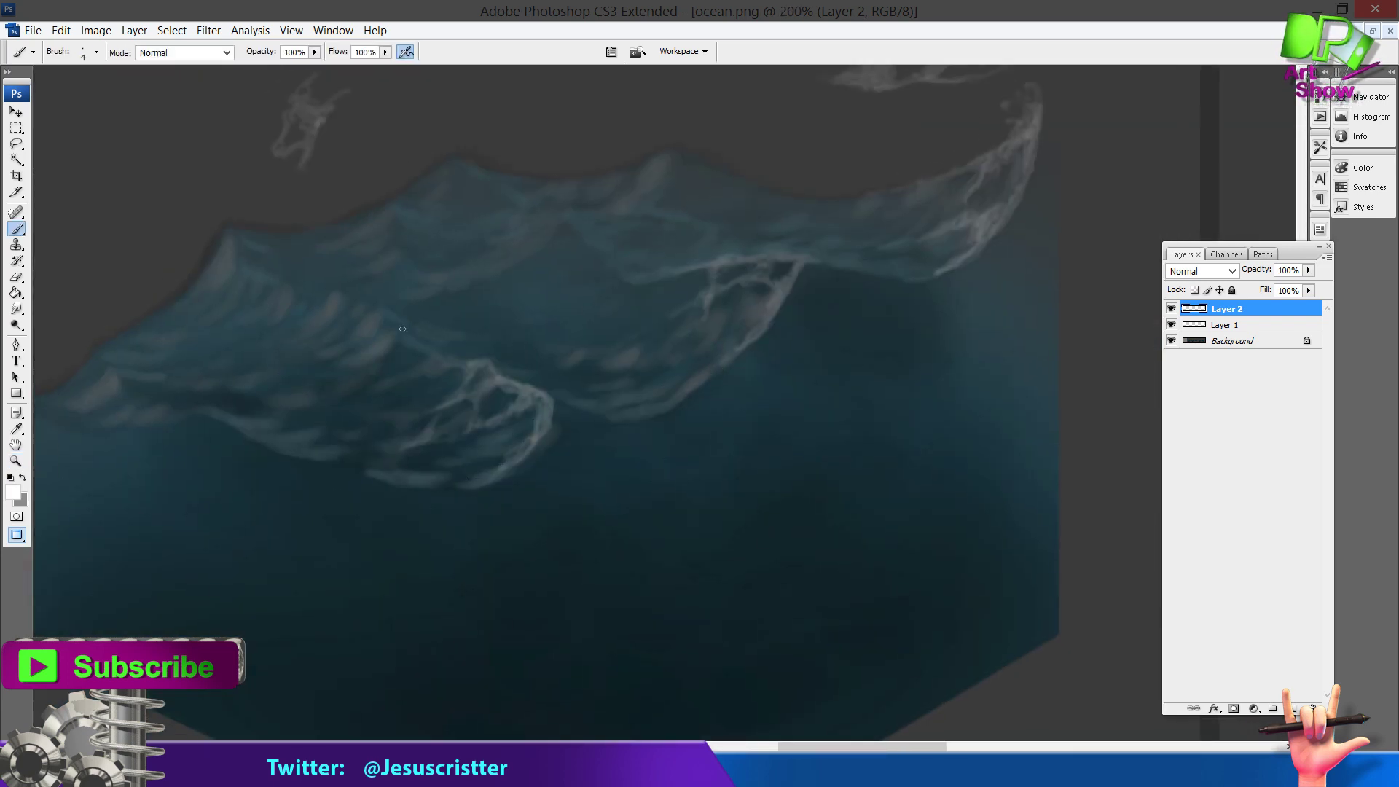
pyautogui.moveTo(771, 249)
pyautogui.mouseDown()
pyautogui.moveTo(731, 319)
pyautogui.moveTo(588, 343)
pyautogui.mouseUp()
pyautogui.moveTo(914, 201)
pyautogui.mouseDown()
pyautogui.moveTo(847, 228)
pyautogui.moveTo(848, 300)
pyautogui.moveTo(879, 277)
pyautogui.moveTo(844, 308)
pyautogui.moveTo(888, 291)
pyautogui.moveTo(878, 305)
pyautogui.moveTo(905, 264)
pyautogui.moveTo(898, 238)
pyautogui.moveTo(877, 260)
pyautogui.moveTo(868, 251)
pyautogui.moveTo(904, 219)
pyautogui.moveTo(908, 230)
pyautogui.moveTo(917, 189)
pyautogui.moveTo(910, 266)
pyautogui.moveTo(846, 344)
pyautogui.mouseUp()
pyautogui.moveTo(879, 297); pyautogui.dragTo(909, 234)
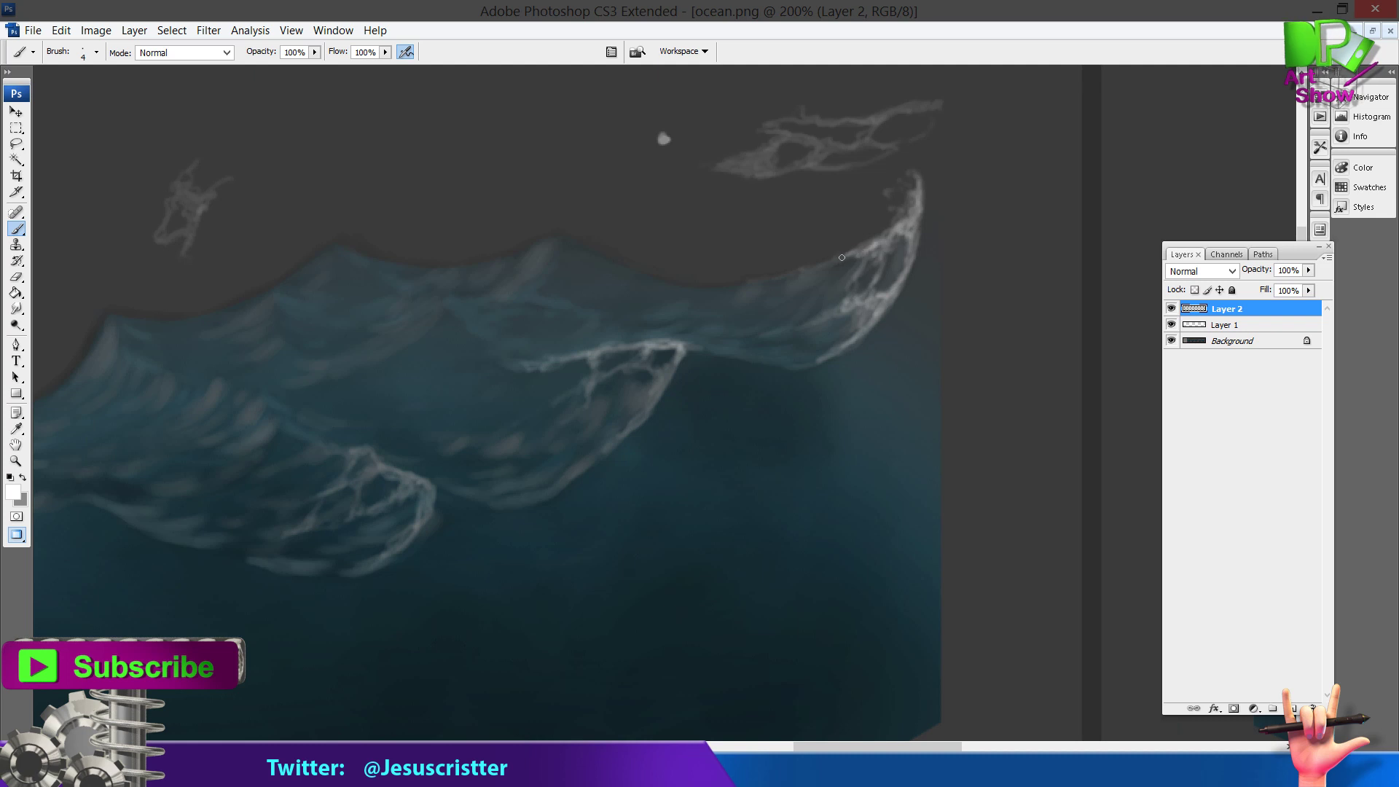
# Step: Compare the cube with the finished foam version and add a thin foam stroke along the back-right peak's slope
pyautogui.press('z')
pyautogui.click(882, 242)
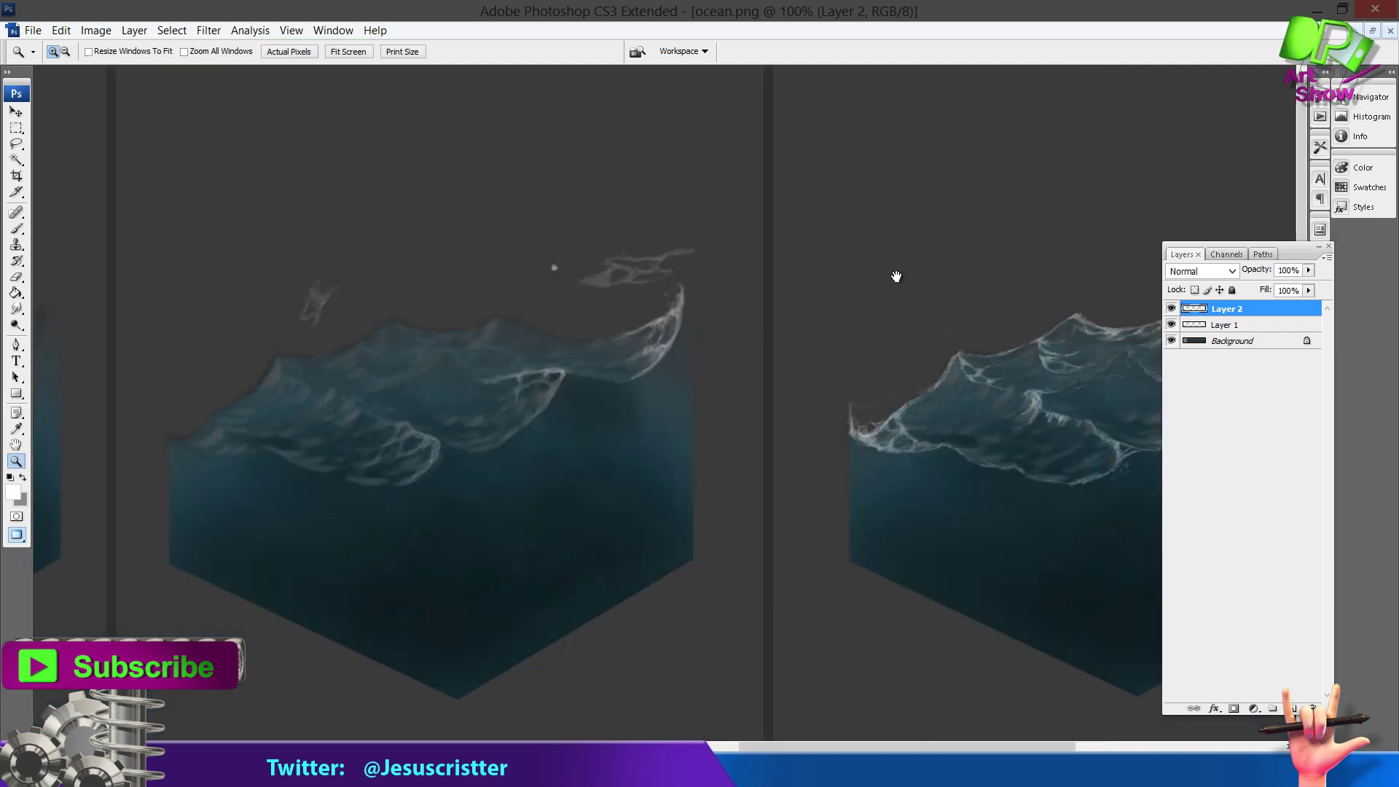
pyautogui.moveTo(1123, 245); pyautogui.dragTo(797, 253)
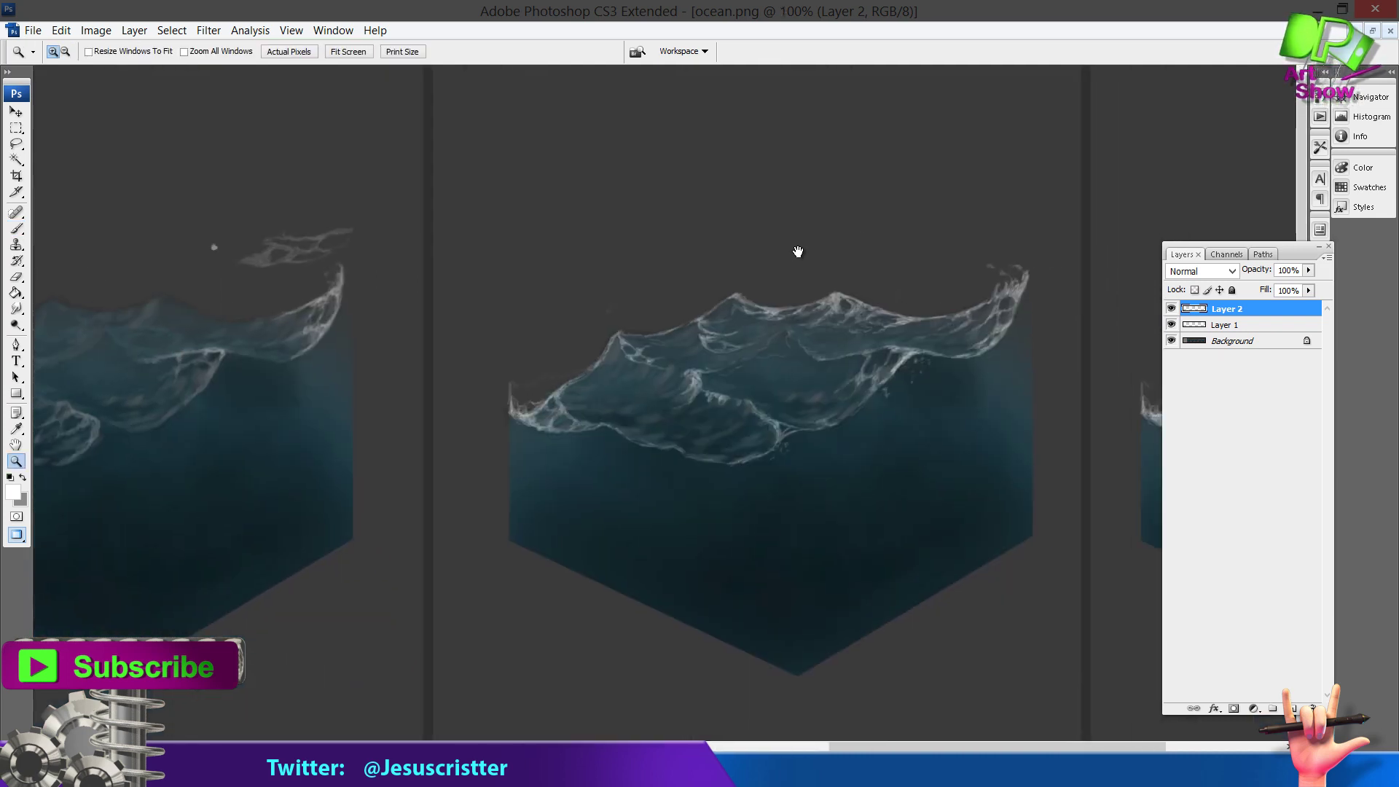
pyautogui.moveTo(436, 314); pyautogui.dragTo(785, 278)
pyautogui.click(719, 294)
pyautogui.press('b')
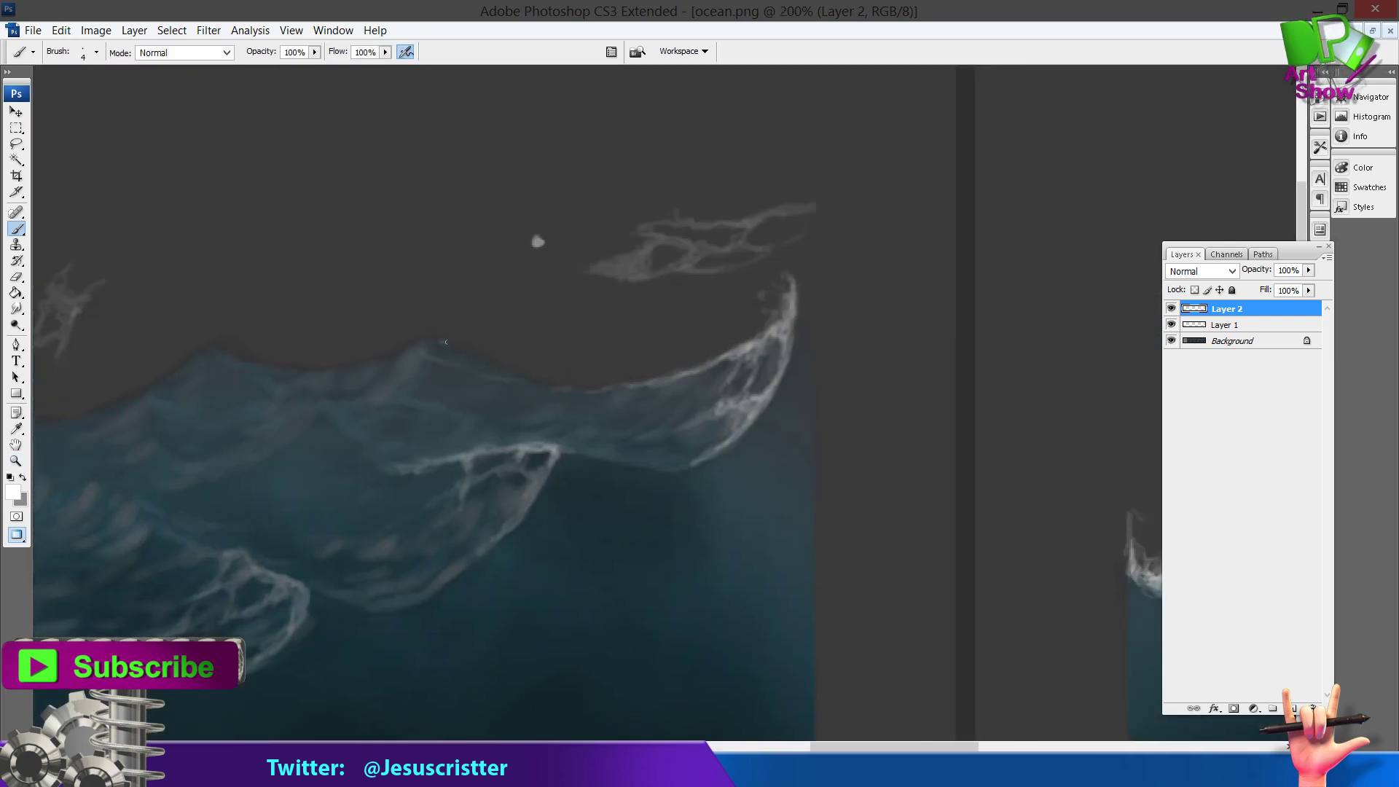
pyautogui.moveTo(446, 342); pyautogui.dragTo(525, 380)
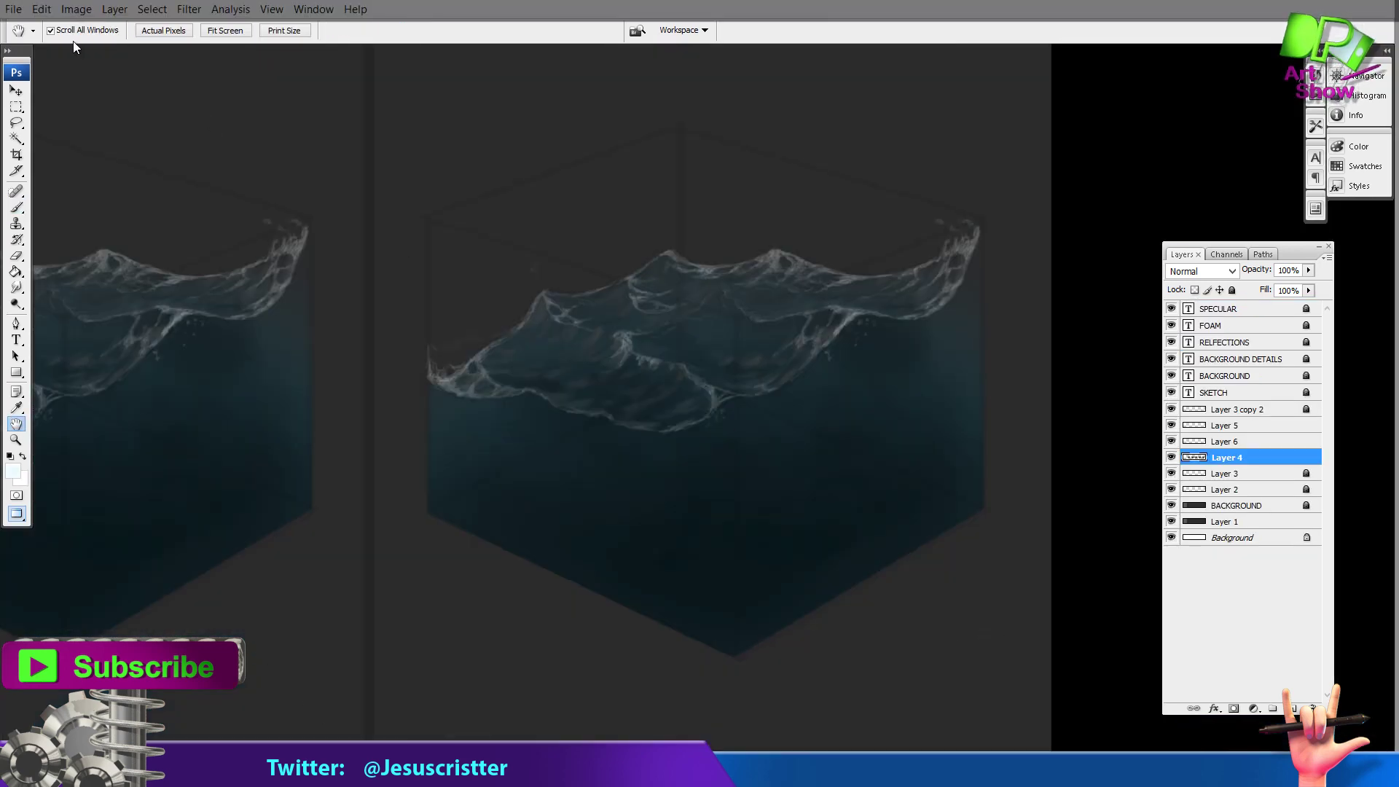
# Step: Paint a solid white light-source ball above the specular cube with a hard round brush reduced to 35 px
pyautogui.click(95, 31)
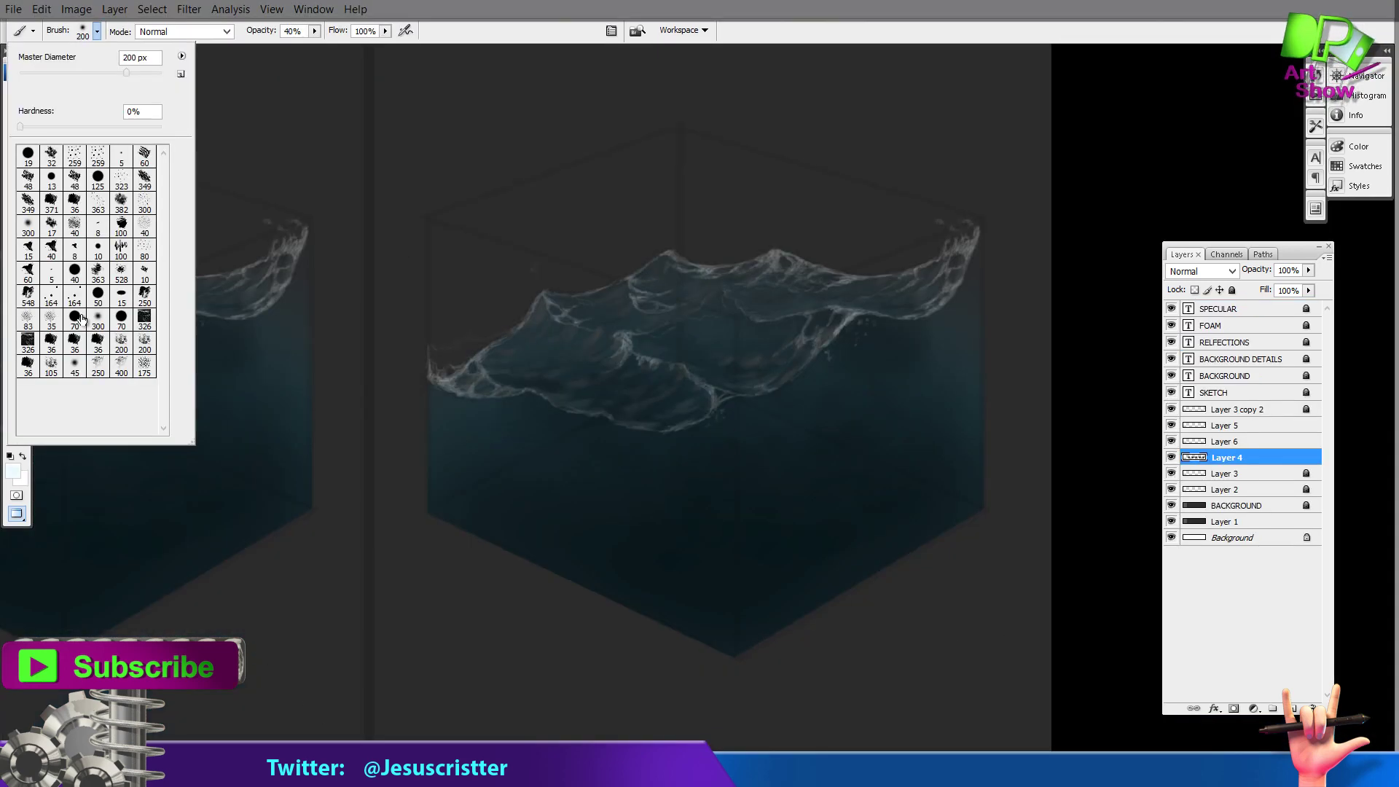
pyautogui.doubleClick(29, 153)
pyautogui.keyDown('ctrl'); pyautogui.click(700, 244); pyautogui.keyUp('ctrl')
pyautogui.press('[')
pyautogui.press('[')
pyautogui.press('[')
pyautogui.press('[')
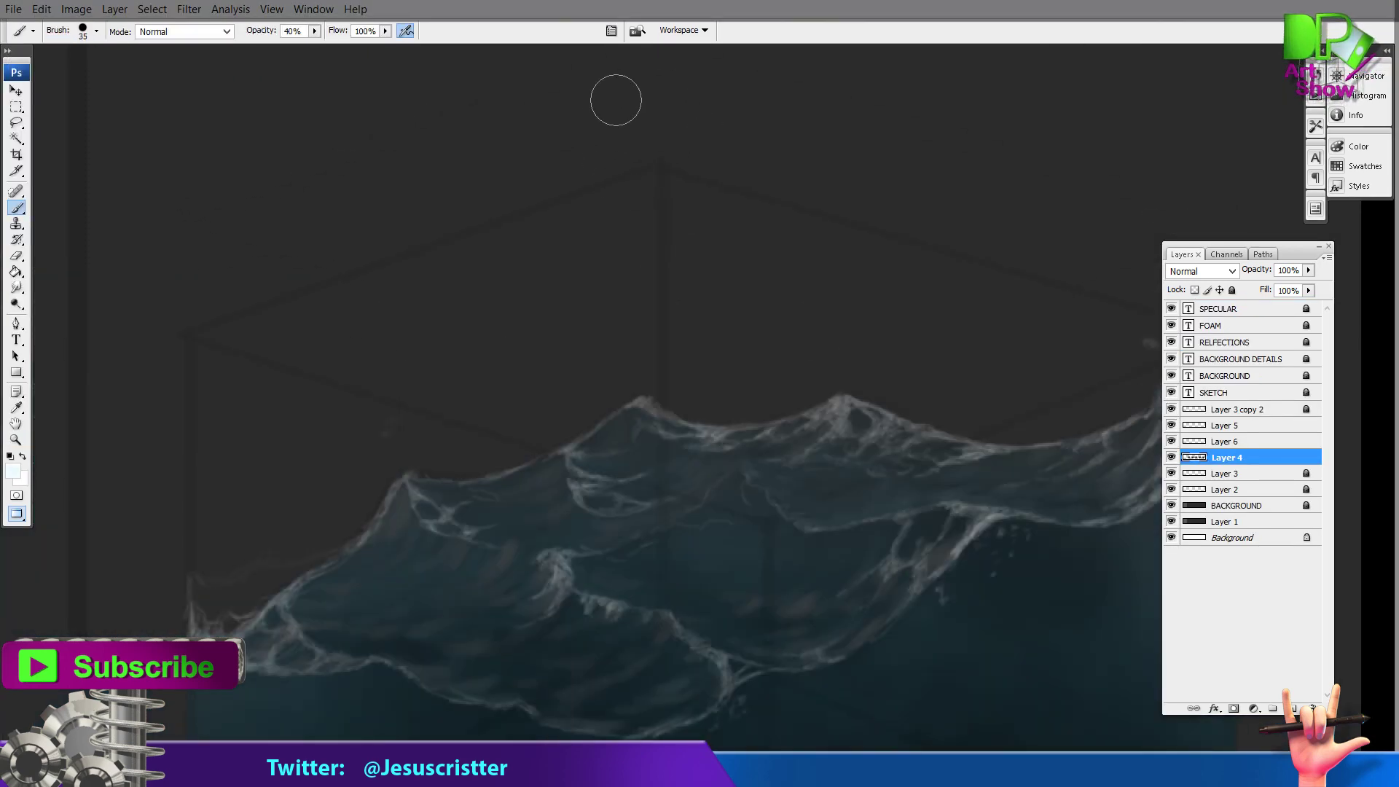
pyautogui.moveTo(644, 92); pyautogui.dragTo(656, 87)
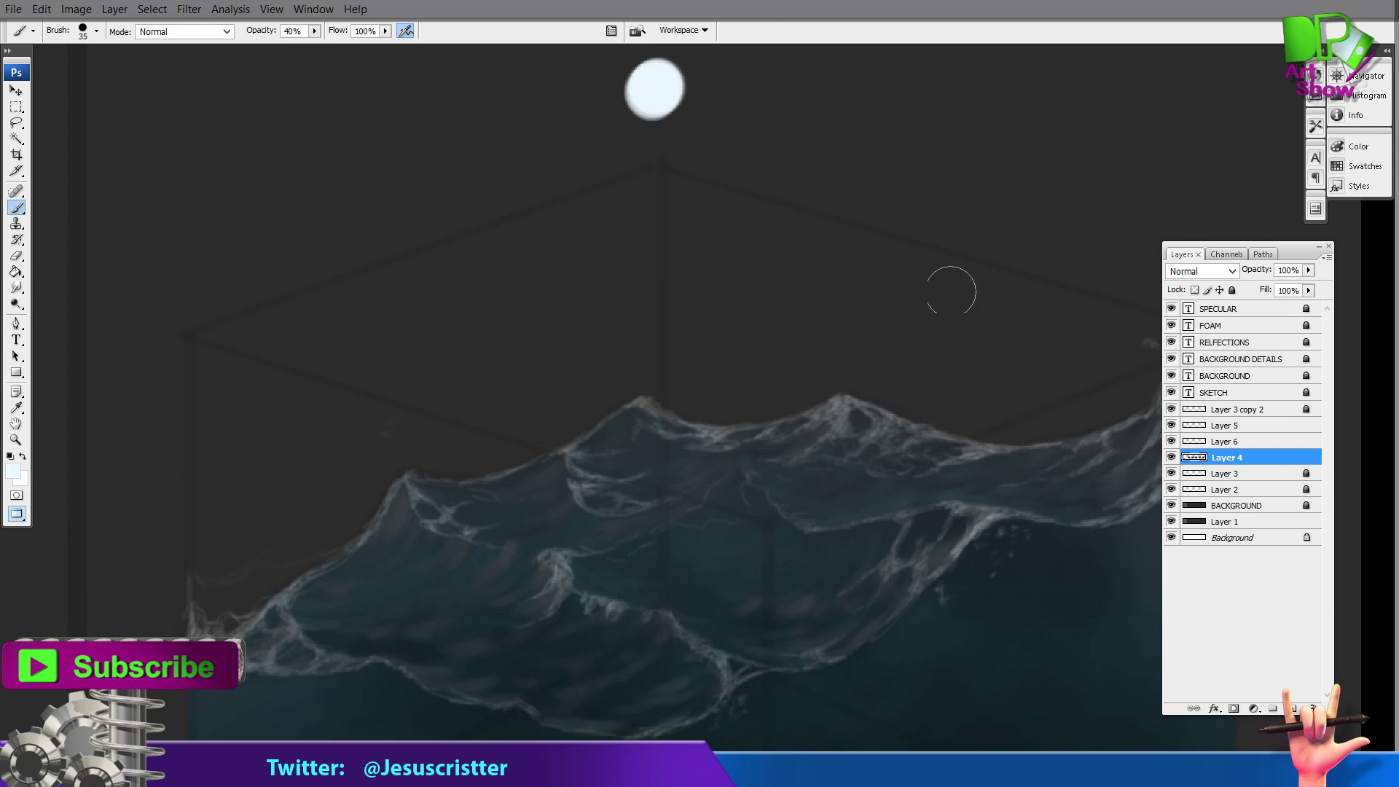
# Step: Add a new layer and paint short specular highlights below the back-left peak with a 4 px brush
pyautogui.hotkey('ctrl', 'shift', 'alt', 'n')
pyautogui.press('[')
pyautogui.press('[')
pyautogui.press('[')
pyautogui.press('[')
pyautogui.press('[')
pyautogui.press('[')
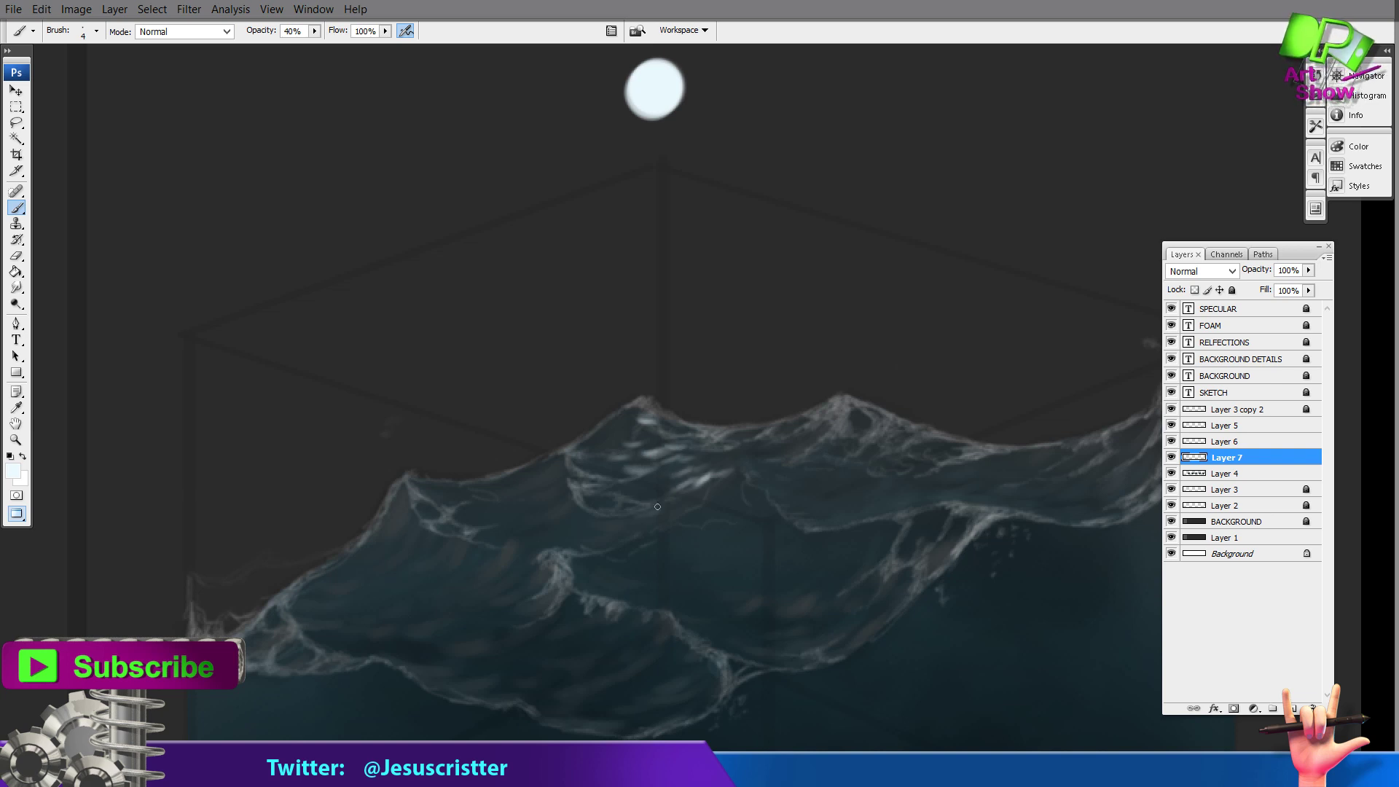
pyautogui.moveTo(652, 489); pyautogui.dragTo(675, 478)
pyautogui.keyDown('alt'); pyautogui.click(669, 430); pyautogui.keyUp('alt')
pyautogui.moveTo(629, 341); pyautogui.dragTo(933, 503)
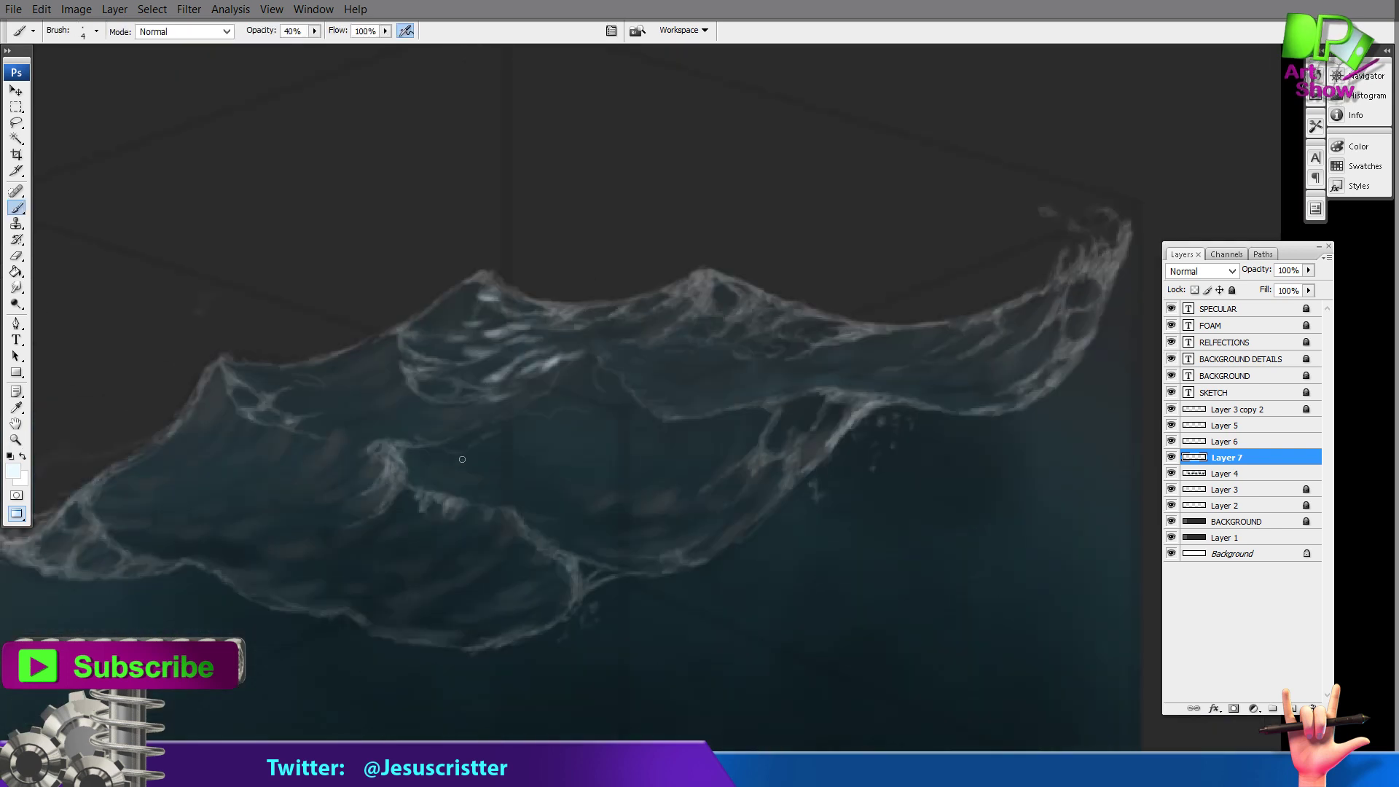
# Step: Paint specular highlights along the front wave's ridge and across the hollow of the middle wave
pyautogui.moveTo(435, 489)
pyautogui.mouseDown()
pyautogui.moveTo(464, 459)
pyautogui.moveTo(470, 494)
pyautogui.moveTo(599, 488)
pyautogui.moveTo(587, 522)
pyautogui.moveTo(627, 526)
pyautogui.moveTo(543, 478)
pyautogui.mouseUp()
pyautogui.press(']')
pyautogui.moveTo(588, 377)
pyautogui.mouseDown()
pyautogui.moveTo(572, 350)
pyautogui.moveTo(540, 344)
pyautogui.moveTo(560, 334)
pyautogui.mouseUp()
pyautogui.keyDown('alt'); pyautogui.click(605, 321); pyautogui.keyUp('alt')
pyautogui.keyDown('alt'); pyautogui.click(644, 316); pyautogui.keyUp('alt')
pyautogui.keyDown('alt'); pyautogui.click(649, 313); pyautogui.keyUp('alt')
pyautogui.keyDown('alt'); pyautogui.click(656, 312); pyautogui.keyUp('alt')
pyautogui.moveTo(753, 259)
pyautogui.mouseDown()
pyautogui.moveTo(547, 471)
pyautogui.moveTo(628, 470)
pyautogui.moveTo(600, 455)
pyautogui.moveTo(634, 452)
pyautogui.mouseUp()
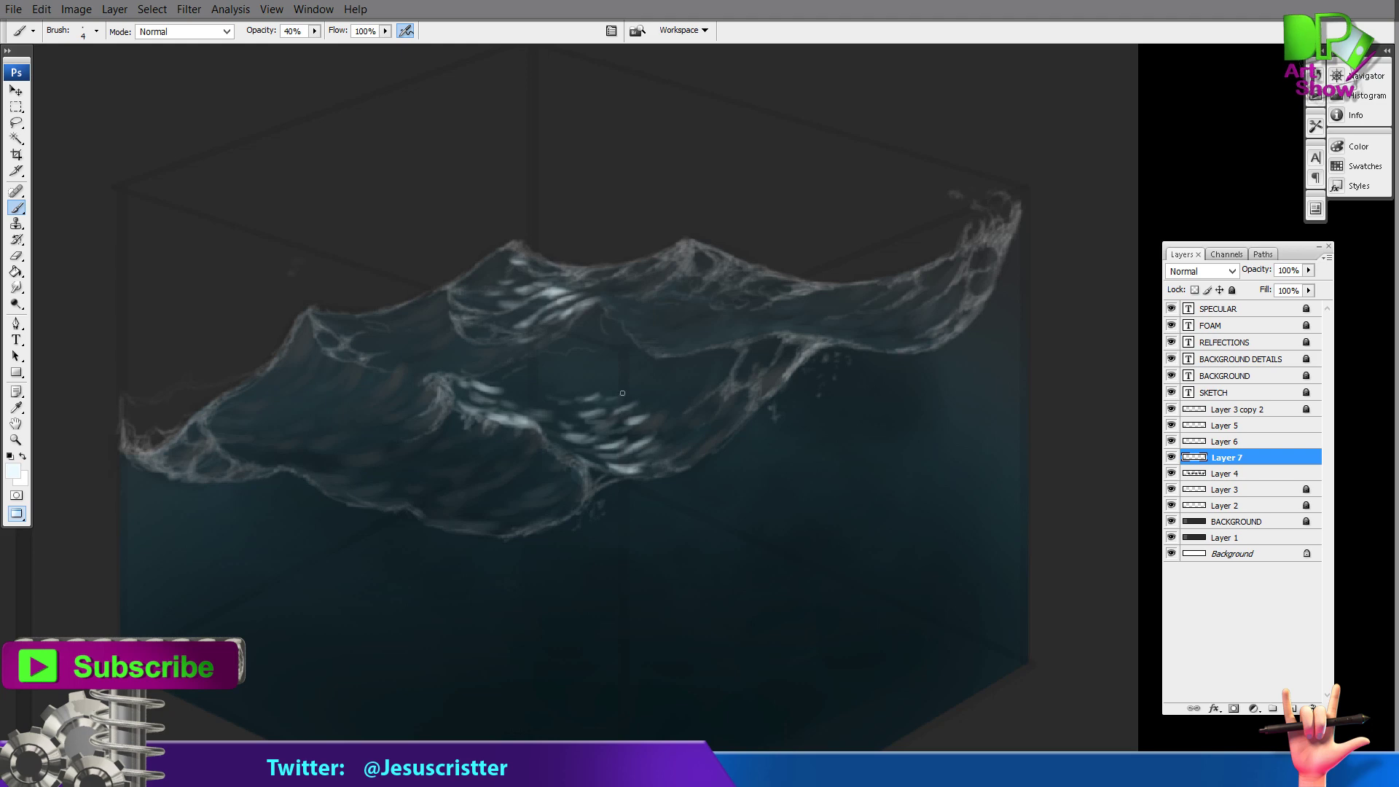
# Step: Smudge the highlights in the middle wave's hollow and below the back-left peak at 50% strength
pyautogui.press('r')
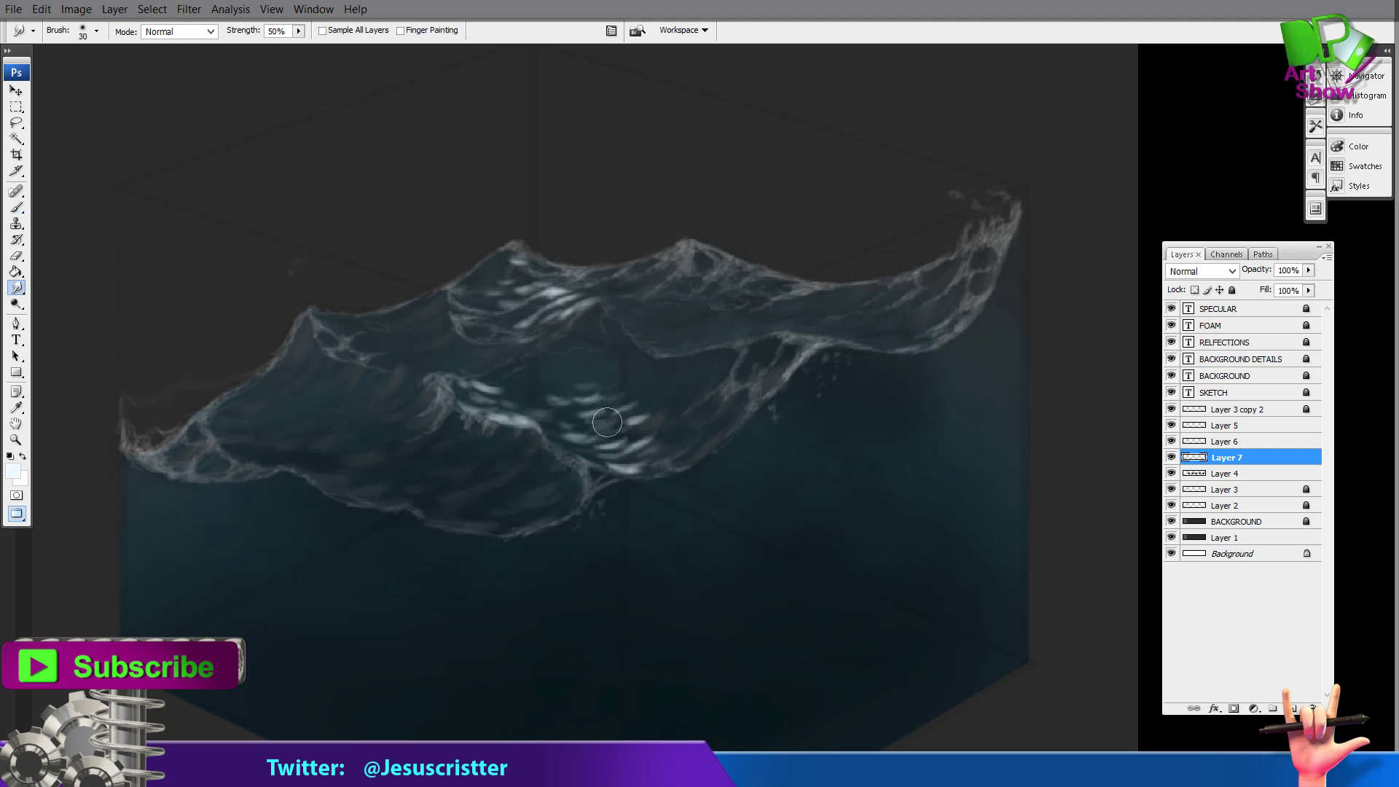
pyautogui.moveTo(603, 437); pyautogui.dragTo(639, 423)
pyautogui.moveTo(549, 300); pyautogui.dragTo(511, 281)
# Step: Paint additional short highlight dabs in the middle wave's hollow with the 4 px brush
pyautogui.keyDown('alt'); pyautogui.click(631, 301); pyautogui.keyUp('alt')
pyautogui.keyDown('ctrl'); pyautogui.click(653, 312); pyautogui.keyUp('ctrl')
pyautogui.keyDown('ctrl'); pyautogui.click(653, 312); pyautogui.keyUp('ctrl')
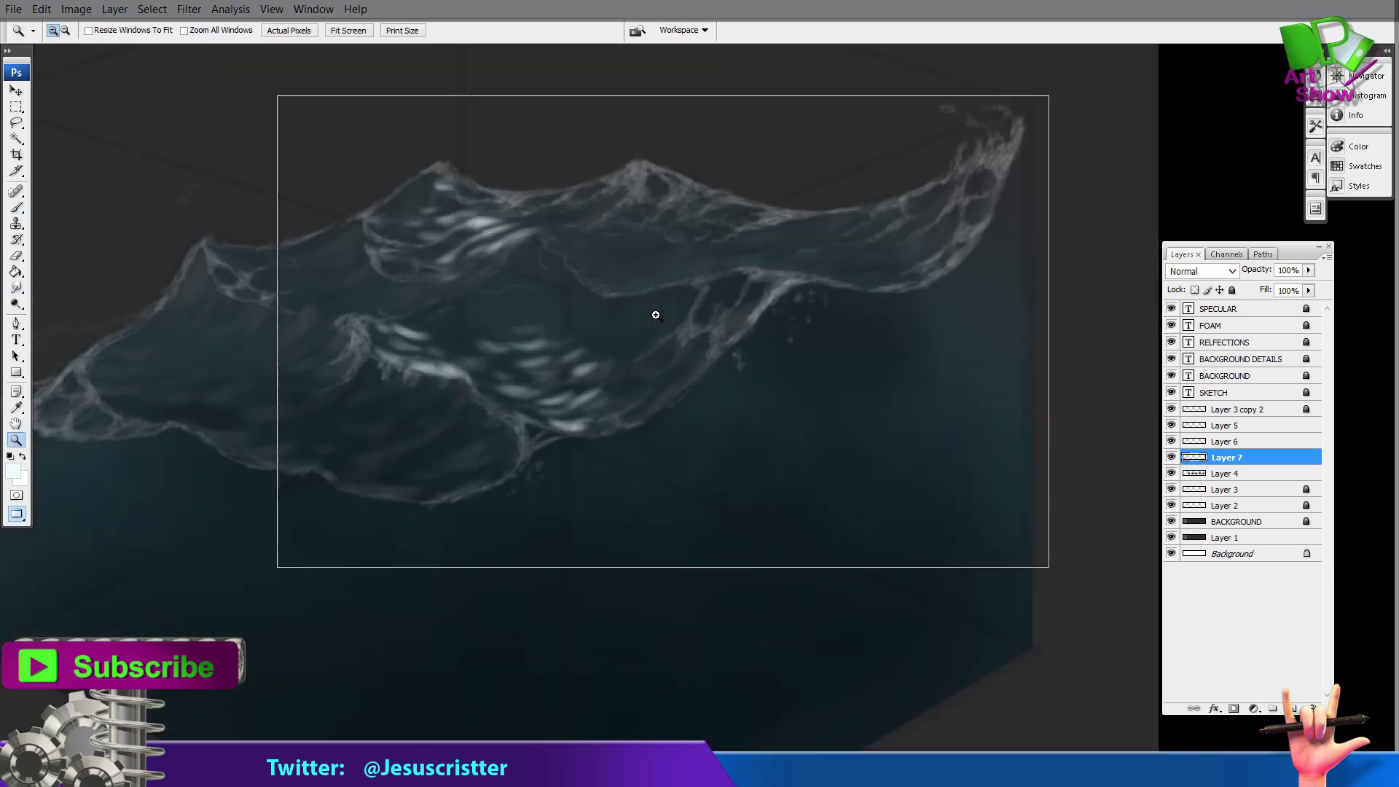
pyautogui.press('b')
pyautogui.moveTo(612, 376); pyautogui.dragTo(658, 363)
pyautogui.moveTo(633, 370)
pyautogui.mouseDown()
pyautogui.moveTo(665, 350)
pyautogui.moveTo(624, 355)
pyautogui.mouseUp()
pyautogui.moveTo(584, 361); pyautogui.dragTo(630, 349)
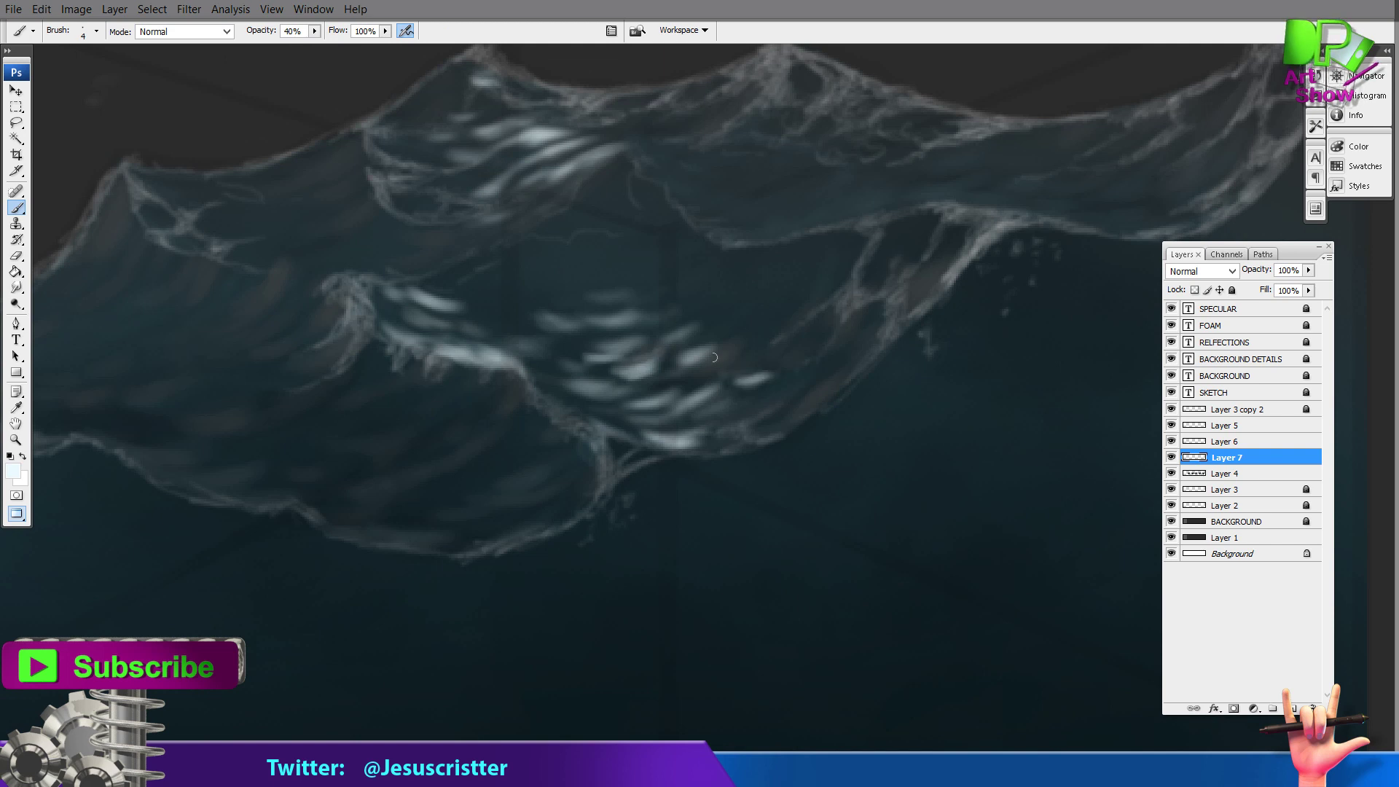
# Step: Extend the specular highlights over the back-left wave's face and along the front wave's upper ridge
pyautogui.scroll(2, 551, 245)
pyautogui.moveTo(552, 245)
pyautogui.mouseDown()
pyautogui.moveTo(583, 230)
pyautogui.moveTo(583, 182)
pyautogui.moveTo(538, 177)
pyautogui.moveTo(552, 157)
pyautogui.mouseUp()
pyautogui.moveTo(470, 142)
pyautogui.mouseDown()
pyautogui.moveTo(479, 174)
pyautogui.moveTo(441, 155)
pyautogui.mouseUp()
pyautogui.moveTo(627, 213)
pyautogui.mouseDown()
pyautogui.moveTo(568, 257)
pyautogui.moveTo(586, 249)
pyautogui.mouseUp()
pyautogui.moveTo(501, 312); pyautogui.dragTo(448, 327)
pyautogui.moveTo(384, 376); pyautogui.dragTo(417, 390)
pyautogui.moveTo(372, 359); pyautogui.dragTo(460, 413)
pyautogui.moveTo(488, 391)
pyautogui.mouseDown()
pyautogui.moveTo(508, 389)
pyautogui.moveTo(462, 368)
pyautogui.mouseUp()
# Step: Paint specular highlights on the middle wave's lip, inside the right-hand wave's curl and along the left ridge
pyautogui.moveTo(734, 372)
pyautogui.mouseDown()
pyautogui.moveTo(806, 362)
pyautogui.moveTo(790, 330)
pyautogui.mouseUp()
pyautogui.keyDown('ctrl'); pyautogui.keyDown('alt'); pyautogui.click(849, 303); pyautogui.keyUp('alt'); pyautogui.keyUp('ctrl')
pyautogui.keyDown('ctrl'); pyautogui.keyDown('alt'); pyautogui.click(850, 299); pyautogui.keyUp('alt'); pyautogui.keyUp('ctrl')
pyautogui.keyDown('ctrl'); pyautogui.keyDown('alt'); pyautogui.click(850, 288); pyautogui.keyUp('alt'); pyautogui.keyUp('ctrl')
pyautogui.keyDown('ctrl'); pyautogui.click(848, 276); pyautogui.keyUp('ctrl')
pyautogui.keyDown('ctrl'); pyautogui.click(846, 275); pyautogui.keyUp('ctrl')
pyautogui.moveTo(831, 263)
pyautogui.mouseDown()
pyautogui.moveTo(803, 270)
pyautogui.moveTo(822, 265)
pyautogui.mouseUp()
pyautogui.moveTo(817, 270)
pyautogui.mouseDown()
pyautogui.moveTo(856, 262)
pyautogui.moveTo(815, 264)
pyautogui.mouseUp()
pyautogui.moveTo(1020, 225)
pyautogui.mouseDown()
pyautogui.moveTo(927, 240)
pyautogui.moveTo(1019, 237)
pyautogui.mouseUp()
pyautogui.moveTo(1007, 245); pyautogui.dragTo(1037, 207)
pyautogui.moveTo(1035, 209)
pyautogui.mouseDown()
pyautogui.moveTo(1017, 228)
pyautogui.moveTo(1007, 193)
pyautogui.moveTo(982, 231)
pyautogui.mouseUp()
pyautogui.moveTo(372, 299)
pyautogui.mouseDown()
pyautogui.moveTo(461, 297)
pyautogui.moveTo(465, 309)
pyautogui.moveTo(454, 294)
pyautogui.moveTo(486, 300)
pyautogui.mouseUp()
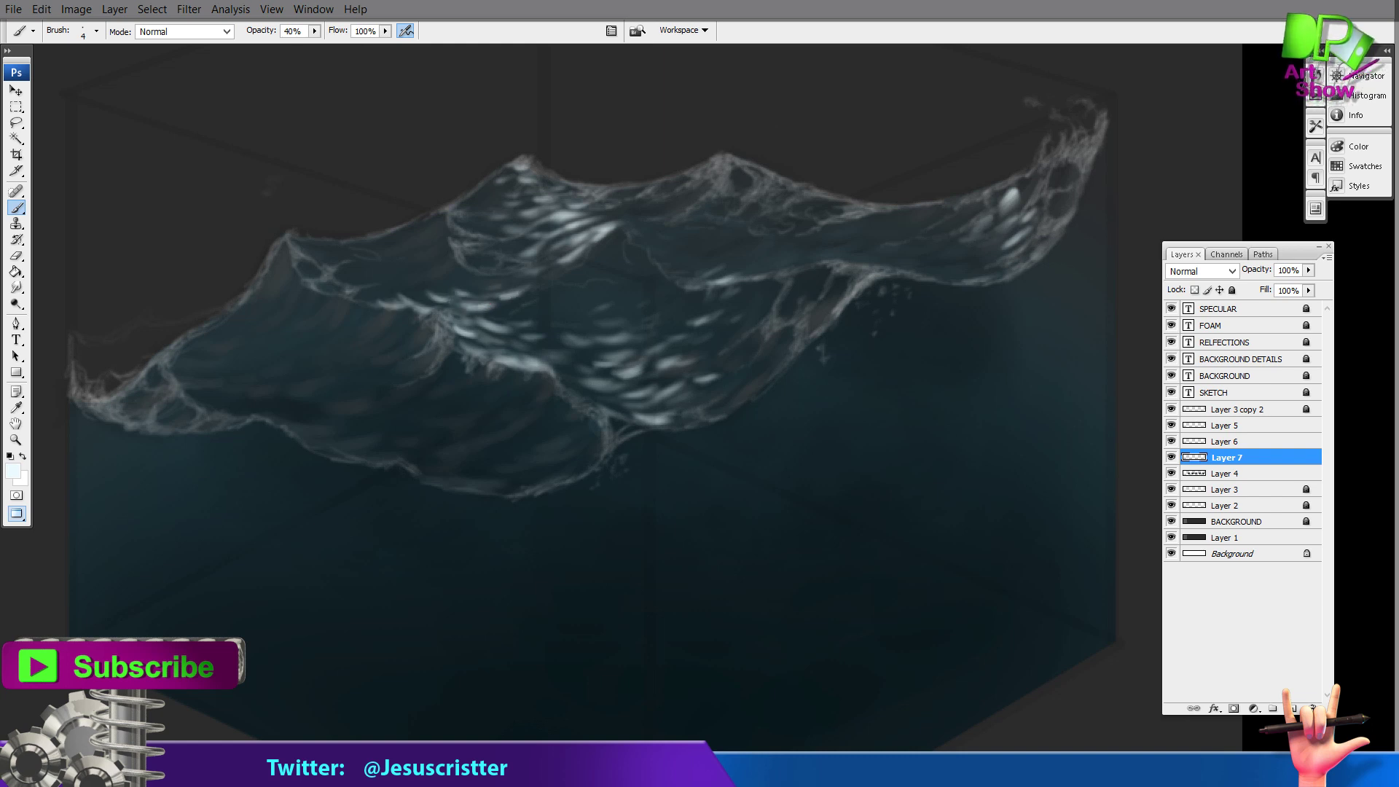
# Step: Reduce the highlight layer's opacity to 70% and add a new layer above it
pyautogui.hotkey('alt', 'space')
pyautogui.keyDown('alt'); pyautogui.click(558, 241); pyautogui.keyUp('alt')
pyautogui.keyDown('alt'); pyautogui.click(558, 248); pyautogui.keyUp('alt')
pyautogui.keyDown('alt'); pyautogui.click(565, 259); pyautogui.keyUp('alt')
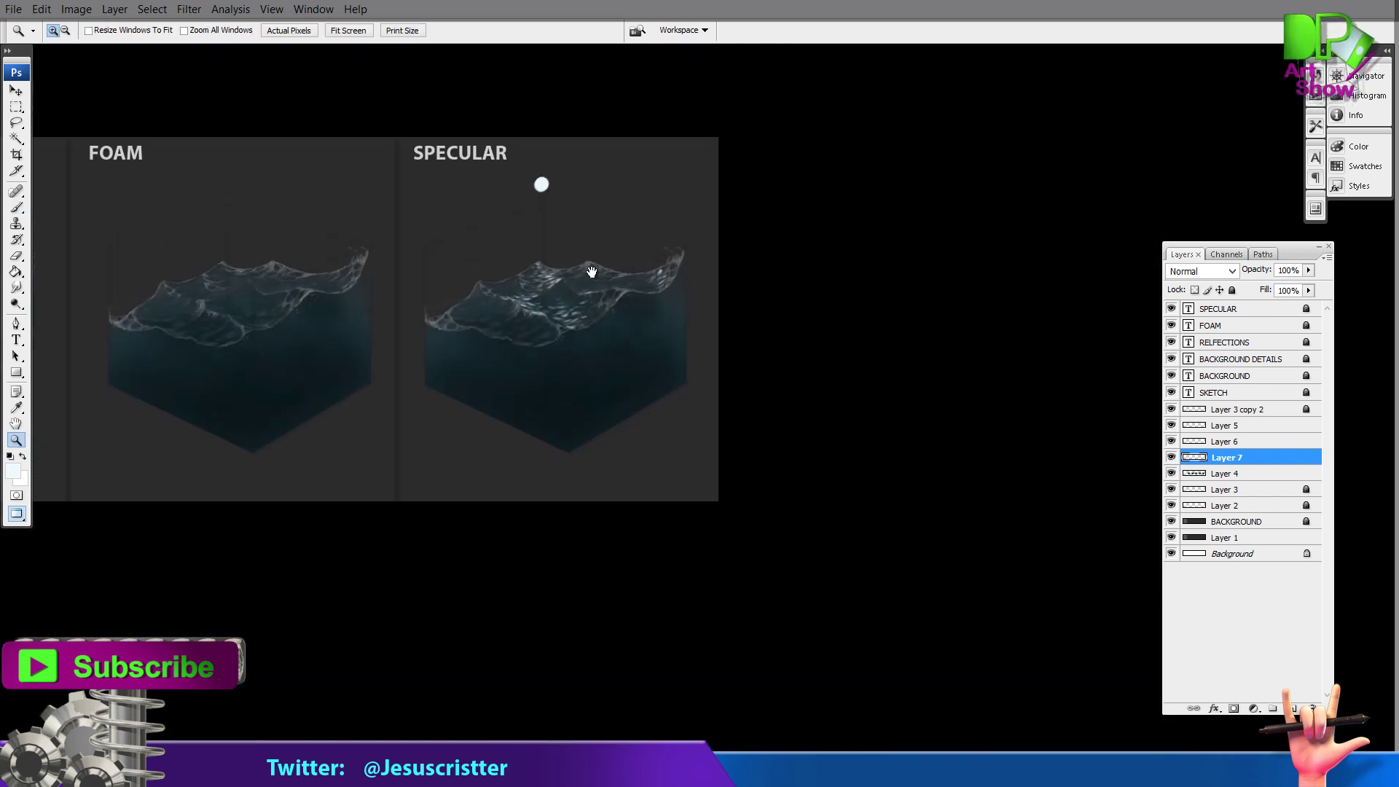
pyautogui.press('7')
pyautogui.hotkey('ctrl', 'shift', 'n')
pyautogui.press('Return')
# Step: Switch to white and paint brighter highlights on the back-left peak's tip and face with a 3 px brush
pyautogui.press('x')
pyautogui.moveTo(694, 212); pyautogui.dragTo(430, 435)
pyautogui.moveTo(705, 361); pyautogui.dragTo(676, 442)
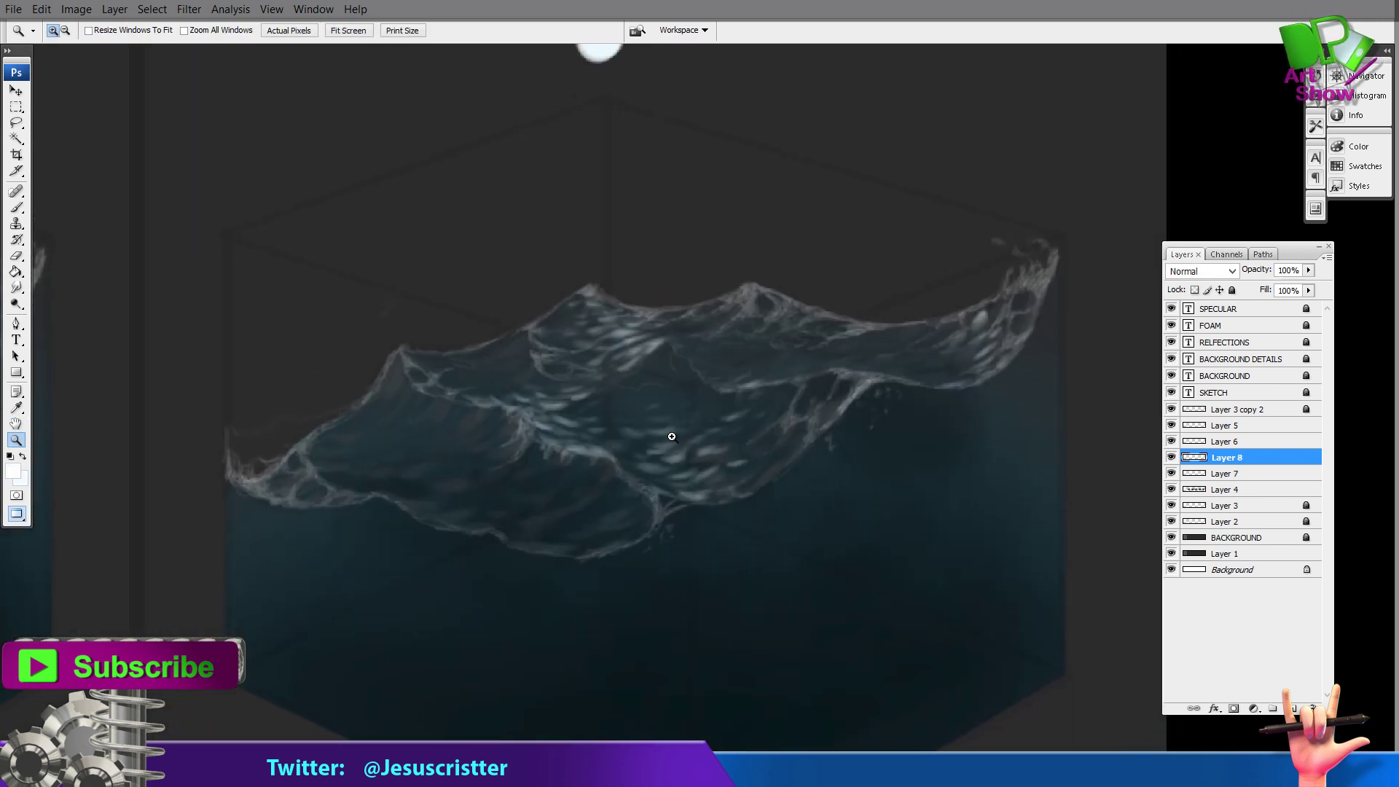
pyautogui.click(676, 398)
pyautogui.moveTo(649, 364); pyautogui.dragTo(731, 403)
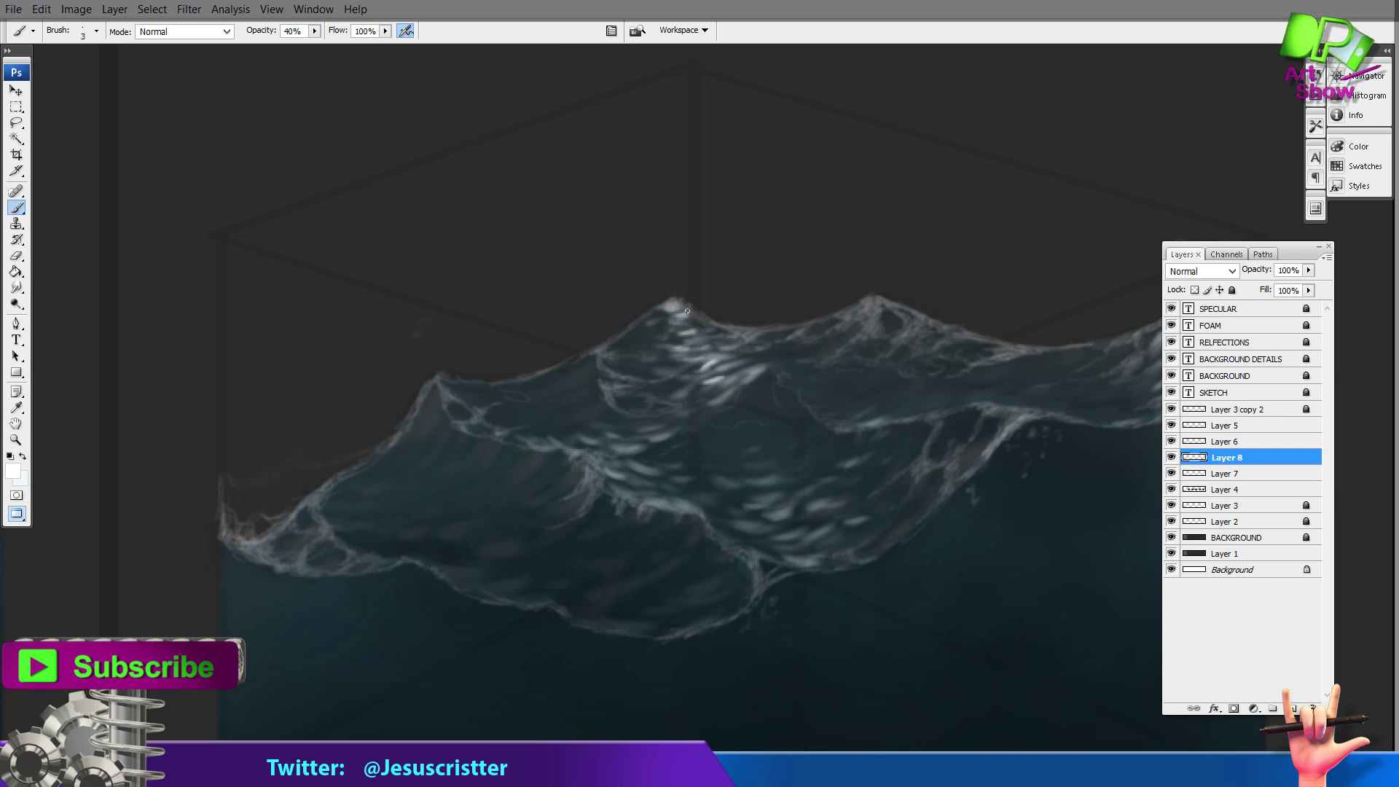
pyautogui.click(699, 377)
pyautogui.moveTo(693, 424)
pyautogui.mouseDown()
pyautogui.moveTo(636, 443)
pyautogui.moveTo(678, 428)
pyautogui.mouseUp()
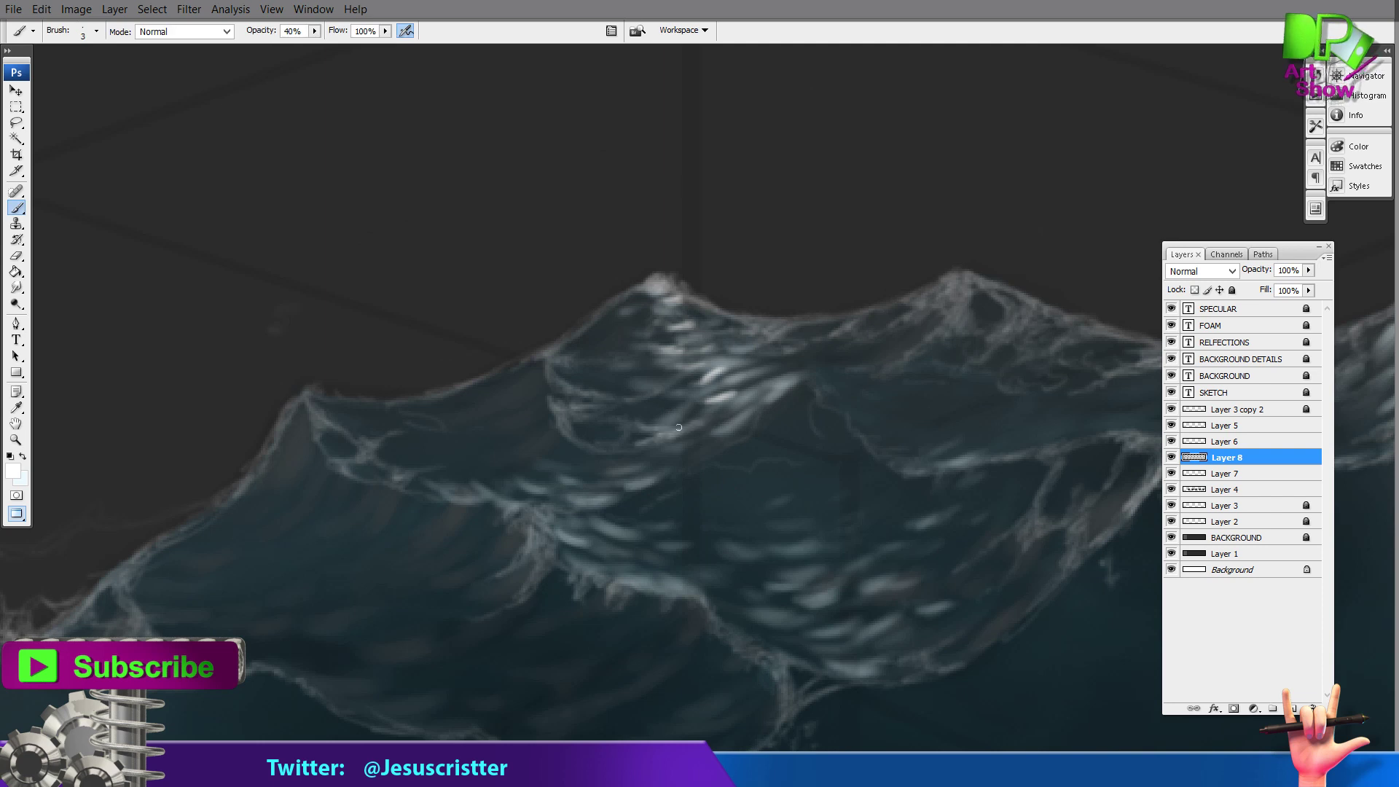
pyautogui.moveTo(793, 383)
pyautogui.mouseDown()
pyautogui.moveTo(678, 403)
pyautogui.moveTo(699, 390)
pyautogui.moveTo(651, 392)
pyautogui.moveTo(756, 379)
pyautogui.moveTo(760, 364)
pyautogui.moveTo(793, 381)
pyautogui.moveTo(738, 416)
pyautogui.moveTo(721, 441)
pyautogui.mouseUp()
# Step: Paint brighter white highlights on the front wave's ridge and in the middle wave's hollow with a 4 px brush
pyautogui.moveTo(693, 587)
pyautogui.mouseDown()
pyautogui.moveTo(710, 583)
pyautogui.moveTo(674, 556)
pyautogui.mouseUp()
pyautogui.press(']')
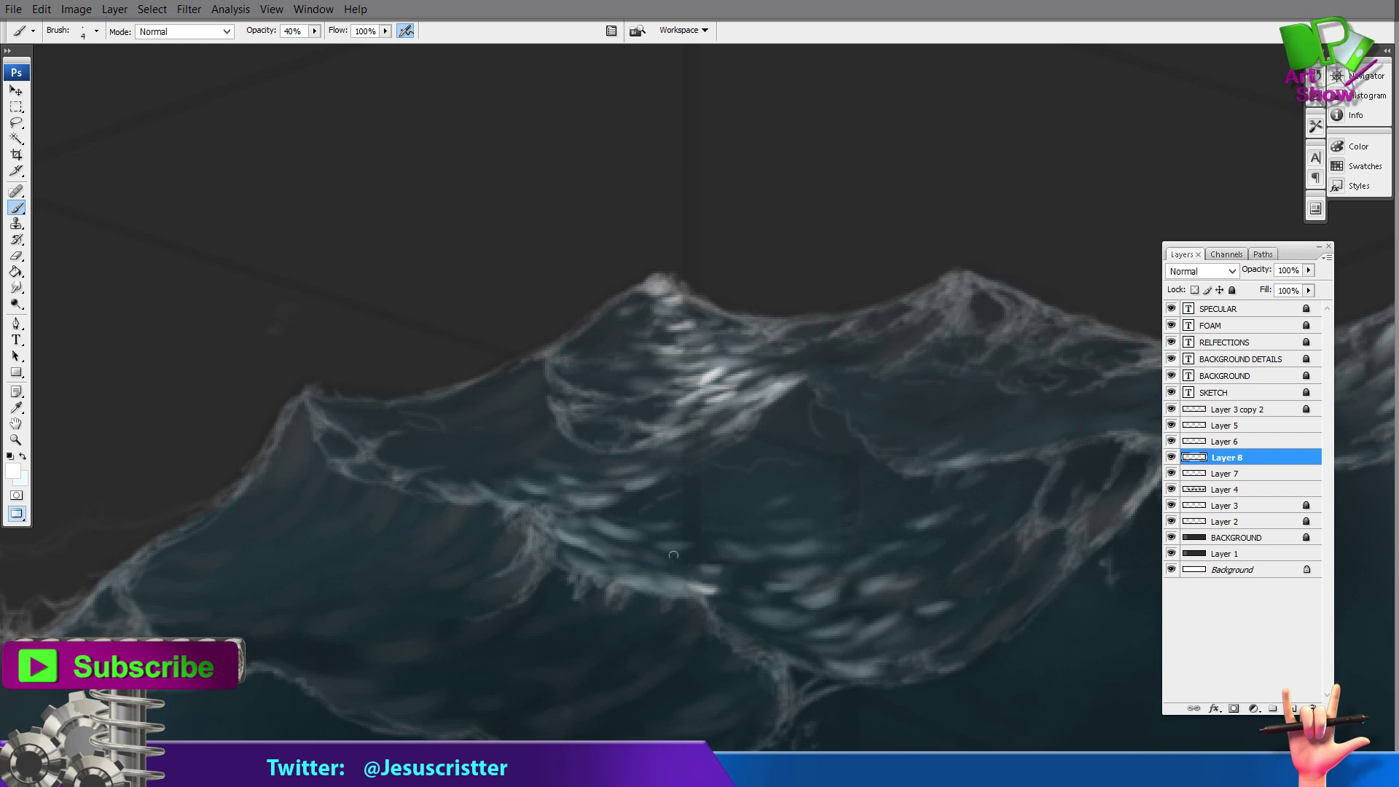
pyautogui.moveTo(716, 599)
pyautogui.mouseDown()
pyautogui.moveTo(754, 605)
pyautogui.moveTo(801, 579)
pyautogui.moveTo(801, 609)
pyautogui.moveTo(818, 583)
pyautogui.moveTo(848, 598)
pyautogui.moveTo(829, 575)
pyautogui.moveTo(850, 654)
pyautogui.moveTo(868, 611)
pyautogui.mouseUp()
pyautogui.moveTo(841, 626); pyautogui.dragTo(817, 614)
pyautogui.moveTo(849, 661); pyautogui.dragTo(881, 648)
pyautogui.moveTo(815, 638); pyautogui.dragTo(839, 633)
pyautogui.moveTo(742, 632); pyautogui.dragTo(776, 650)
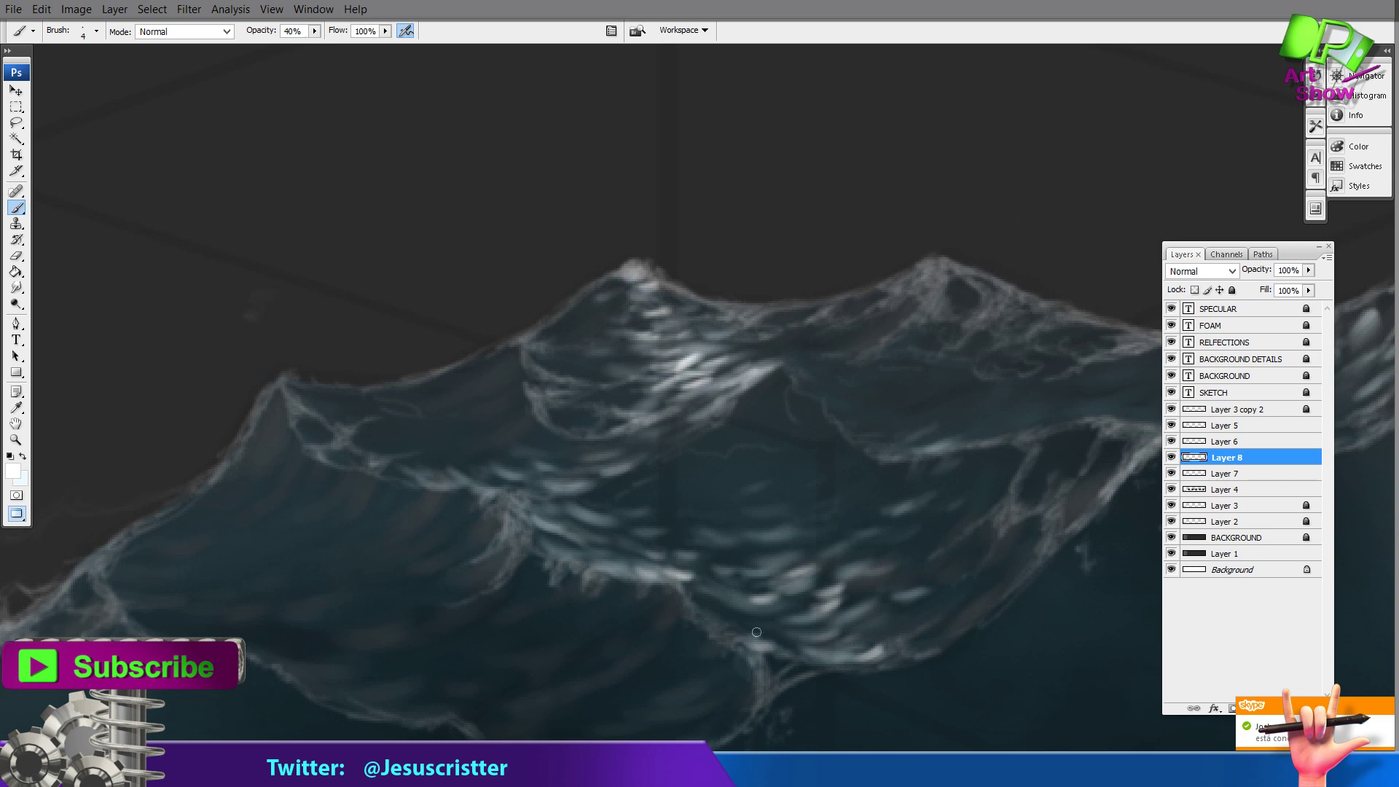
# Step: Check the highlights at different zoom levels and merge the bright highlight layer into the highlight layer below
pyautogui.press('z')
pyautogui.keyDown('alt'); pyautogui.click(816, 476); pyautogui.keyUp('alt')
pyautogui.keyDown('alt'); pyautogui.click(817, 476); pyautogui.keyUp('alt')
pyautogui.click(767, 440)
pyautogui.click(767, 440)
pyautogui.press('b')
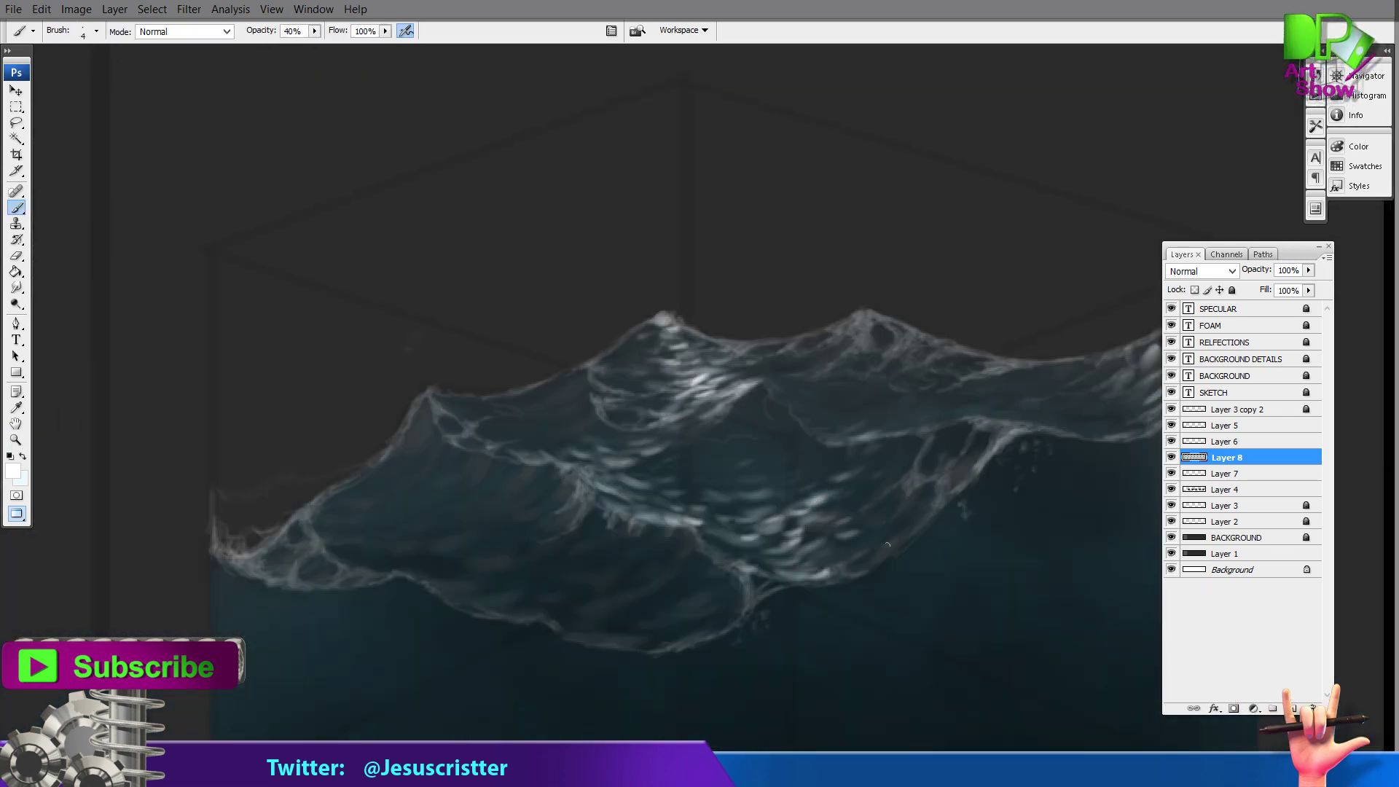
pyautogui.press('z')
pyautogui.keyDown('alt'); pyautogui.click(955, 440); pyautogui.keyUp('alt')
pyautogui.keyDown('alt'); pyautogui.click(956, 440); pyautogui.keyUp('alt')
pyautogui.hotkey('ctrl', 'e')
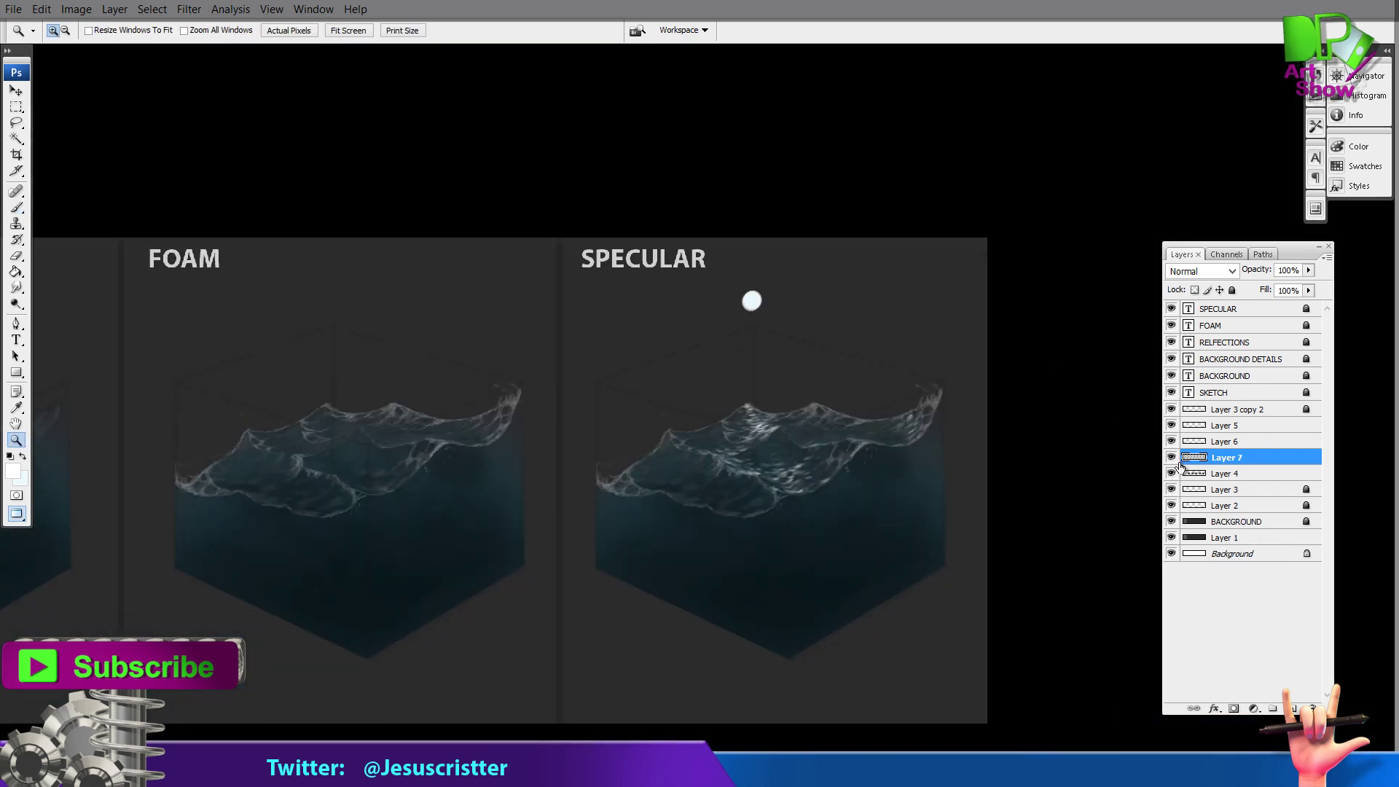
# Step: Lock the merged highlight layer and dodge the water under the highlights on Layer 4, undoing one stroke
pyautogui.click(1231, 290)
pyautogui.click(1228, 474)
pyautogui.press('o')
pyautogui.moveTo(765, 430)
pyautogui.mouseDown()
pyautogui.moveTo(820, 423)
pyautogui.moveTo(771, 428)
pyautogui.moveTo(767, 442)
pyautogui.moveTo(750, 421)
pyautogui.moveTo(760, 409)
pyautogui.moveTo(772, 492)
pyautogui.moveTo(784, 414)
pyautogui.moveTo(813, 419)
pyautogui.moveTo(707, 430)
pyautogui.moveTo(769, 474)
pyautogui.moveTo(764, 517)
pyautogui.mouseUp()
pyautogui.hotkey('ctrl', 'z')
pyautogui.press('[')
# Step: Examine the brightened specular cube beside the foam stage at several zoom levels
pyautogui.press('z')
pyautogui.keyDown('alt'); pyautogui.click(862, 413); pyautogui.keyUp('alt')
pyautogui.keyDown('alt'); pyautogui.click(863, 412); pyautogui.keyUp('alt')
pyautogui.moveTo(1137, 410)
pyautogui.mouseDown()
pyautogui.moveTo(865, 401)
pyautogui.moveTo(920, 379)
pyautogui.moveTo(856, 347)
pyautogui.mouseUp()
pyautogui.click(911, 377)
pyautogui.click(911, 377)
pyautogui.click(911, 379)
pyautogui.keyDown('alt'); pyautogui.click(874, 393); pyautogui.keyUp('alt')
pyautogui.keyDown('alt'); pyautogui.click(875, 394); pyautogui.keyUp('alt')
pyautogui.keyDown('alt'); pyautogui.click(874, 393); pyautogui.keyUp('alt')
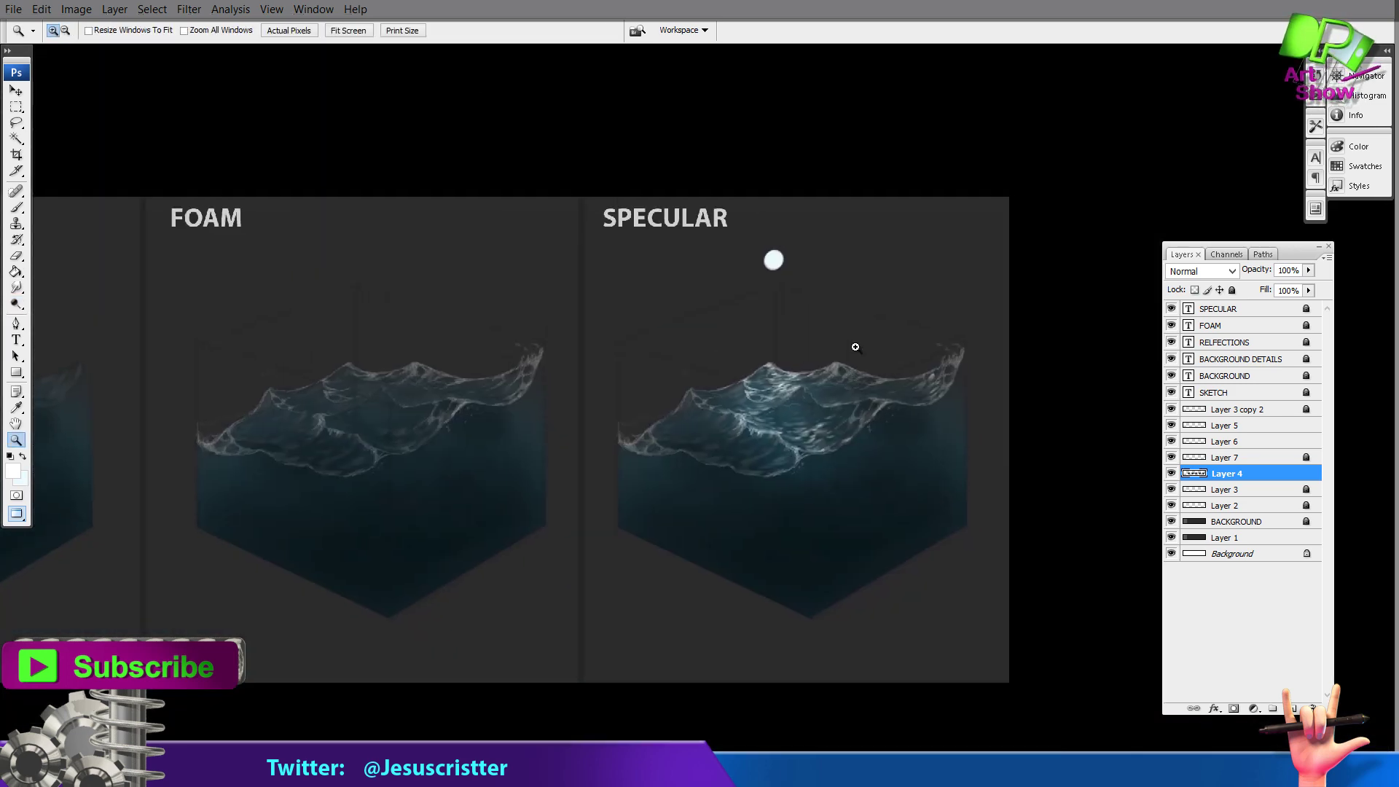
# Step: Unlock Layer 7 and start a Hue/Saturation adjustment on it with Colorize turned on
pyautogui.click(843, 397)
pyautogui.click(1196, 460)
pyautogui.click(1233, 290)
pyautogui.click(82, 10)
pyautogui.moveTo(108, 55)
pyautogui.click(240, 204)
pyautogui.click(1172, 284)
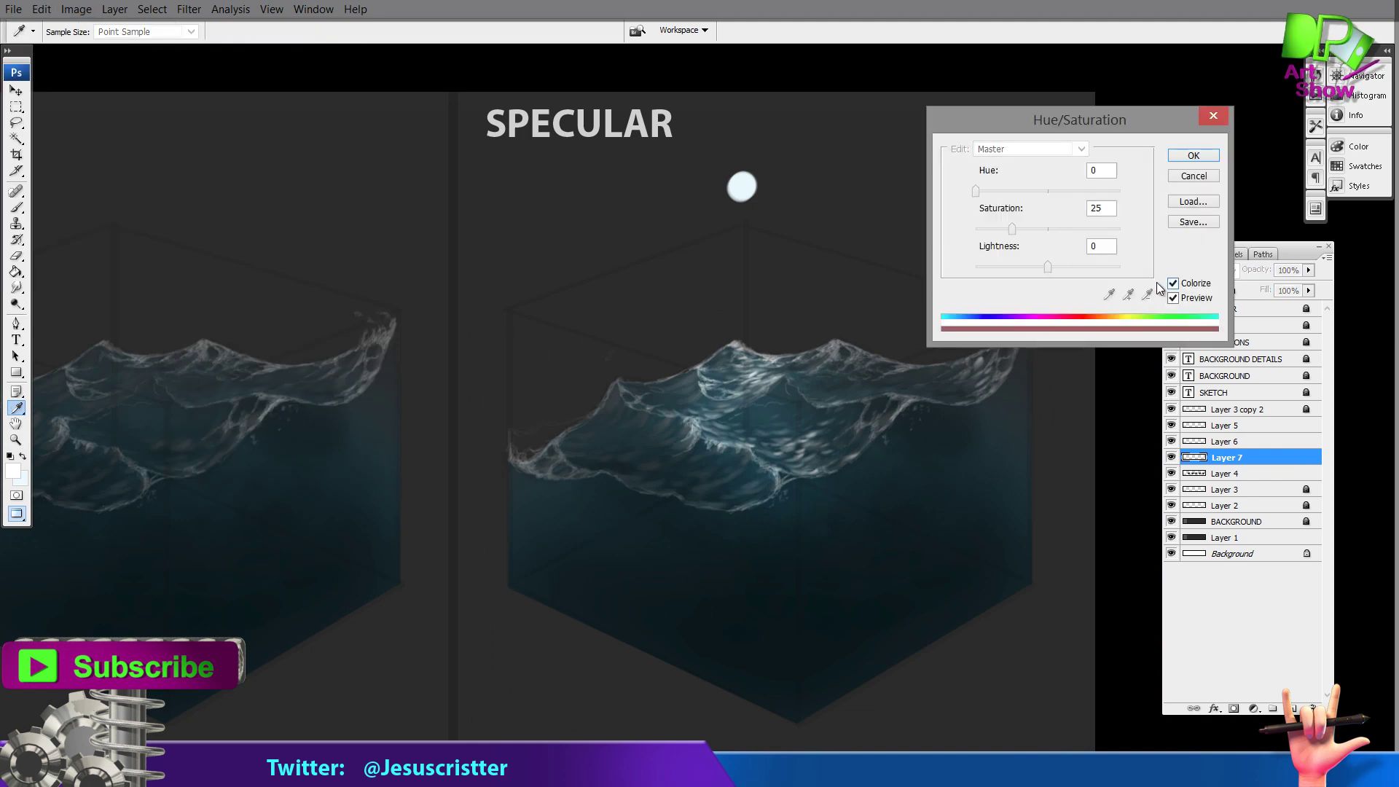
# Step: Tint the Layer 7 highlights warm orange with a hue around 29 and saturation 95, adjusting the lightness to suit
pyautogui.moveTo(1048, 267); pyautogui.dragTo(1114, 230)
pyautogui.moveTo(990, 191); pyautogui.dragTo(984, 191)
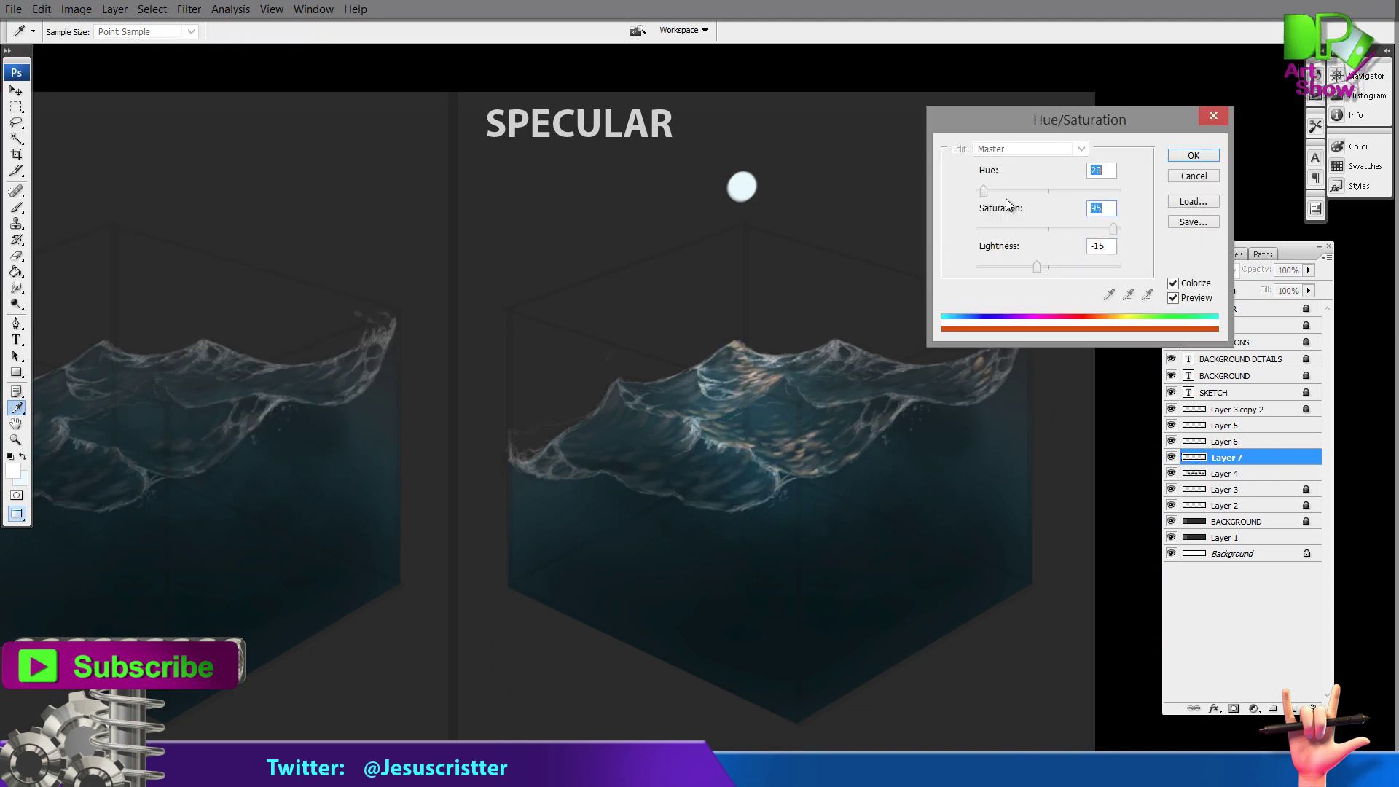
pyautogui.moveTo(1037, 267); pyautogui.dragTo(1038, 264)
pyautogui.moveTo(984, 191); pyautogui.dragTo(987, 195)
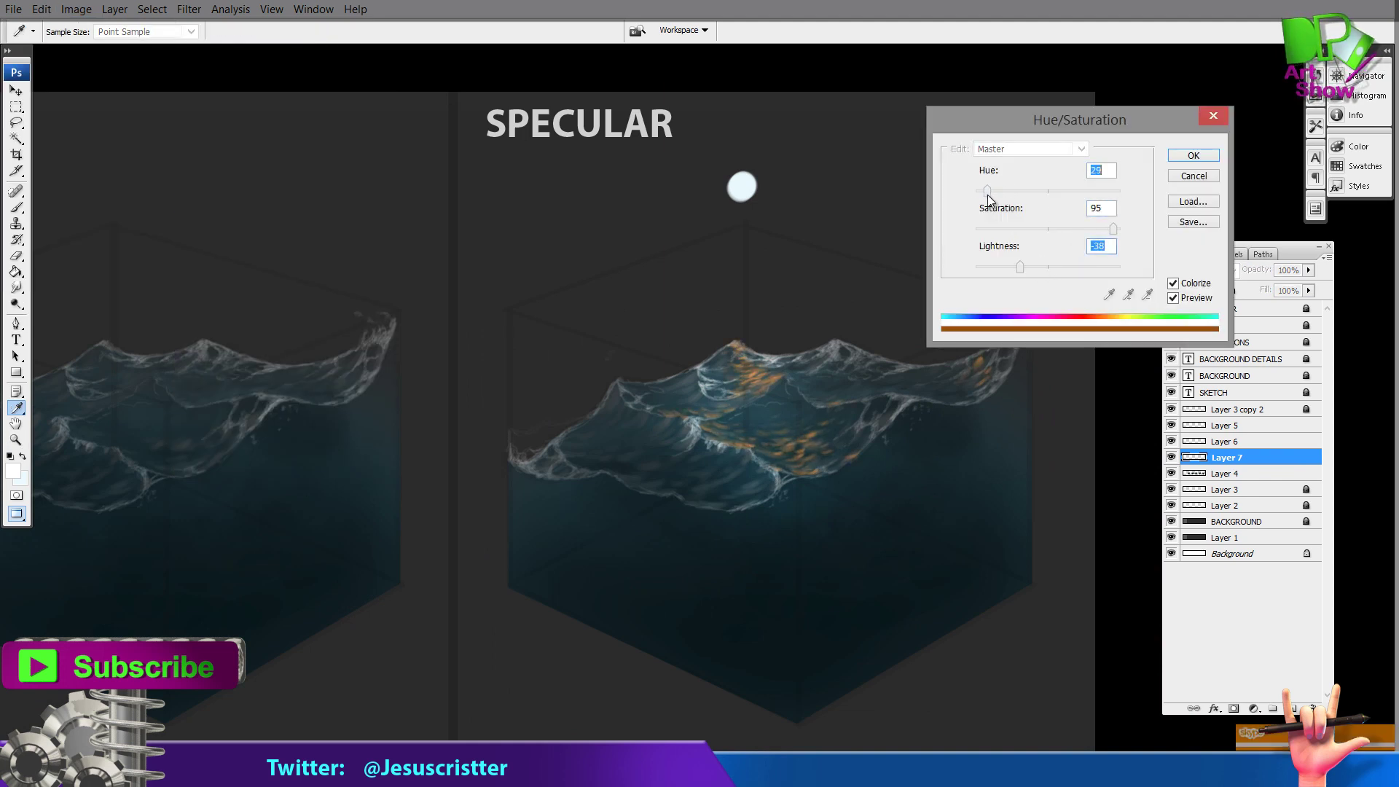
pyautogui.moveTo(1037, 267)
pyautogui.mouseDown()
pyautogui.moveTo(1022, 265)
pyautogui.moveTo(1042, 267)
pyautogui.mouseUp()
pyautogui.click(1191, 178)
# Step: Raise the lightness of the tinted Layer 7 highlights with Hue/Saturation and compare the cube with the layer hidden and shown
pyautogui.keyDown('alt'); pyautogui.click(862, 291); pyautogui.keyUp('alt')
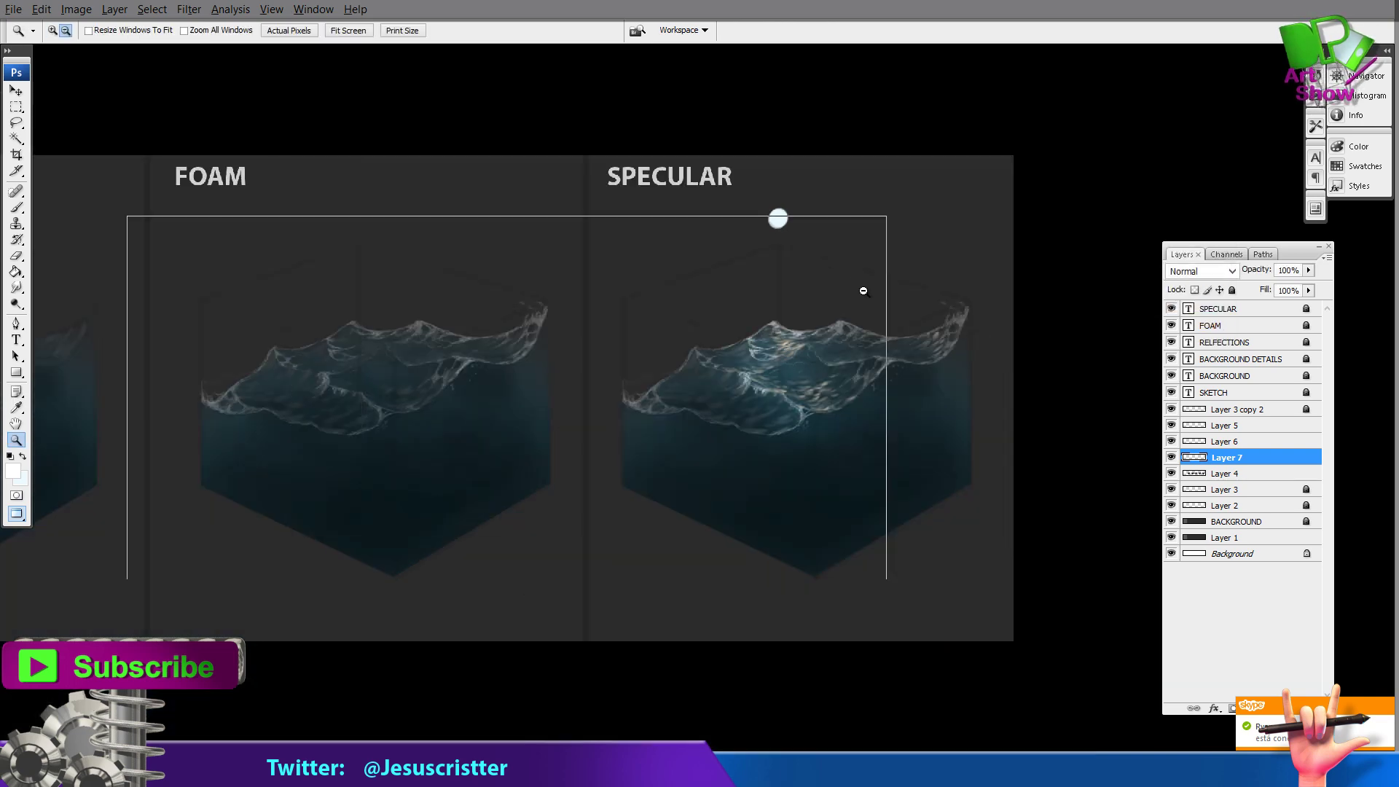
pyautogui.keyDown('alt'); pyautogui.click(863, 291); pyautogui.keyUp('alt')
pyautogui.moveTo(1023, 375); pyautogui.dragTo(823, 375)
pyautogui.click(958, 350)
pyautogui.click(957, 350)
pyautogui.click(957, 350)
pyautogui.click(76, 10)
pyautogui.moveTo(110, 53)
pyautogui.click(233, 204)
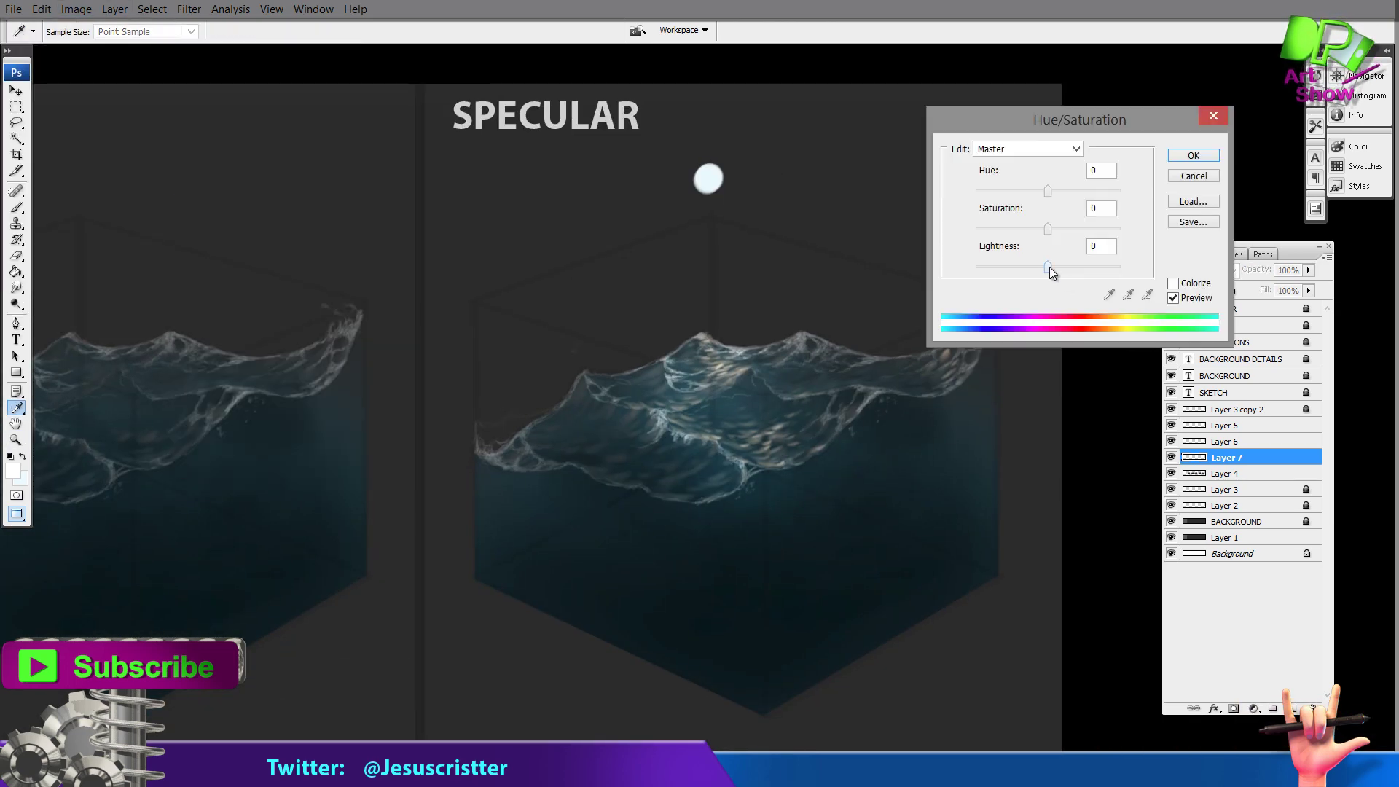
pyautogui.moveTo(1050, 267); pyautogui.dragTo(1097, 265)
pyautogui.press('Return')
pyautogui.press('z')
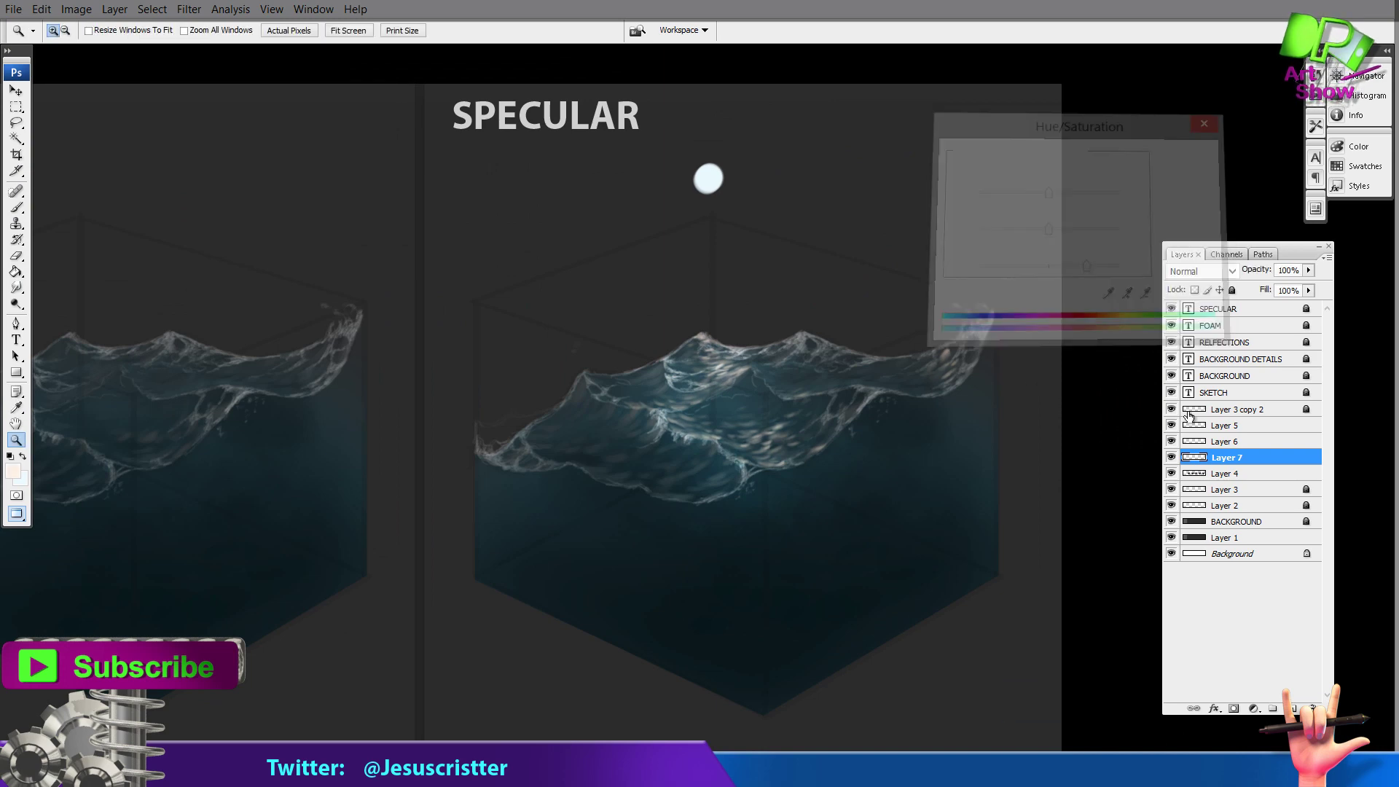
pyautogui.click(1172, 457)
pyautogui.click(1172, 457)
# Step: Create a new layer above Layer 7 and prepare an 8 px brush at 100% opacity with a sampled highlight colour
pyautogui.click(748, 350)
pyautogui.press('b')
pyautogui.keyDown('alt'); pyautogui.click(682, 398); pyautogui.keyUp('alt')
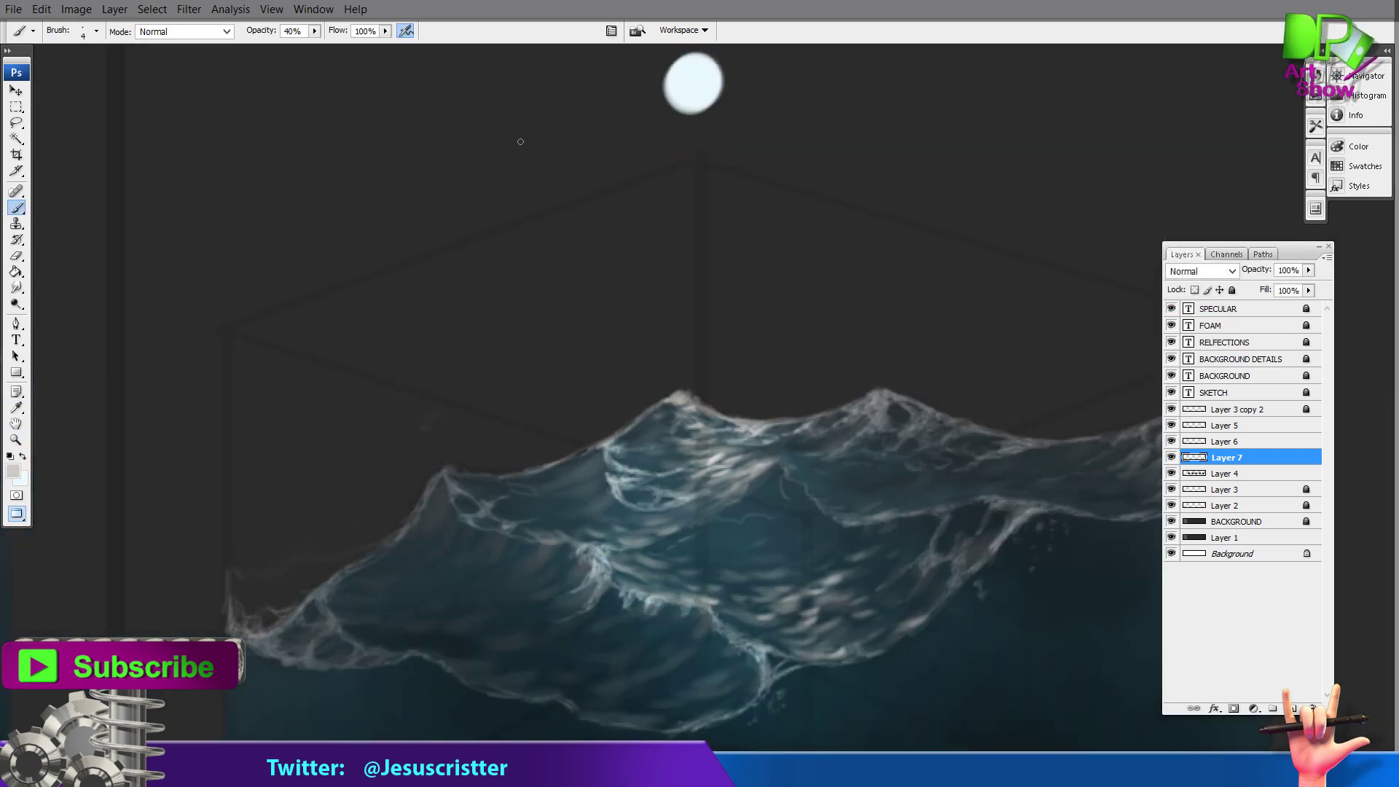
pyautogui.click(96, 31)
pyautogui.click(27, 156)
pyautogui.moveTo(350, 176); pyautogui.dragTo(500, 211)
pyautogui.hotkey('ctrl', 'z')
pyautogui.moveTo(263, 31); pyautogui.dragTo(310, 31)
pyautogui.click(1294, 709)
pyautogui.press('[')
pyautogui.press('[')
pyautogui.press('[')
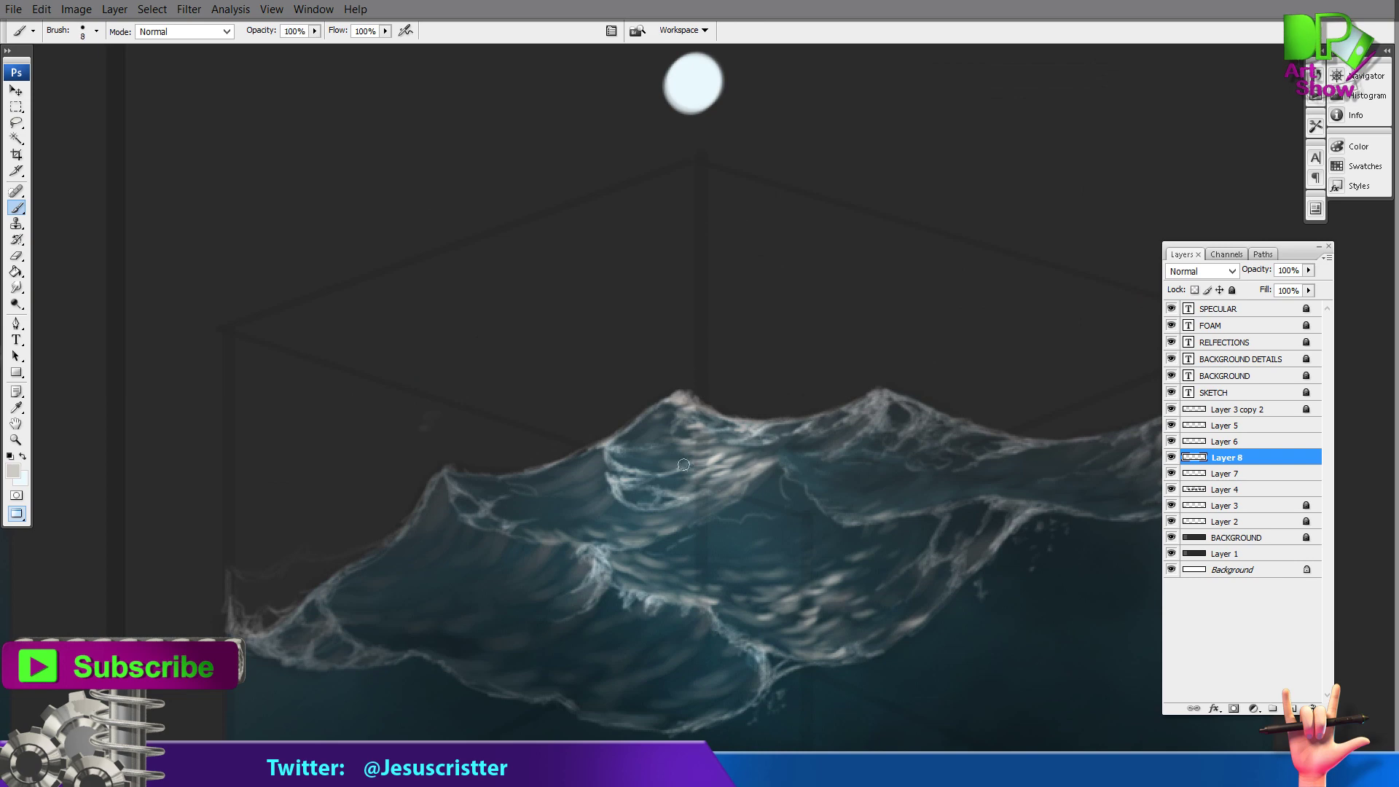
# Step: Paint crisp pale highlight dabs on the rear central peak and along the front wave's ridge
pyautogui.moveTo(691, 416); pyautogui.dragTo(704, 402)
pyautogui.moveTo(723, 430); pyautogui.dragTo(754, 444)
pyautogui.press('z')
pyautogui.keyDown('alt'); pyautogui.click(818, 424); pyautogui.keyUp('alt')
pyautogui.keyDown('alt'); pyautogui.click(818, 424); pyautogui.keyUp('alt')
pyautogui.click(818, 425)
pyautogui.press('b')
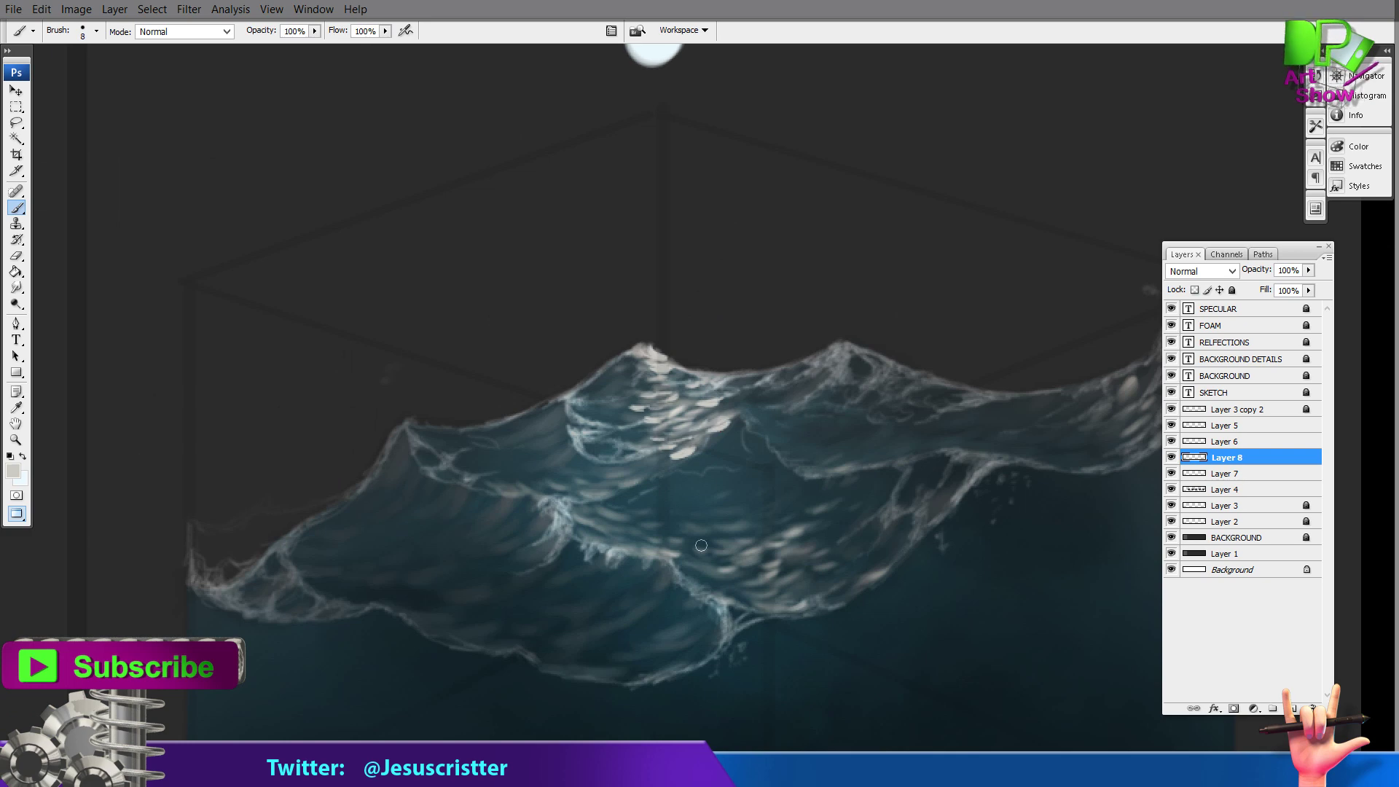
pyautogui.moveTo(646, 545); pyautogui.dragTo(716, 583)
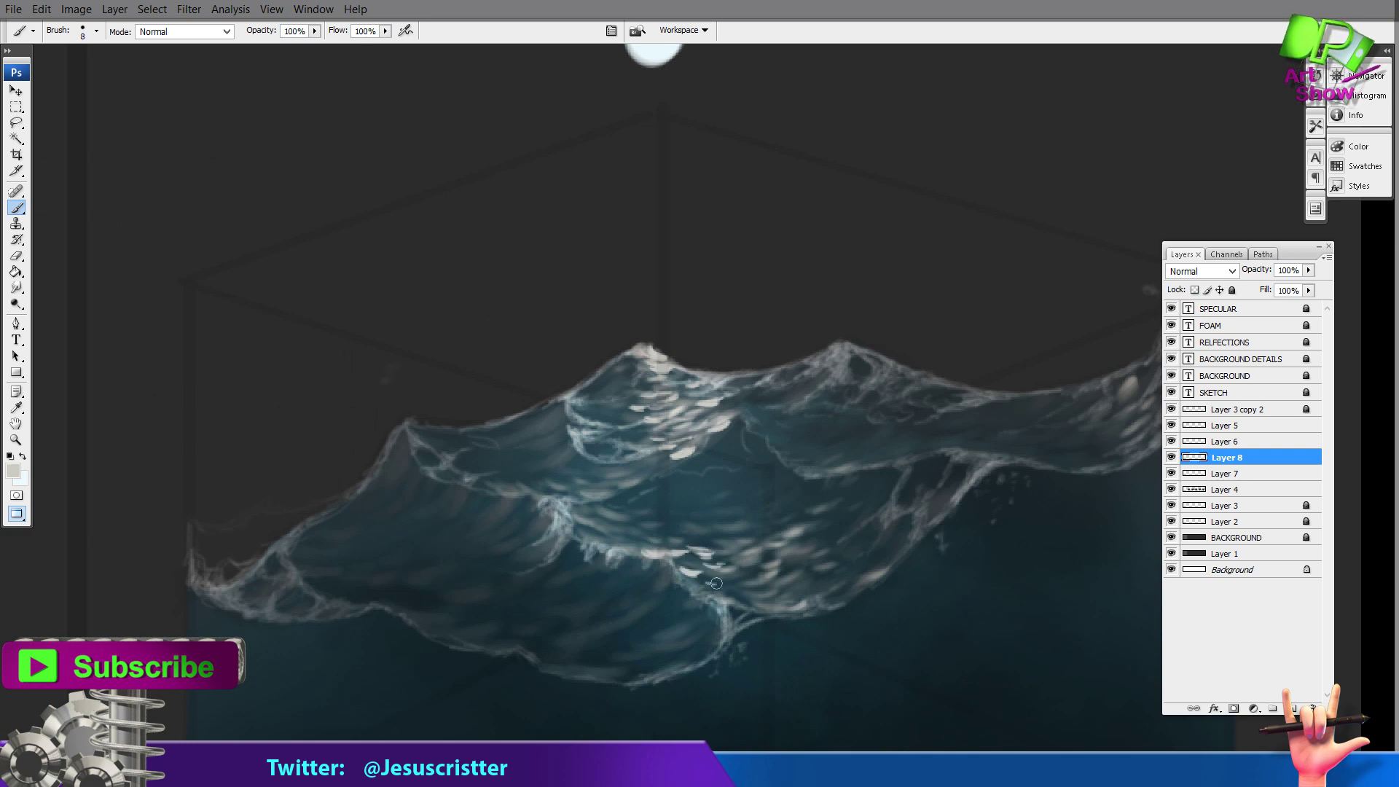
# Step: Check the dabs zoomed out and add more highlights along the lower left end of the central wave's ridge
pyautogui.press('z')
pyautogui.keyDown('alt'); pyautogui.click(823, 576); pyautogui.keyUp('alt')
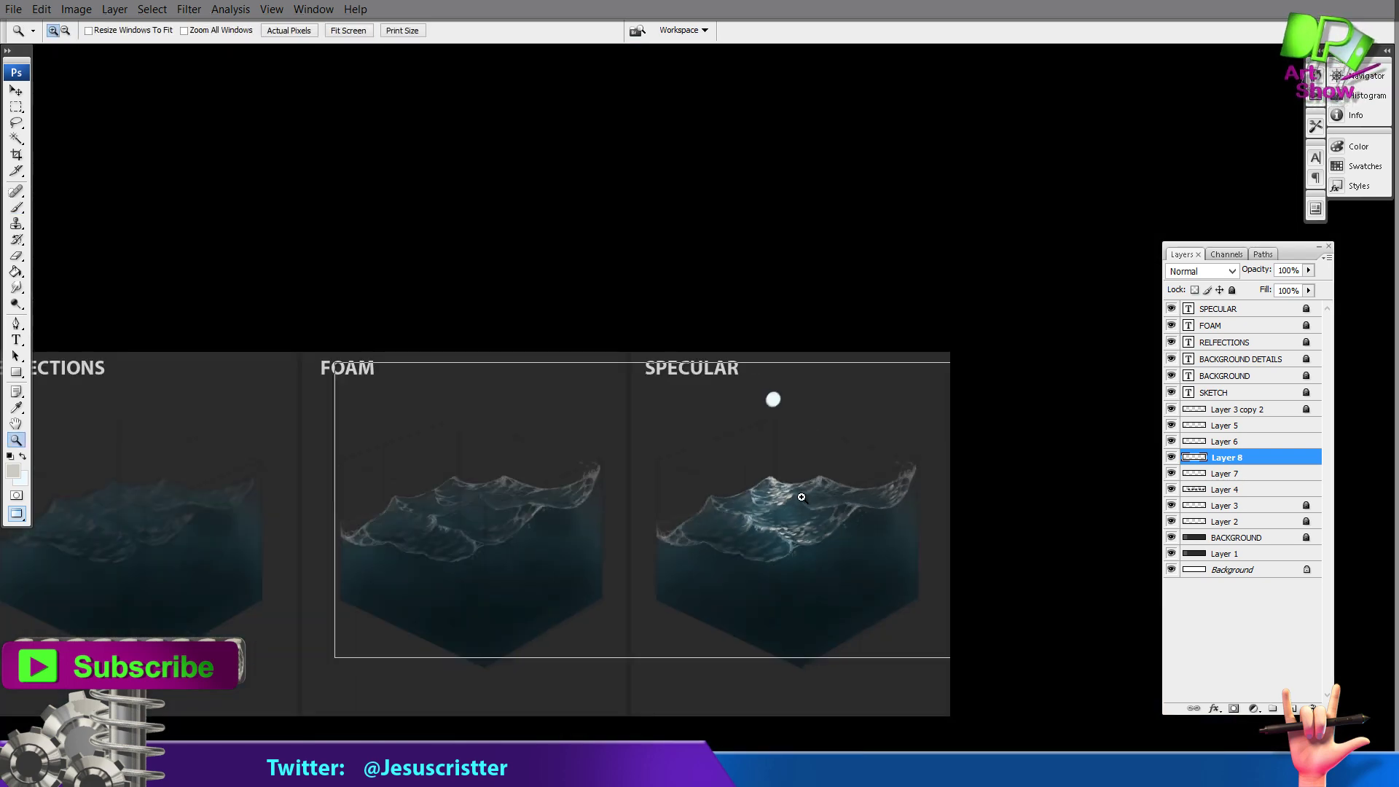
pyautogui.click(806, 525)
pyautogui.press('b')
pyautogui.moveTo(631, 536); pyautogui.dragTo(605, 520)
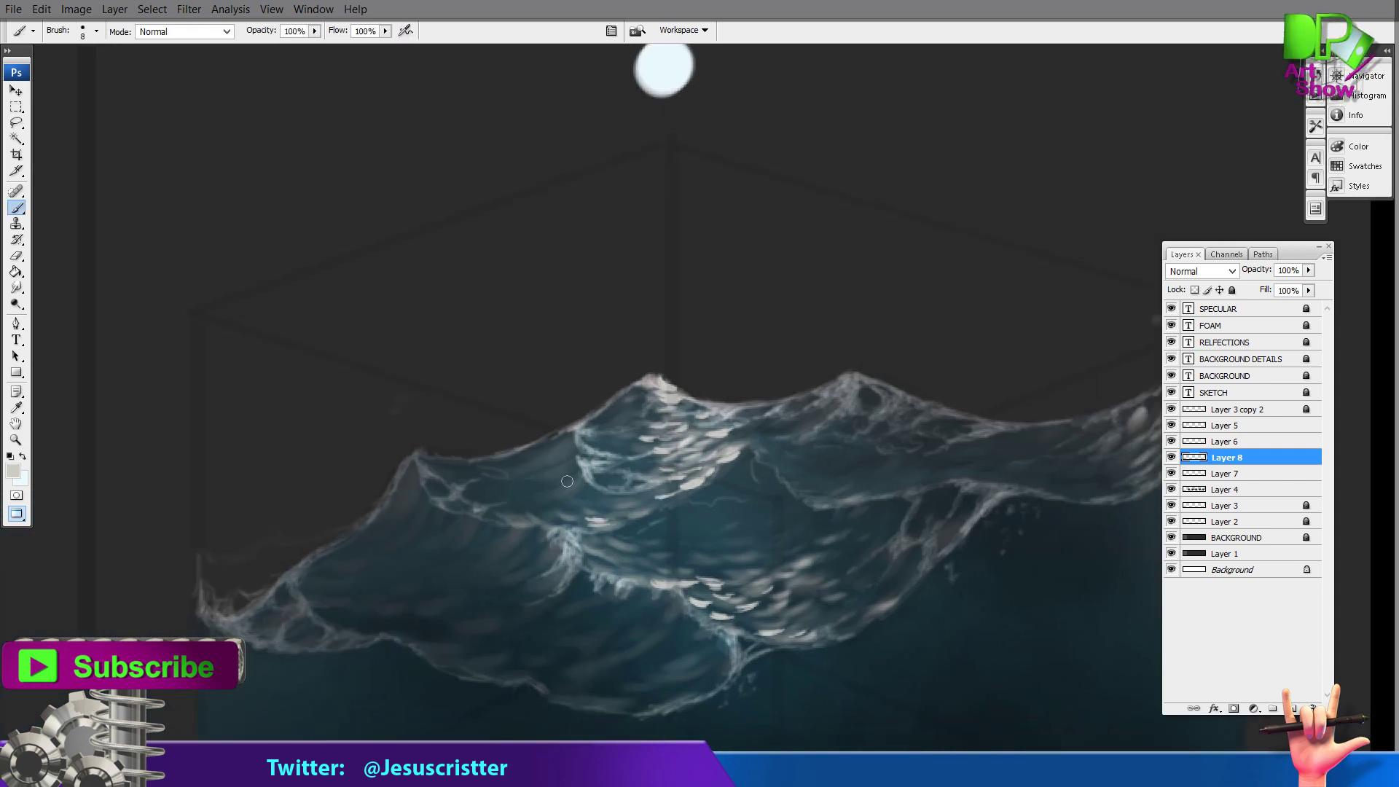
# Step: Sample tones from the water and paint subtler short strokes on the slope of the middle wave's hollow
pyautogui.keyDown('alt'); pyautogui.click(549, 510); pyautogui.keyUp('alt')
pyautogui.keyDown('alt'); pyautogui.click(642, 419); pyautogui.keyUp('alt')
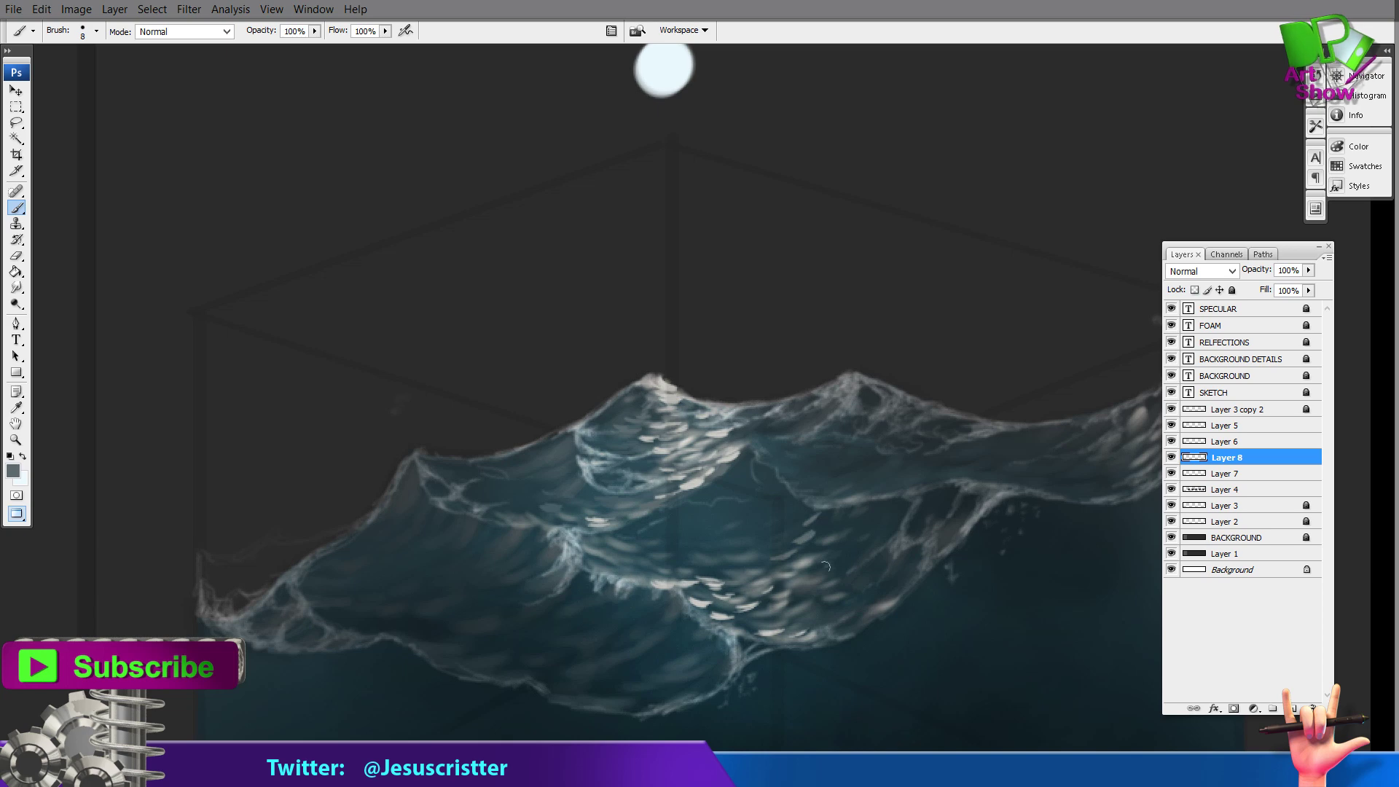
pyautogui.keyDown('alt'); pyautogui.click(758, 549); pyautogui.keyUp('alt')
pyautogui.moveTo(752, 543); pyautogui.dragTo(769, 535)
pyautogui.moveTo(781, 525); pyautogui.dragTo(789, 518)
pyautogui.scroll(-3, 889, 474)
pyautogui.moveTo(903, 471); pyautogui.dragTo(885, 461)
pyautogui.scroll(3, 828, 477)
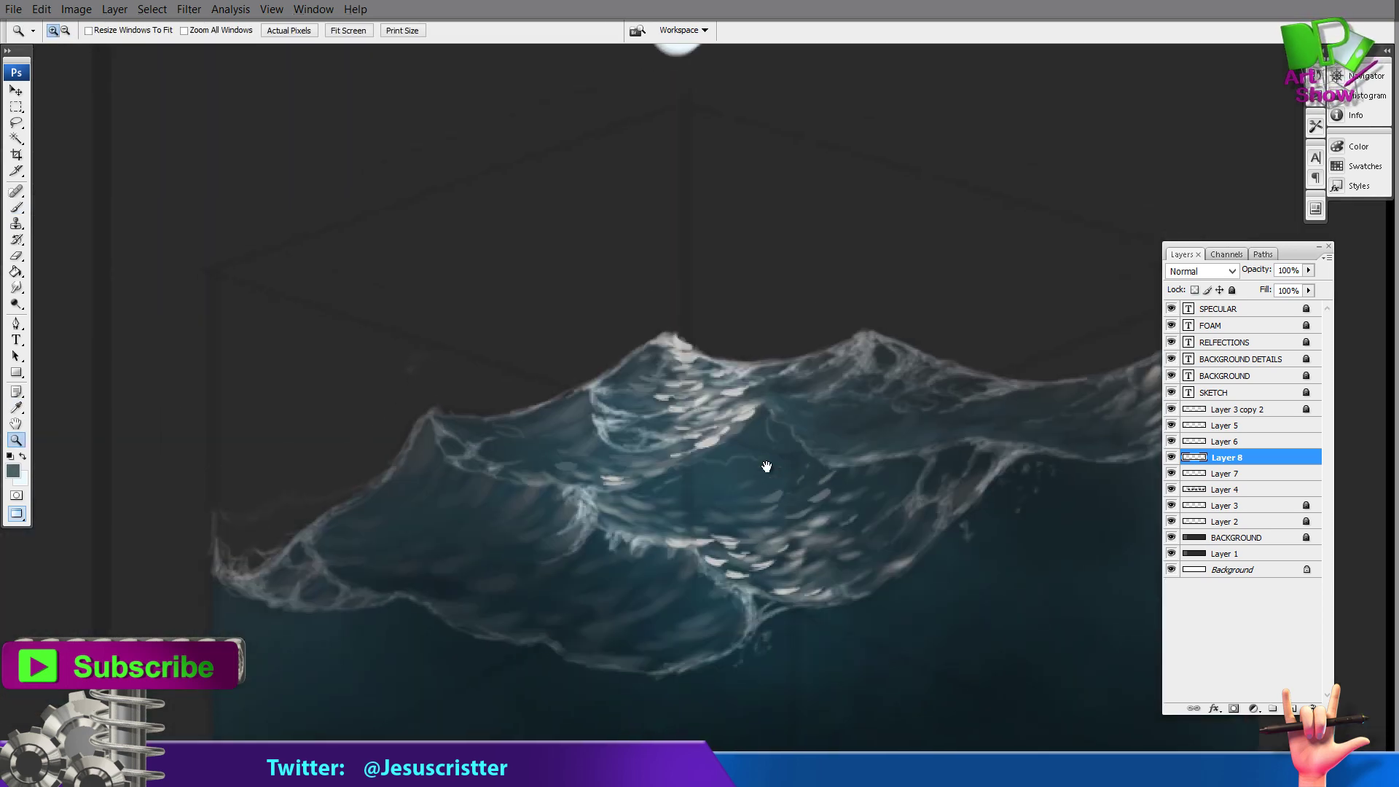
# Step: Paint light dabs along the central wave's lower ridge and the lower edge of the wave to its right
pyautogui.press('b')
pyautogui.moveTo(672, 464); pyautogui.dragTo(629, 482)
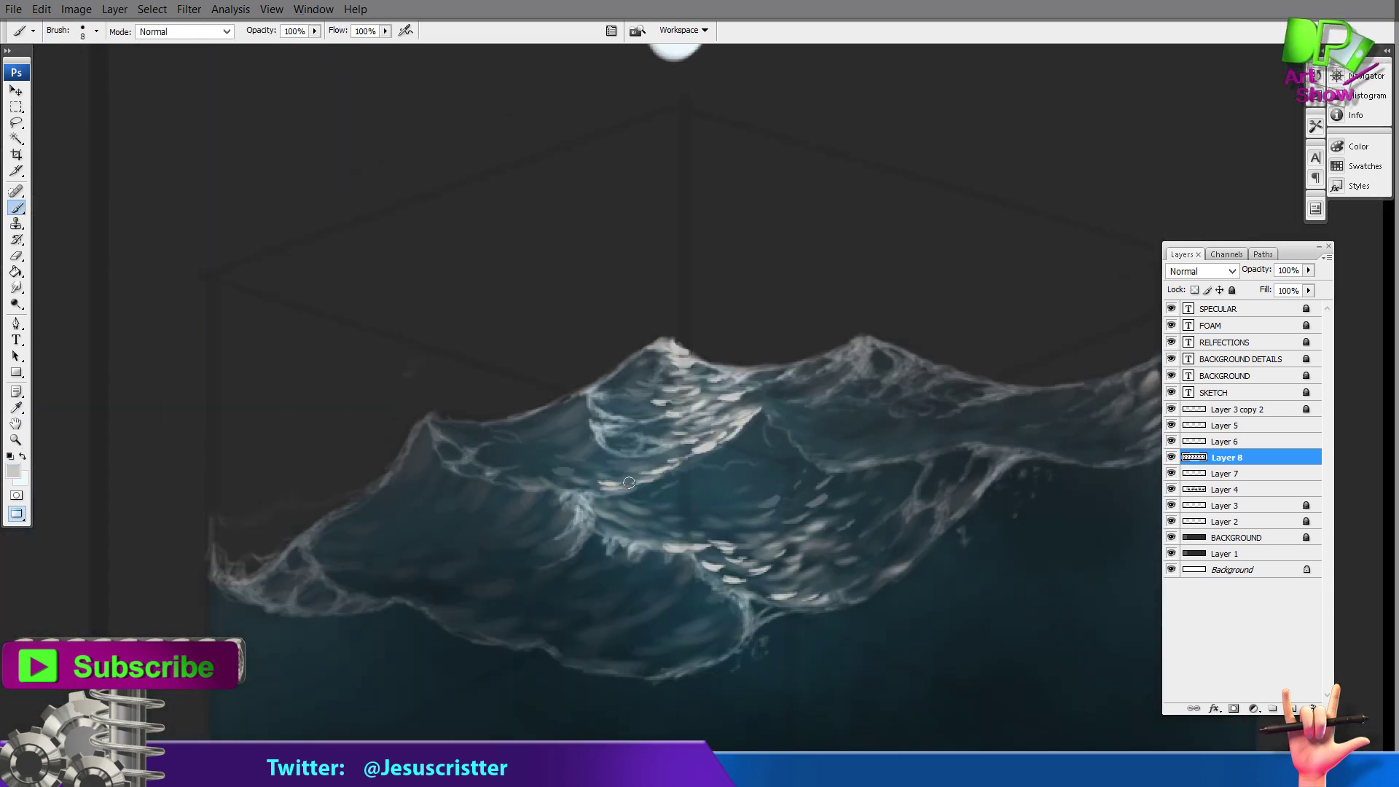
pyautogui.moveTo(838, 474); pyautogui.dragTo(908, 452)
pyautogui.moveTo(885, 448); pyautogui.dragTo(852, 452)
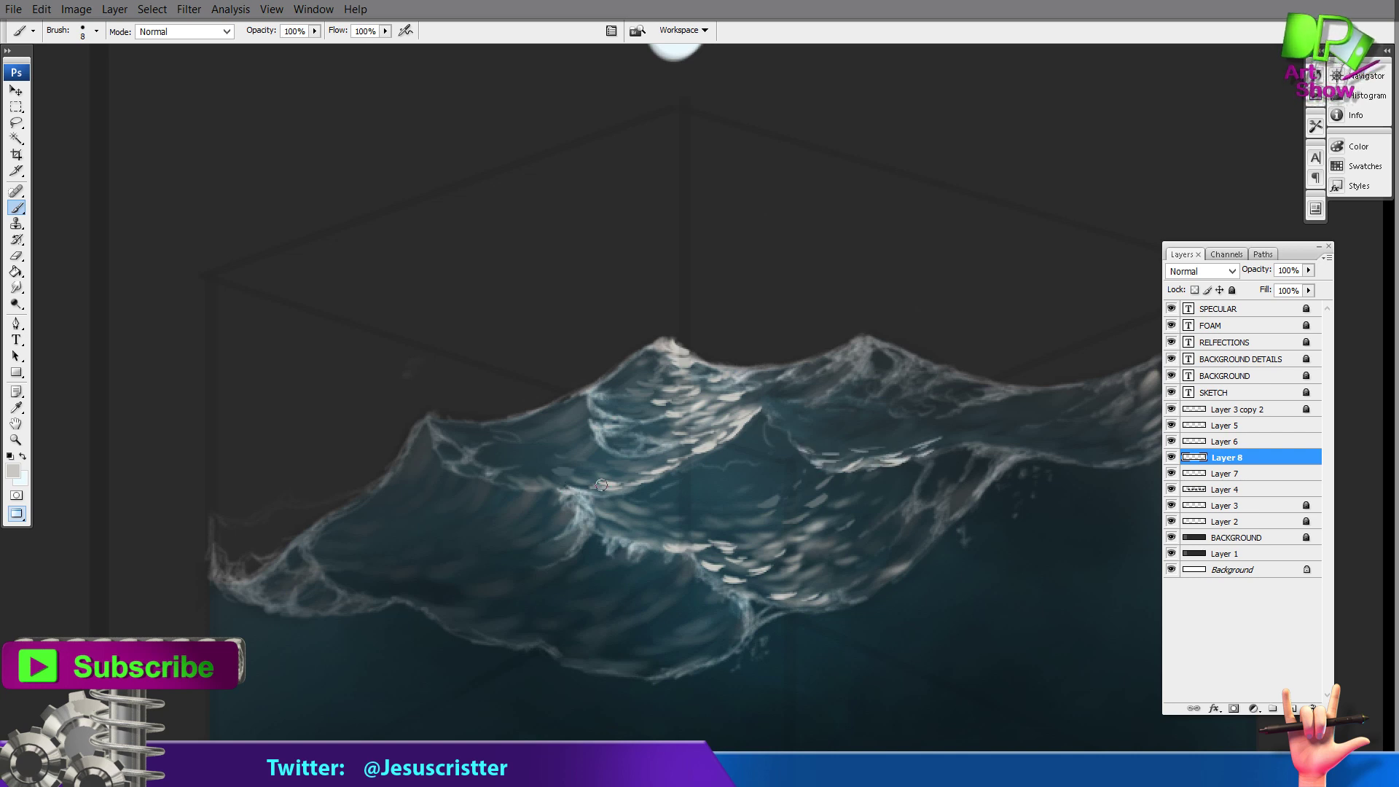
pyautogui.moveTo(567, 481); pyautogui.dragTo(626, 465)
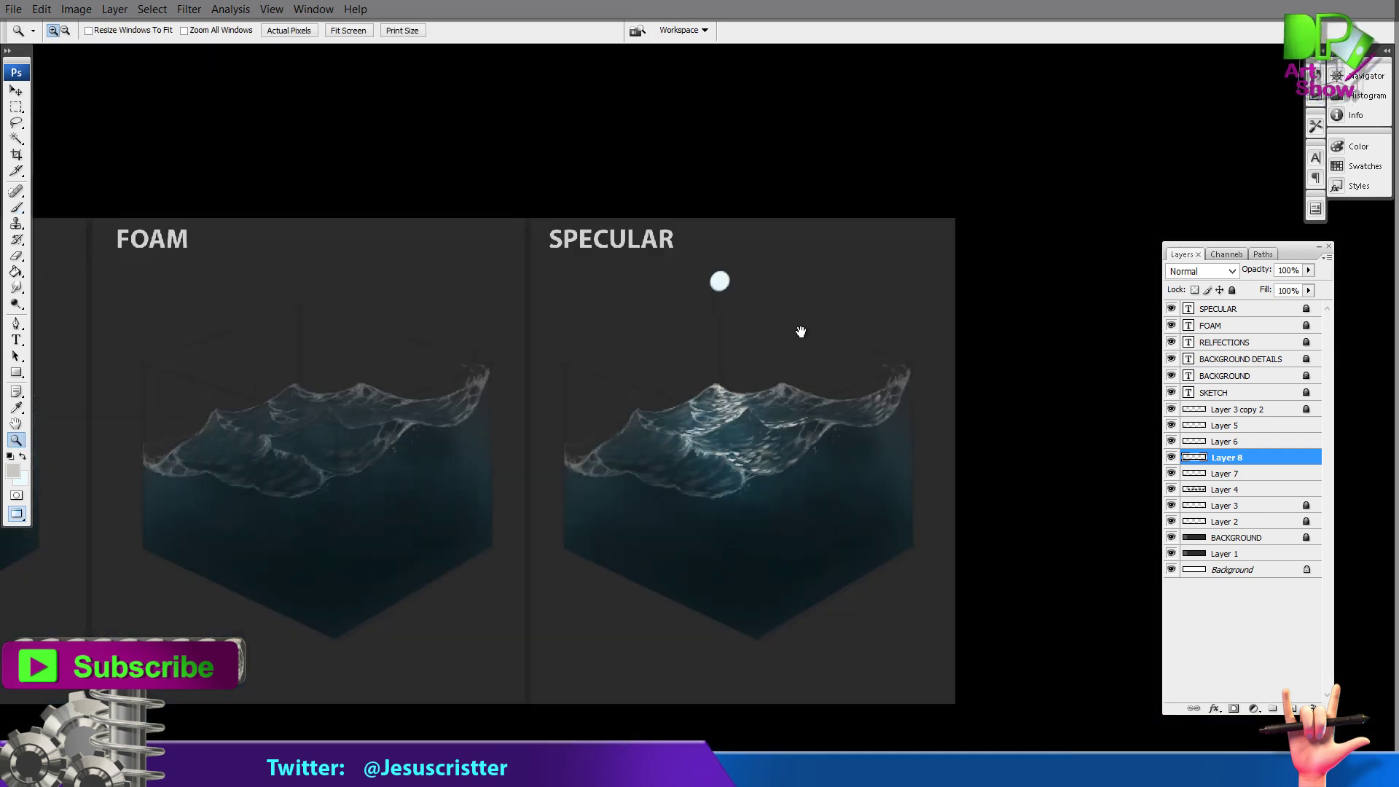
# Step: Highlight the crest between the two rear peaks and add faint 30% opacity strokes on the left peak
pyautogui.hotkey('ctrl', '-')
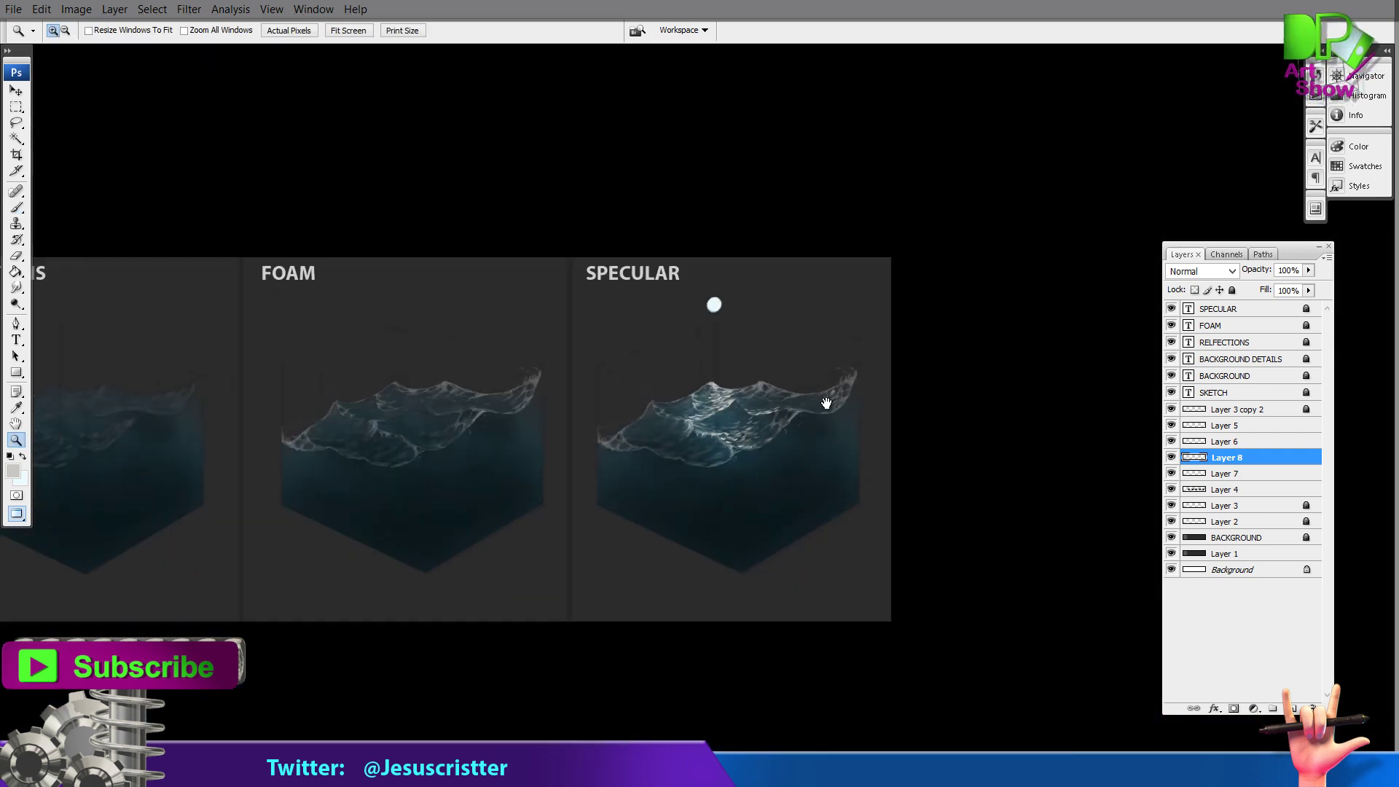
pyautogui.click(748, 408)
pyautogui.click(747, 408)
pyautogui.press('b')
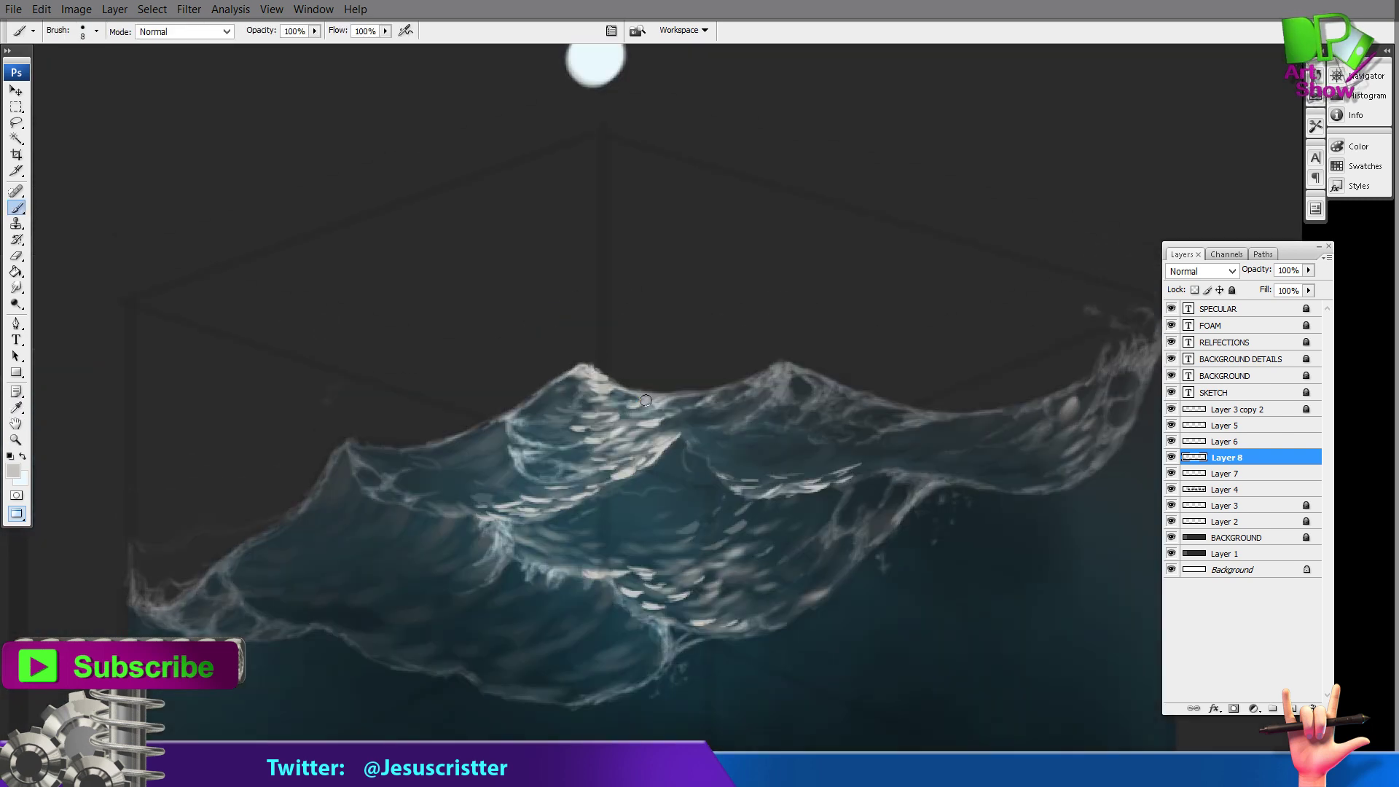
pyautogui.moveTo(686, 393); pyautogui.dragTo(768, 374)
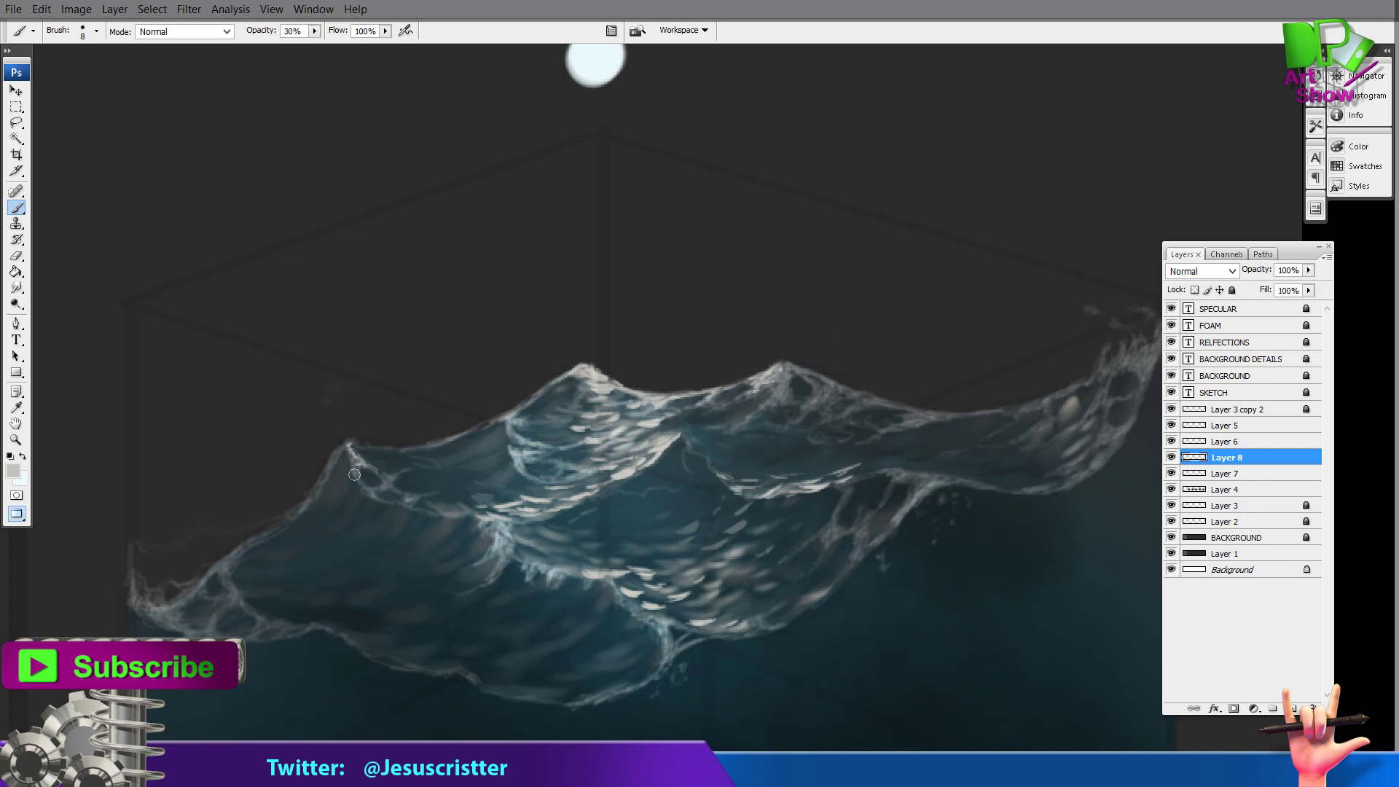
pyautogui.moveTo(344, 445)
pyautogui.mouseDown()
pyautogui.moveTo(414, 454)
pyautogui.moveTo(416, 493)
pyautogui.mouseUp()
# Step: Paint soft highlights at 40% brush opacity on the rising right-hand wave and check them against the whole cube
pyautogui.press('e')
pyautogui.press('b')
pyautogui.keyDown('ctrl'); pyautogui.keyDown('alt'); pyautogui.click(787, 376); pyautogui.keyUp('alt'); pyautogui.keyUp('ctrl')
pyautogui.keyDown('ctrl'); pyautogui.keyDown('alt'); pyautogui.click(758, 385); pyautogui.keyUp('alt'); pyautogui.keyUp('ctrl')
pyautogui.keyDown('ctrl'); pyautogui.click(683, 405); pyautogui.keyUp('ctrl')
pyautogui.keyDown('ctrl'); pyautogui.click(683, 405); pyautogui.keyUp('ctrl')
pyautogui.press('4')
pyautogui.moveTo(667, 405); pyautogui.dragTo(637, 434)
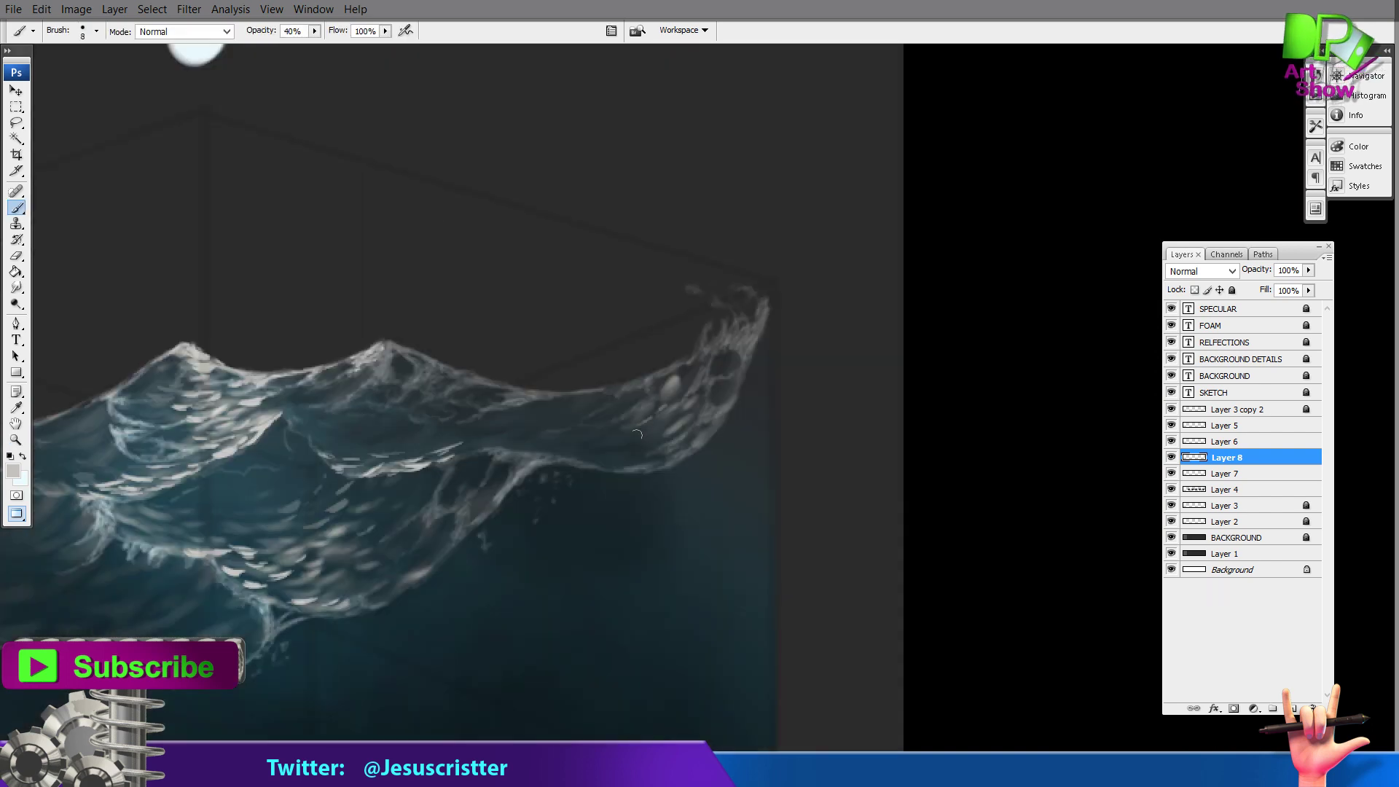
pyautogui.moveTo(754, 342)
pyautogui.mouseDown()
pyautogui.moveTo(741, 369)
pyautogui.moveTo(699, 386)
pyautogui.moveTo(728, 398)
pyautogui.moveTo(725, 313)
pyautogui.moveTo(581, 397)
pyautogui.mouseUp()
pyautogui.keyDown('ctrl'); pyautogui.keyDown('alt'); pyautogui.click(681, 449); pyautogui.keyUp('alt'); pyautogui.keyUp('ctrl')
pyautogui.keyDown('ctrl'); pyautogui.keyDown('alt'); pyautogui.click(666, 432); pyautogui.keyUp('alt'); pyautogui.keyUp('ctrl')
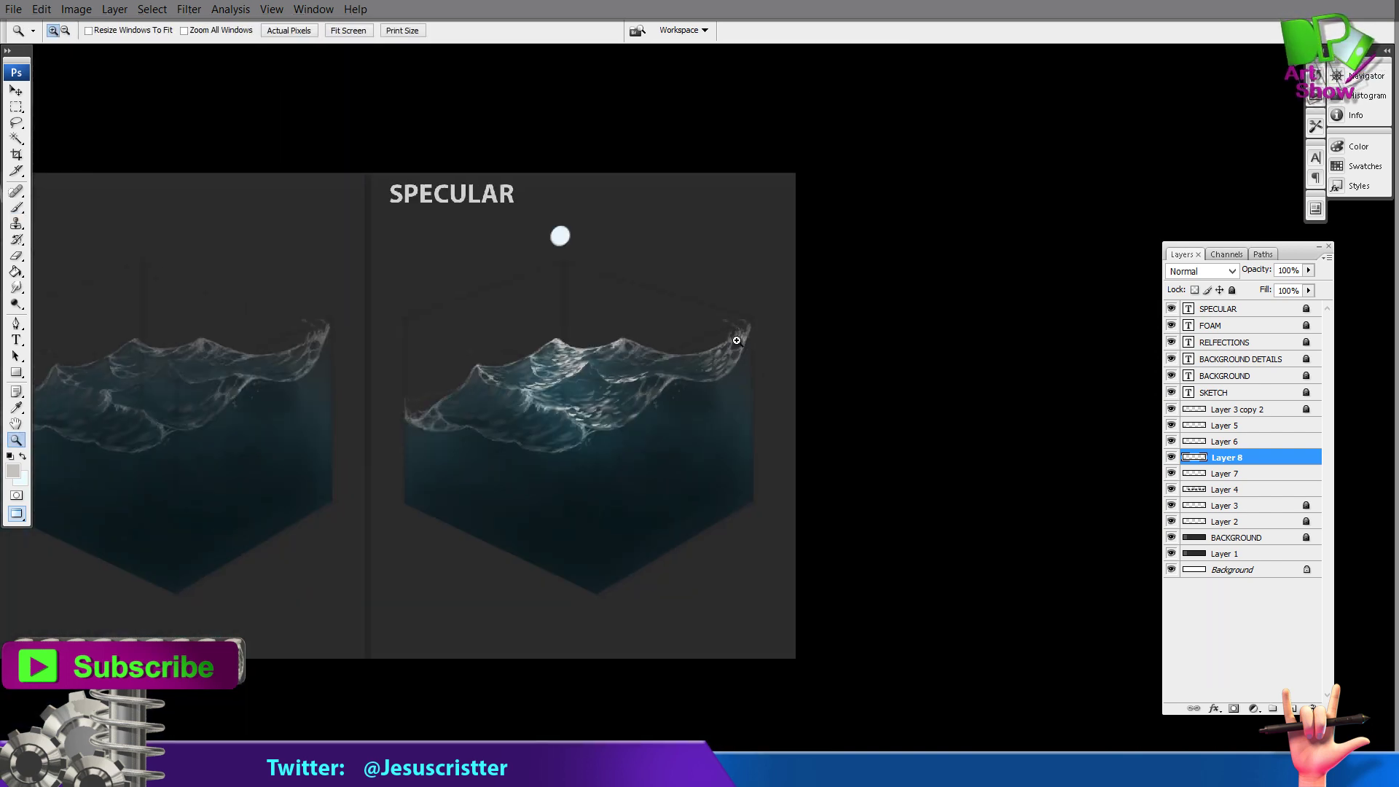
pyautogui.keyDown('ctrl'); pyautogui.click(714, 381); pyautogui.keyUp('ctrl')
pyautogui.keyDown('alt'); pyautogui.click(704, 342); pyautogui.keyUp('alt')
pyautogui.moveTo(710, 354); pyautogui.dragTo(808, 369)
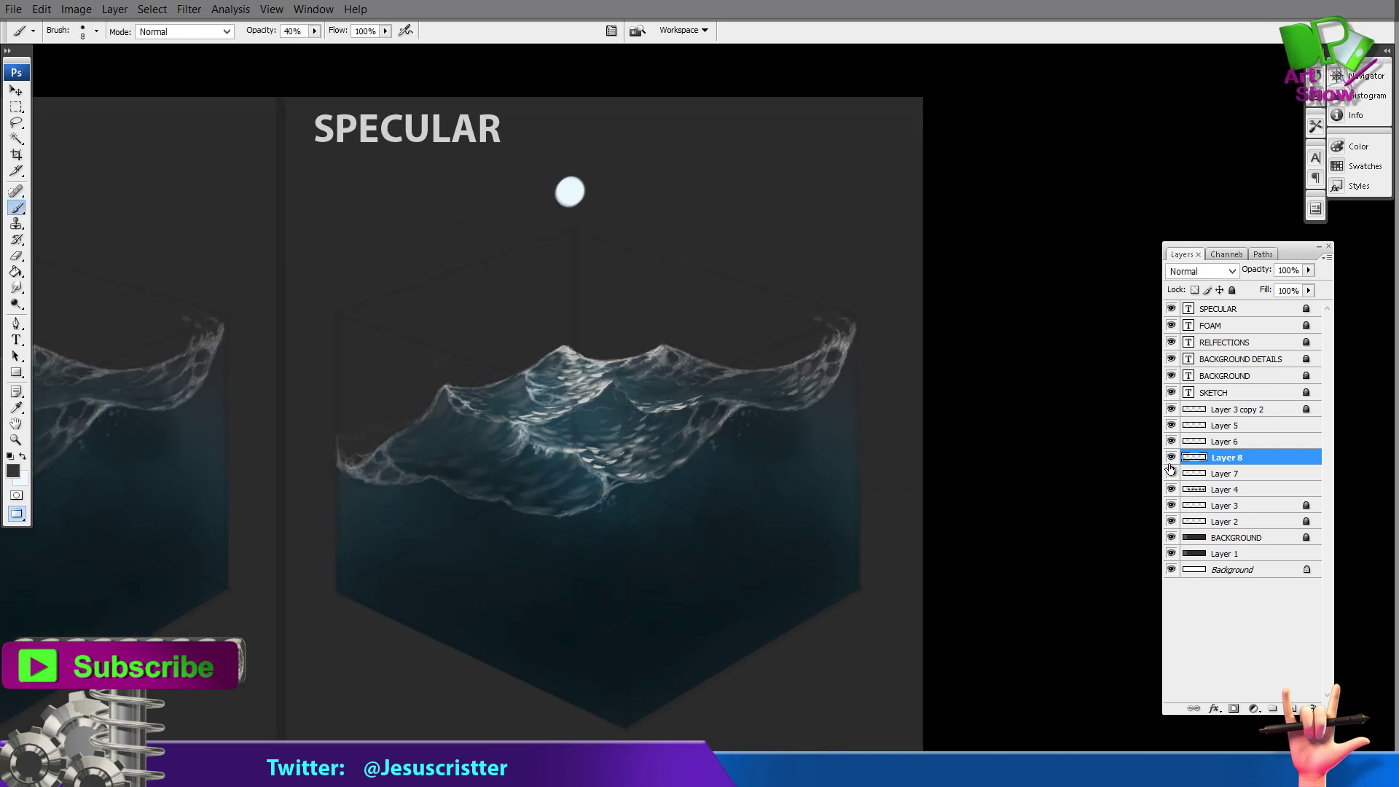
# Step: Merge Layer 8, Layer 5 and Layer 6 into Layer 7
pyautogui.hotkey('ctrl', 'e')
pyautogui.click(1224, 428)
pyautogui.hotkey('ctrl', 'e')
pyautogui.hotkey('ctrl', 'e')
# Step: Erase the white light-source circle above the specular cube from Layer 4
pyautogui.click(1171, 441)
pyautogui.click(1171, 442)
pyautogui.click(1226, 442)
pyautogui.press('e')
pyautogui.moveTo(571, 191); pyautogui.dragTo(547, 211)
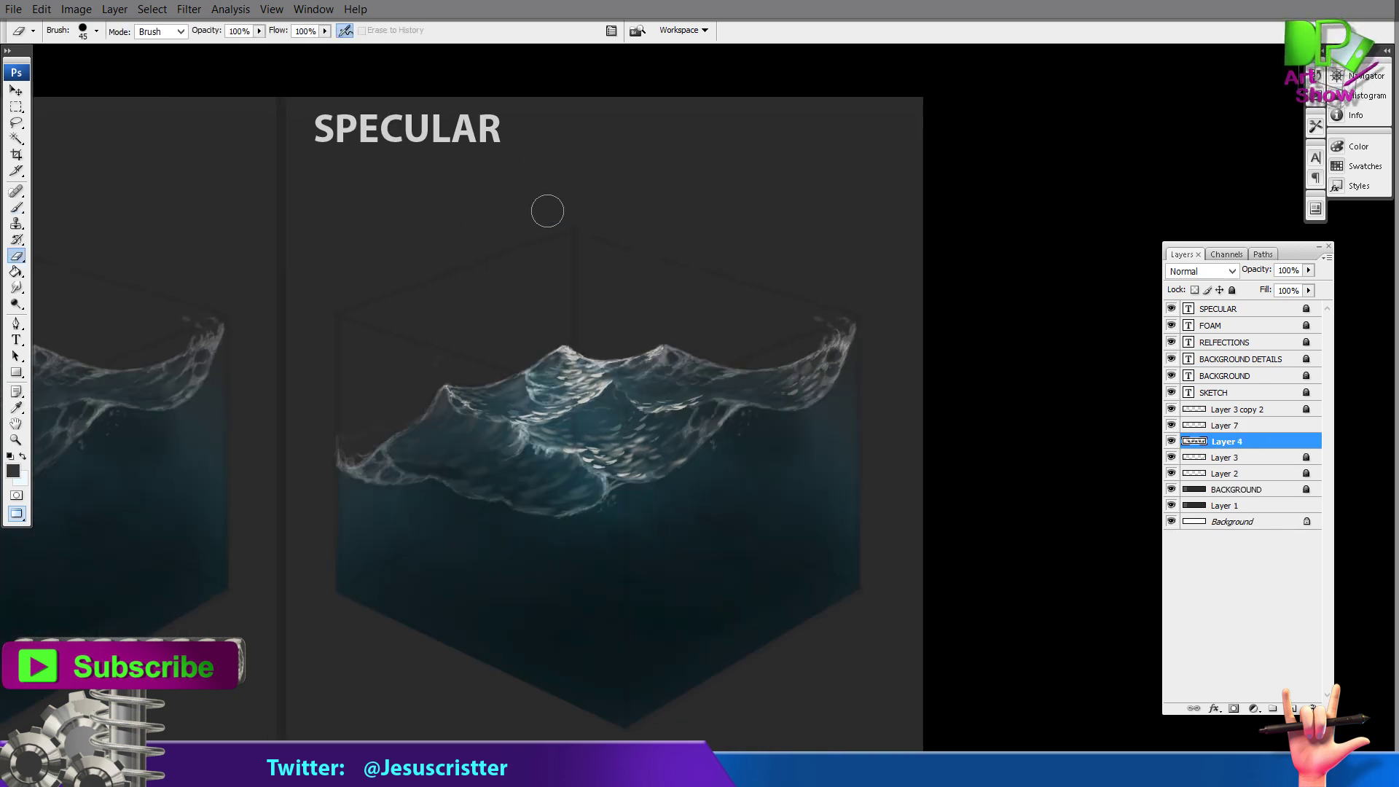
# Step: Hide Layer 3 copy 2 and add a Brightness/Contrast adjustment layer above it with the brightness raised slightly
pyautogui.click(1224, 424)
pyautogui.click(1172, 409)
pyautogui.click(1232, 409)
pyautogui.click(1253, 709)
pyautogui.click(1275, 500)
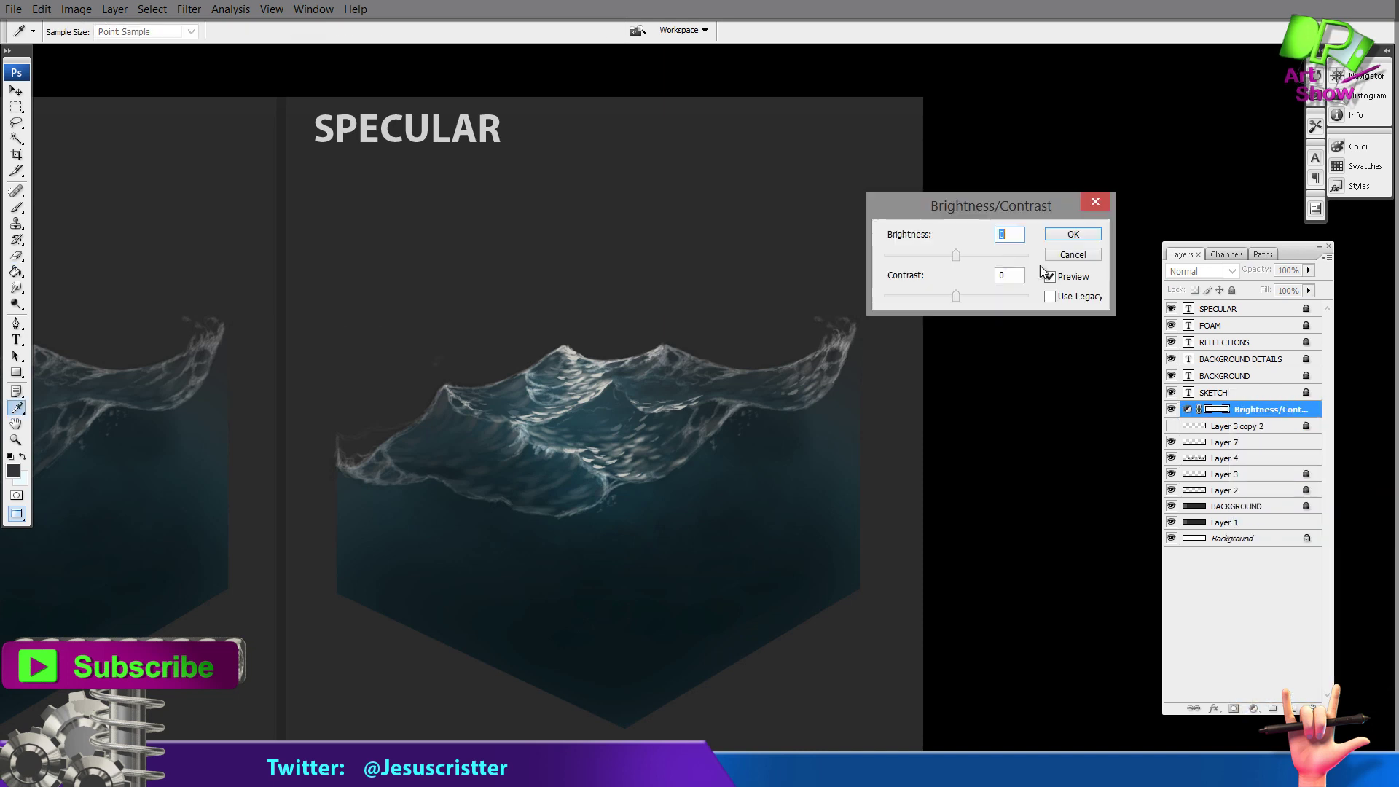
pyautogui.moveTo(956, 255); pyautogui.dragTo(964, 254)
pyautogui.click(1072, 235)
# Step: Examine the specular cube beside the foam stage with the Brightness/Contrast adjustment hidden and shown
pyautogui.press('z')
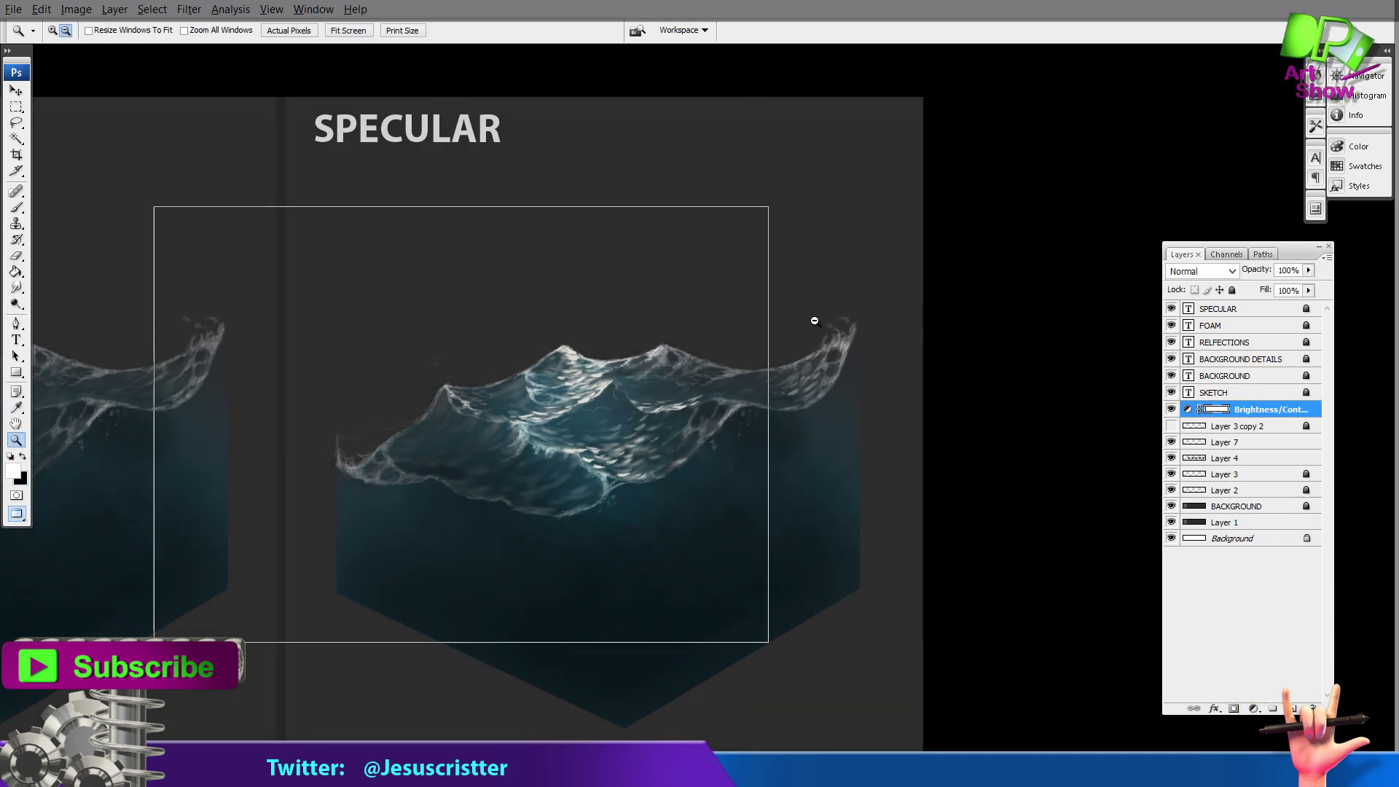
pyautogui.keyDown('alt'); pyautogui.click(812, 318); pyautogui.keyUp('alt')
pyautogui.click(902, 335)
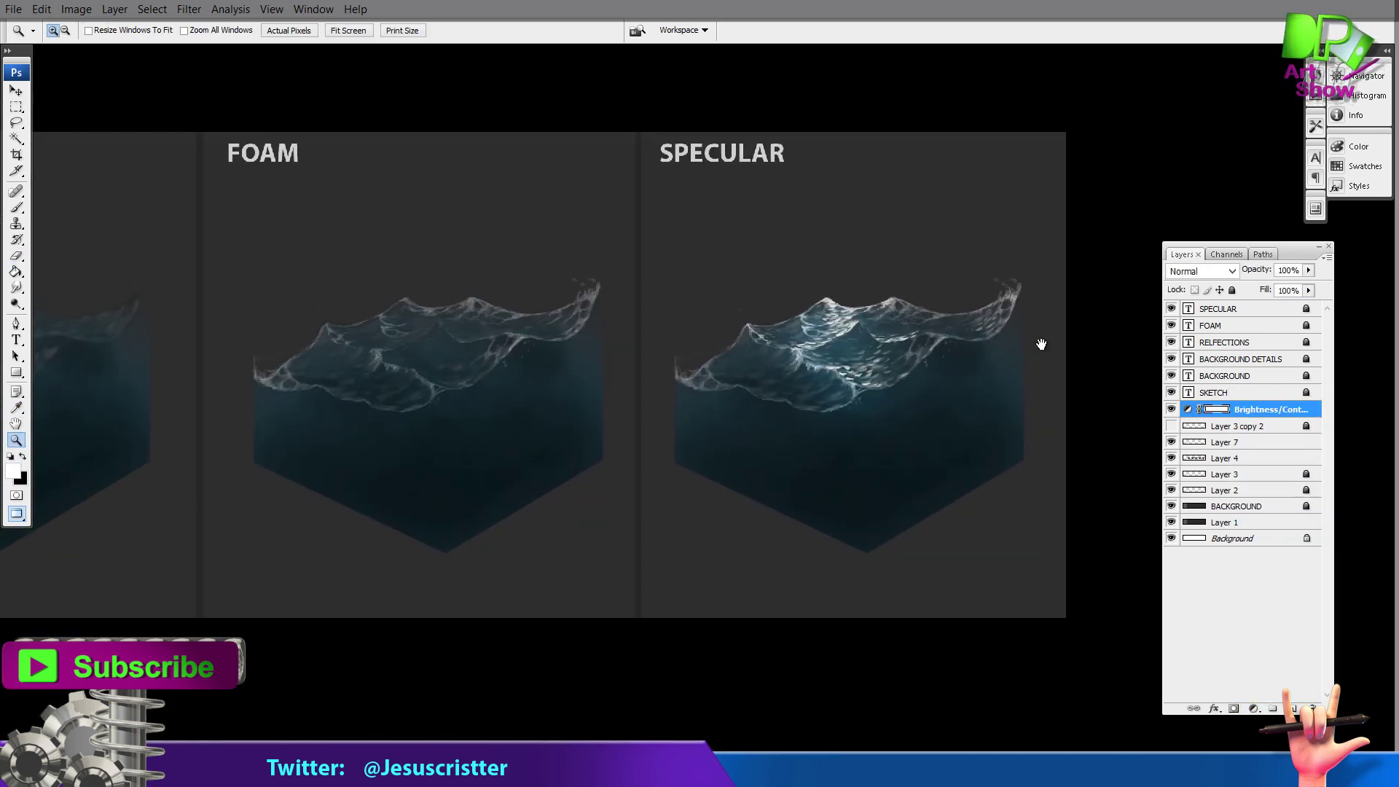
pyautogui.click(852, 346)
pyautogui.moveTo(852, 347); pyautogui.dragTo(788, 349)
pyautogui.click(1172, 409)
pyautogui.click(1172, 409)
pyautogui.moveTo(1071, 398); pyautogui.dragTo(1050, 399)
pyautogui.click(901, 359)
pyautogui.click(901, 358)
pyautogui.keyDown('alt'); pyautogui.click(920, 353); pyautogui.keyUp('alt')
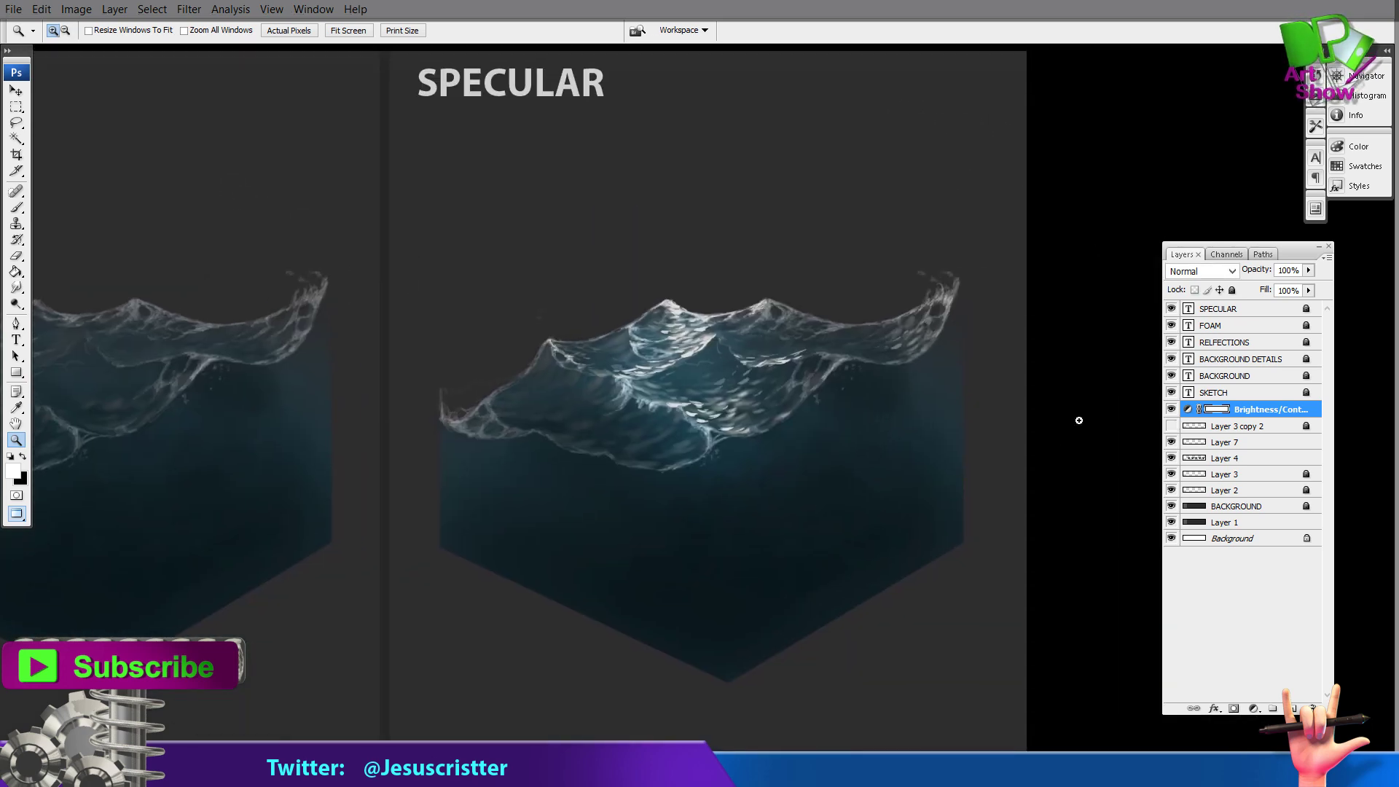
# Step: Hide the Brightness/Contrast adjustment and create a new layer directly above Layer 7
pyautogui.click(1171, 442)
pyautogui.click(1171, 442)
pyautogui.click(1232, 442)
pyautogui.hotkey('ctrl', 'alt', 'shift', 'n')
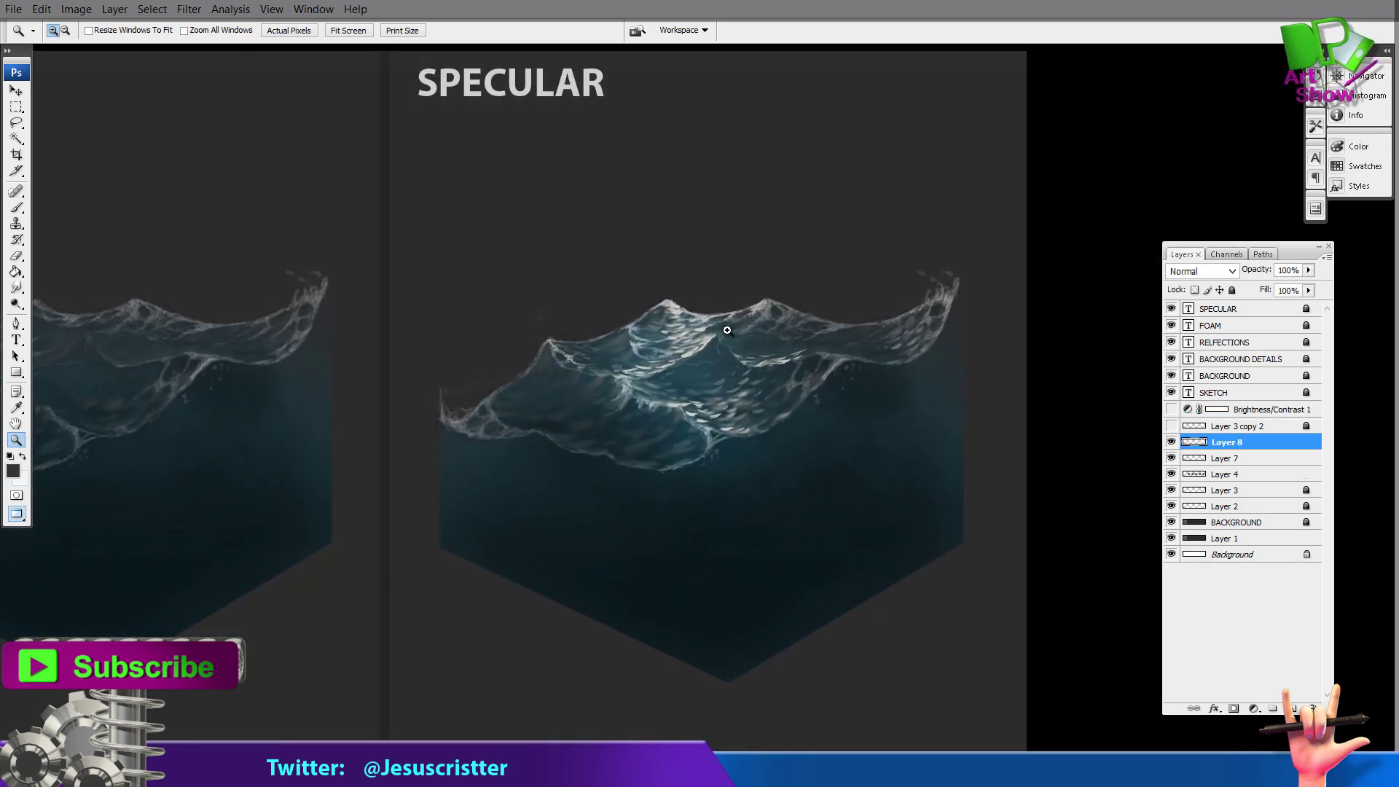
# Step: Paint dark teal strokes sampled from the water between the highlights and on the front-left wave, varying the brush opacity
pyautogui.click(718, 355)
pyautogui.press('i')
pyautogui.click(900, 394)
pyautogui.press('b')
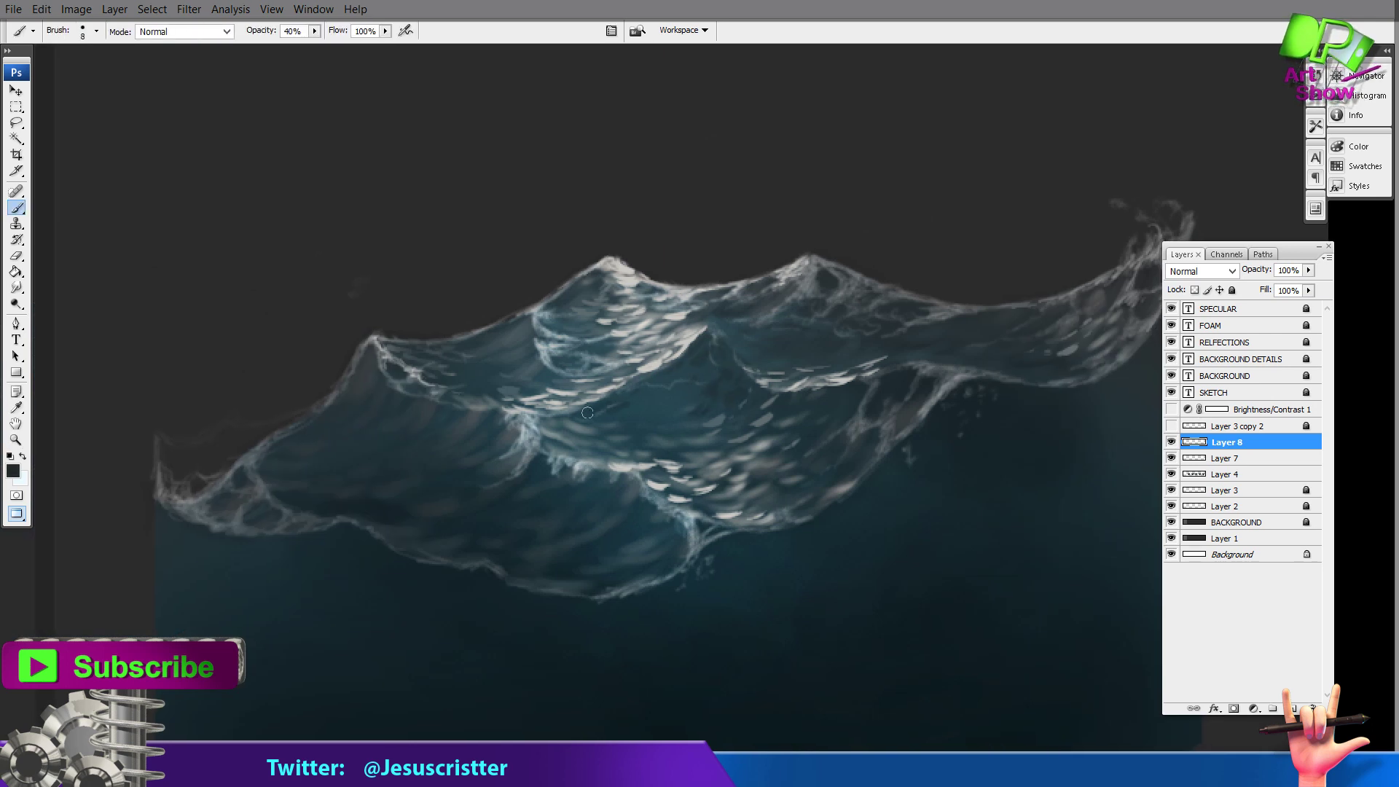
pyautogui.moveTo(589, 413)
pyautogui.mouseDown()
pyautogui.moveTo(620, 420)
pyautogui.moveTo(606, 434)
pyautogui.mouseUp()
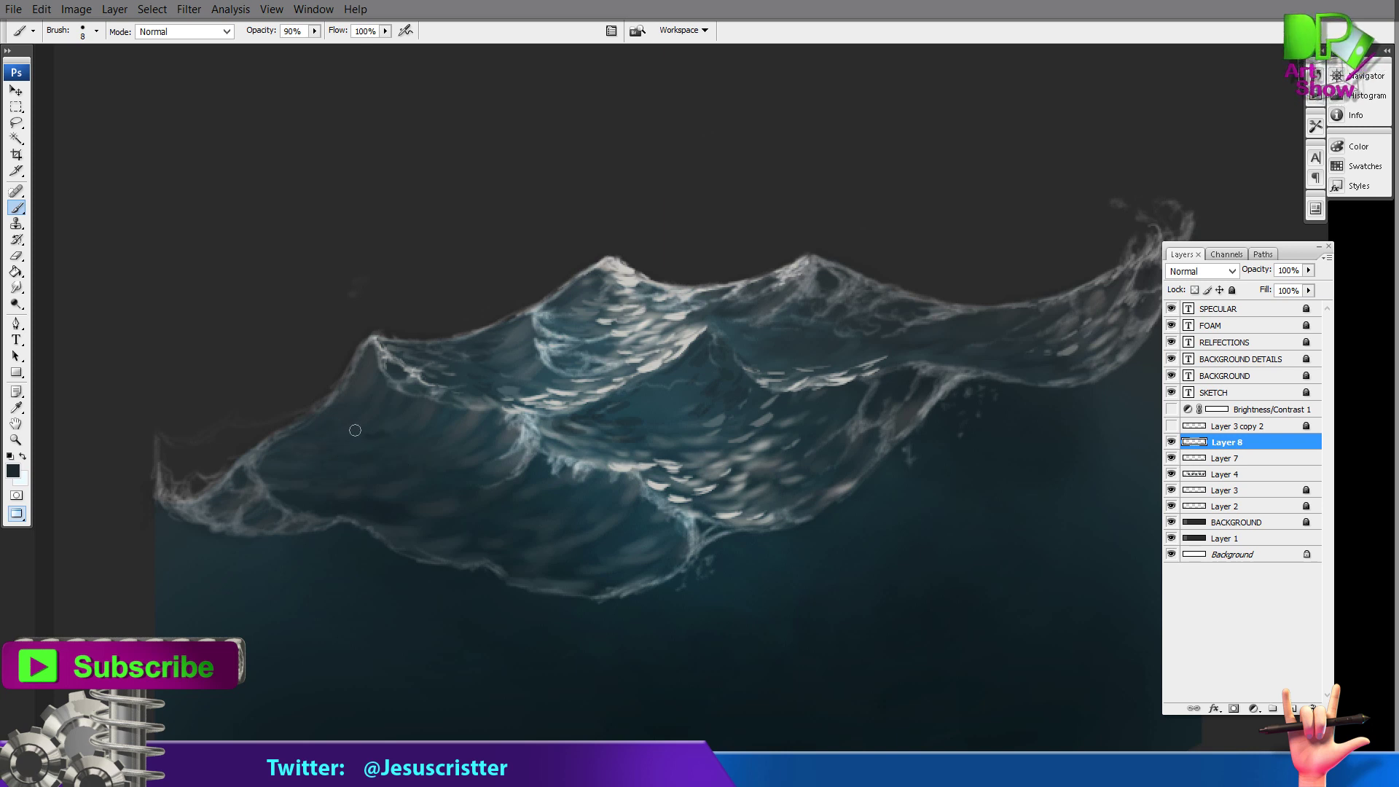
pyautogui.keyDown('alt'); pyautogui.click(556, 564); pyautogui.keyUp('alt')
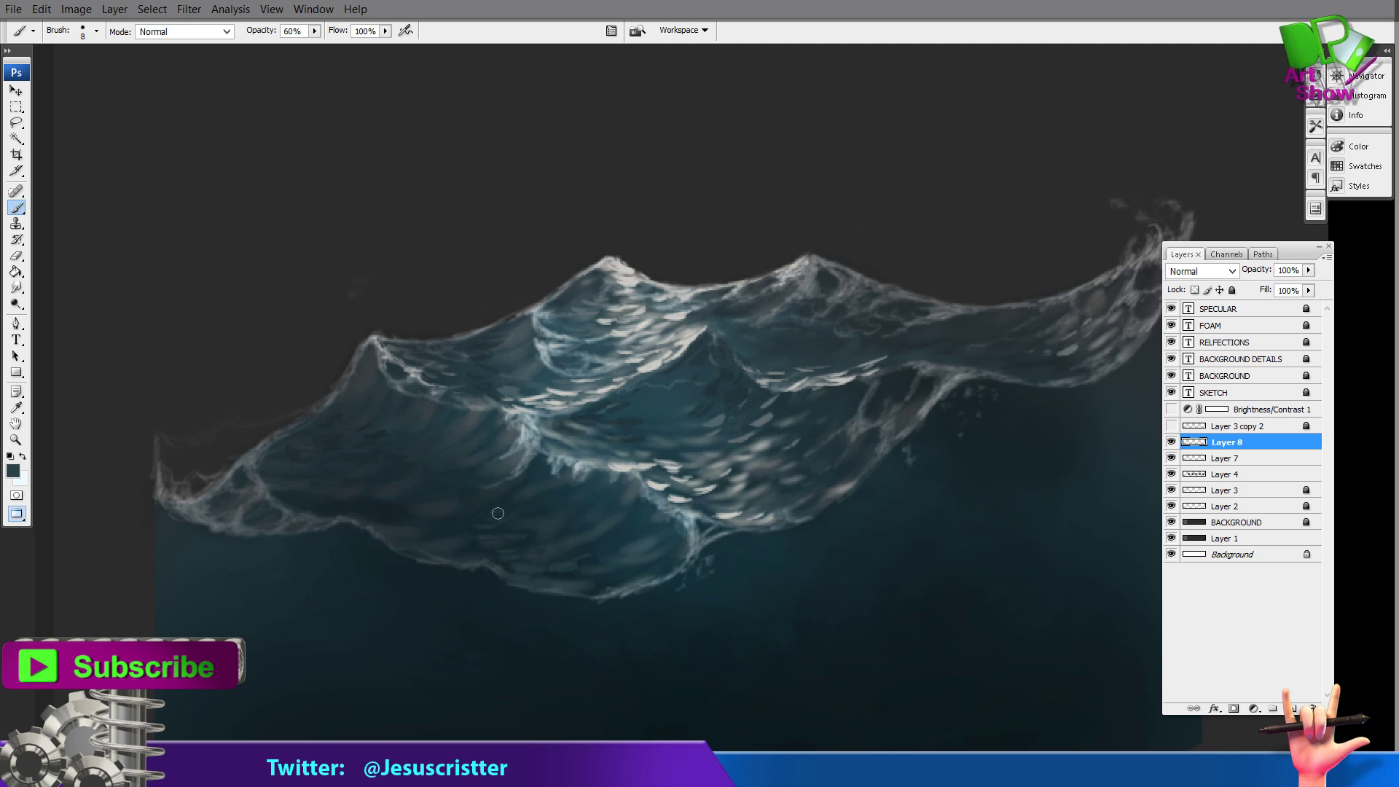
# Step: Examine the darkened wave shading up close and beside the foam stage at several zoom levels
pyautogui.press('z')
pyautogui.keyDown('alt'); pyautogui.click(598, 459); pyautogui.keyUp('alt')
pyautogui.click(729, 421)
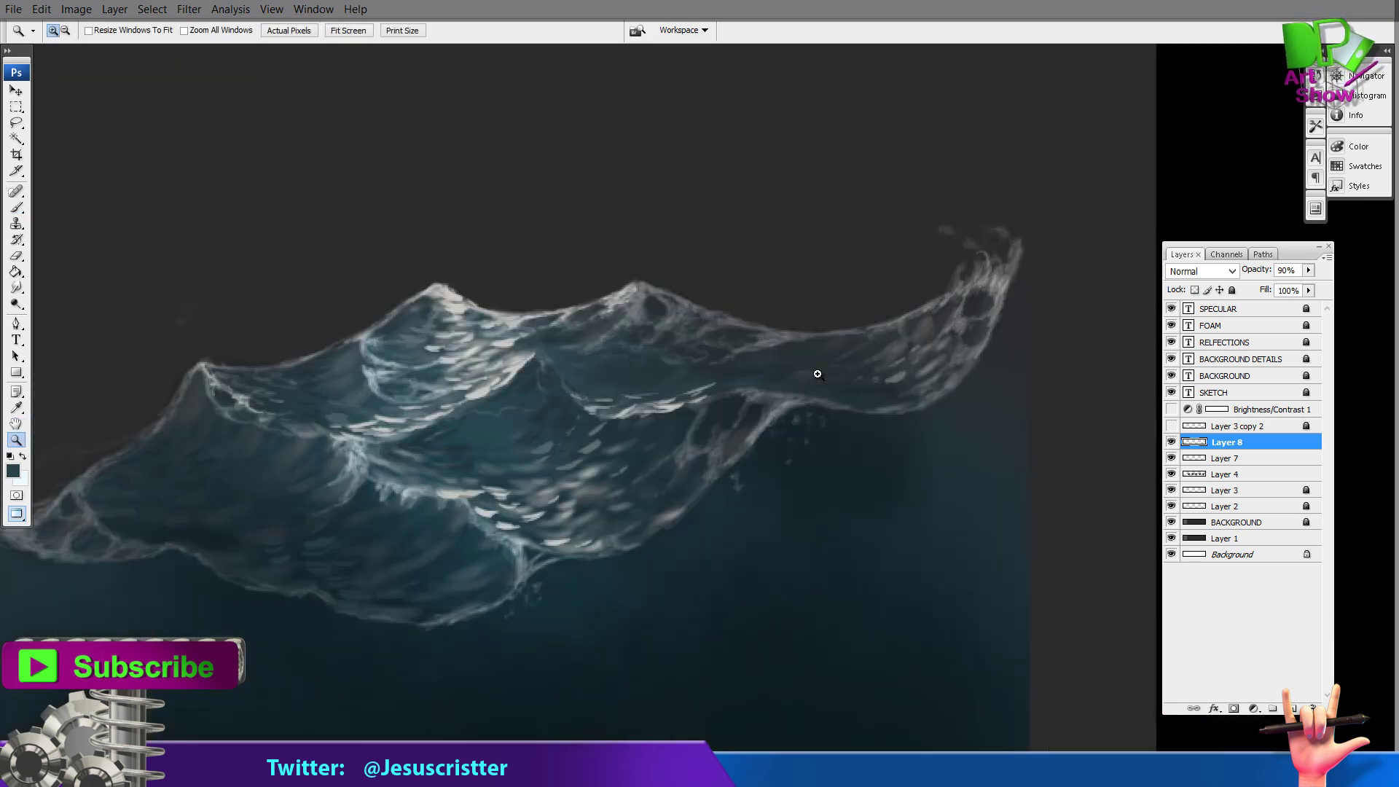
pyautogui.press('b')
pyautogui.press('z')
pyautogui.keyDown('alt'); pyautogui.click(856, 372); pyautogui.keyUp('alt')
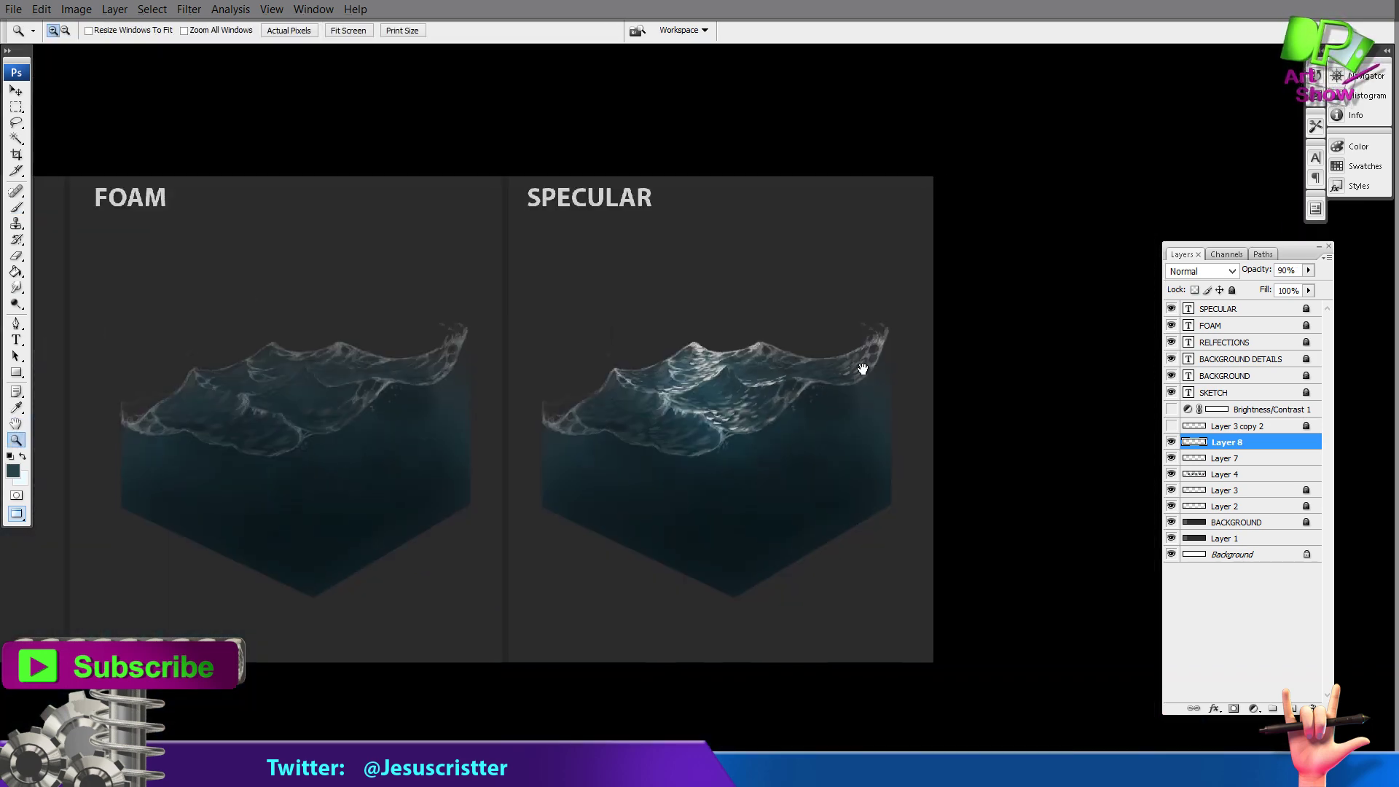
pyautogui.click(813, 398)
pyautogui.click(706, 388)
pyautogui.press('b')
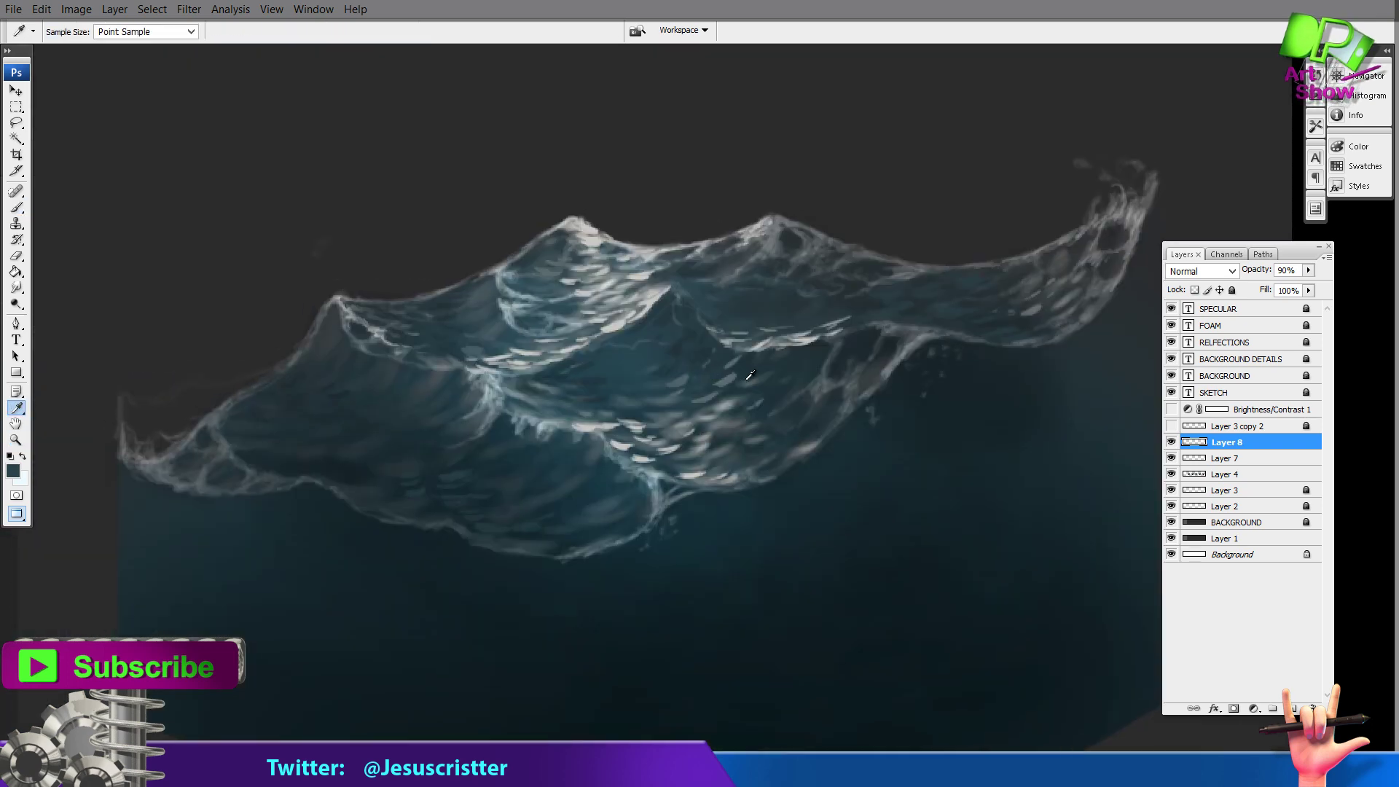
# Step: Merge Layer 8 down into Layer 7 and compare the specular cube with the merged layer hidden and shown
pyautogui.press('z')
pyautogui.keyDown('alt'); pyautogui.click(791, 343); pyautogui.keyUp('alt')
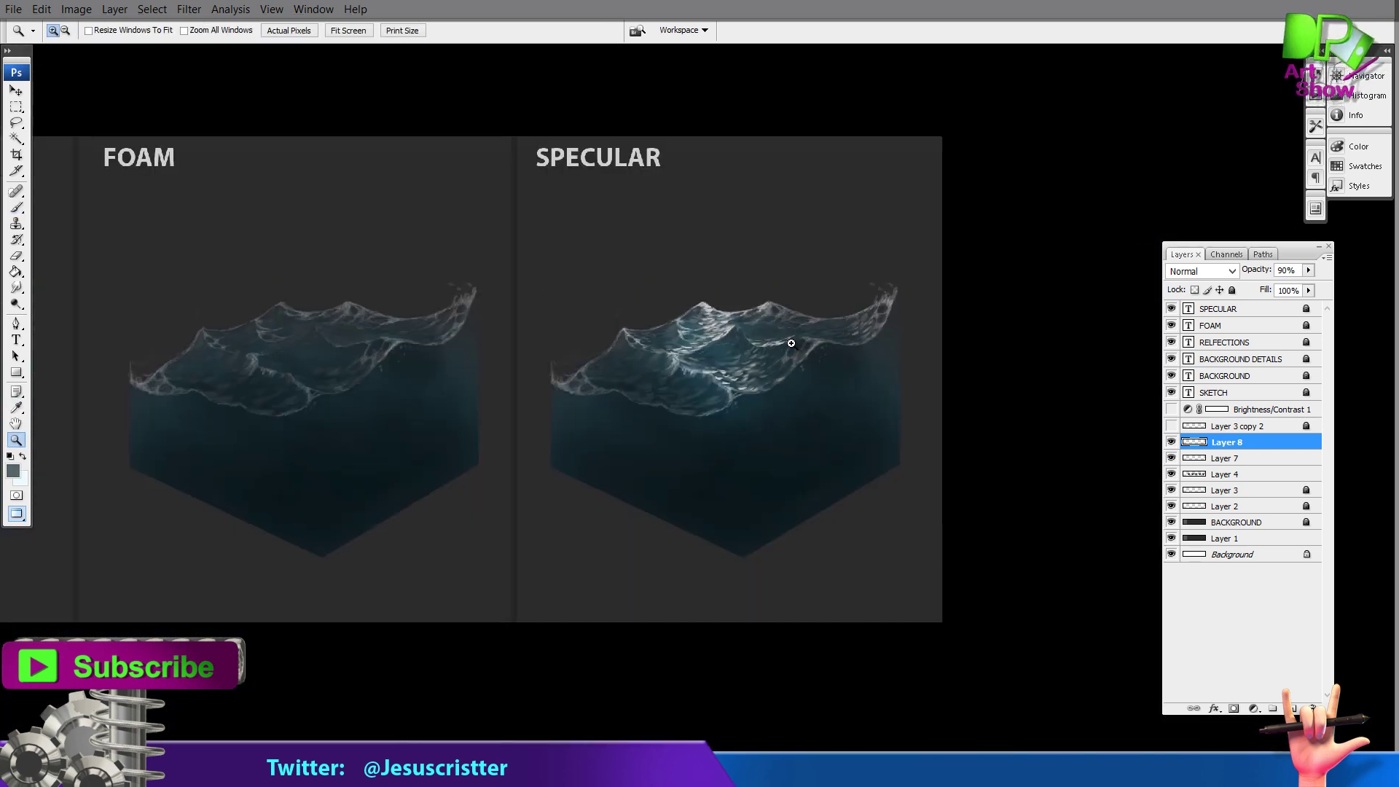
pyautogui.hotkey('ctrl', 'e')
pyautogui.click(1171, 442)
pyautogui.click(1171, 442)
# Step: Set the merged Layer 7's opacity to 70% and check the specular cube beside the foam and reflections stages
pyautogui.press('h')
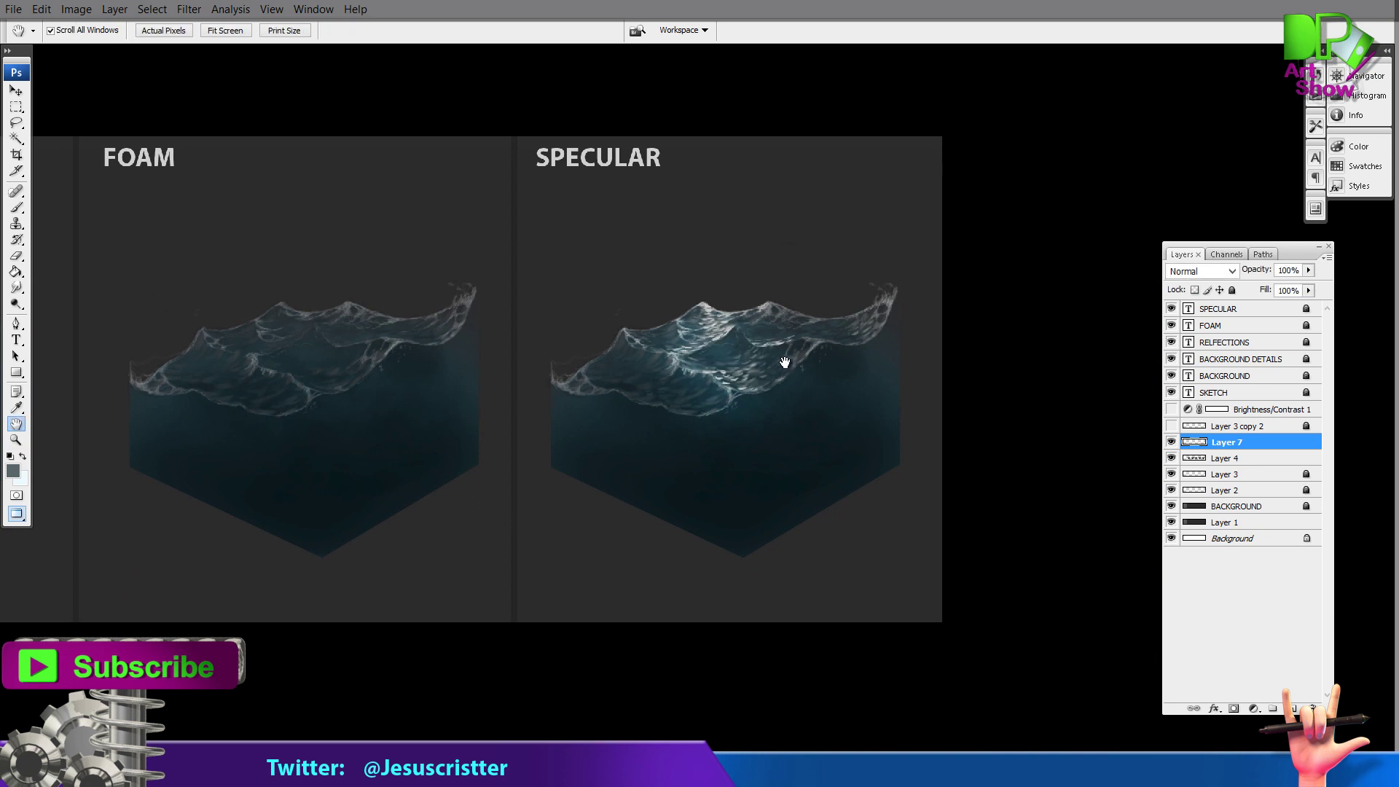
pyautogui.moveTo(816, 389); pyautogui.dragTo(834, 391)
pyautogui.press('z')
pyautogui.keyDown('alt'); pyautogui.click(985, 406); pyautogui.keyUp('alt')
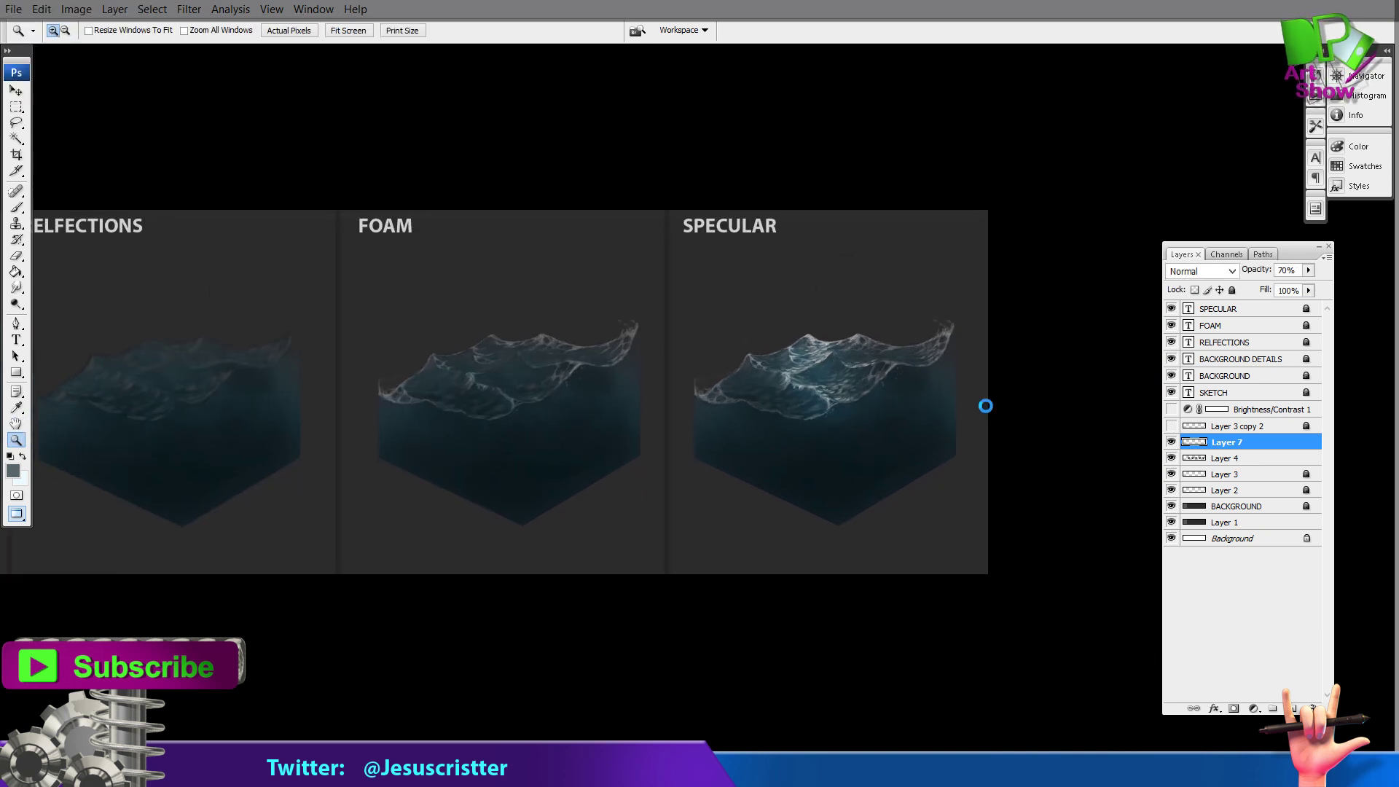
pyautogui.click(857, 376)
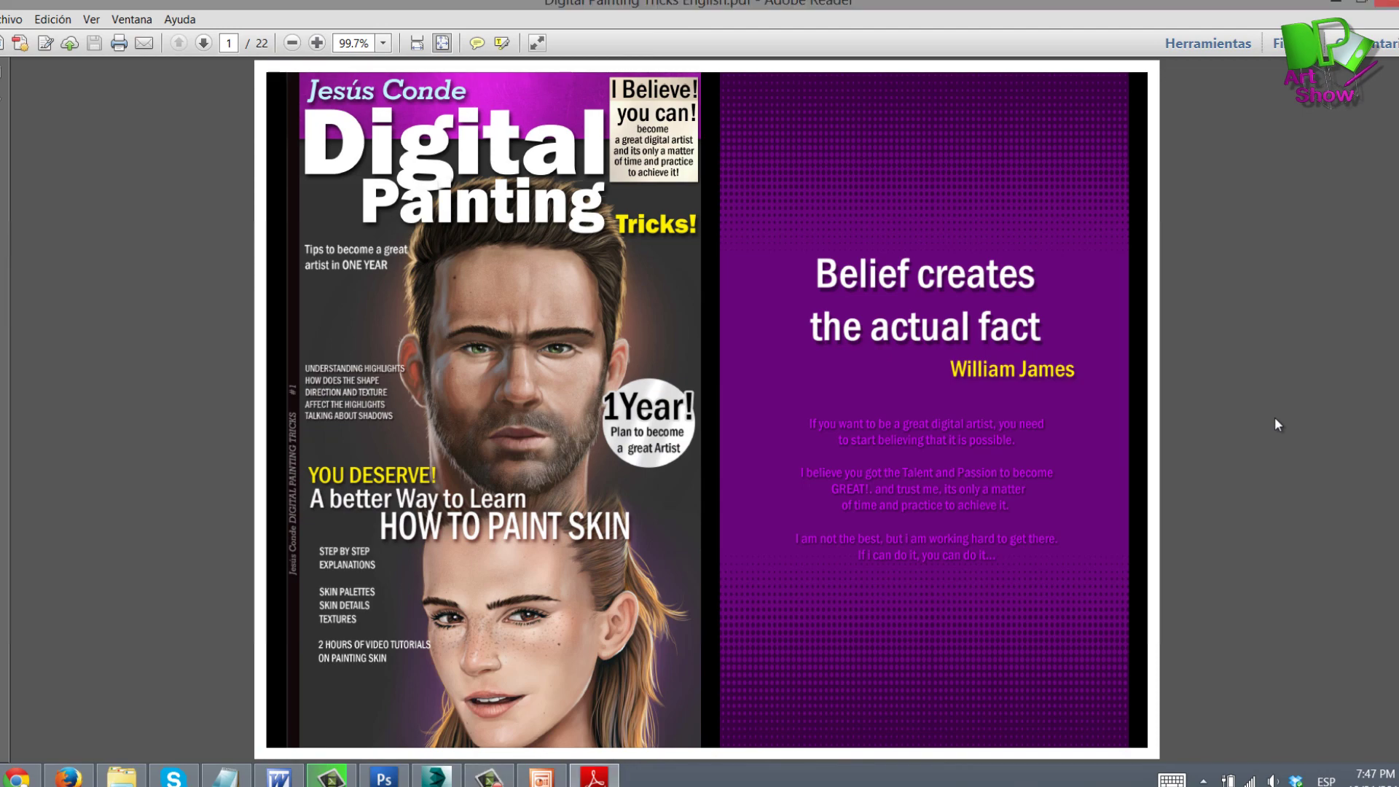
# Step: Page through the Digital Painting Tricks PDF in Adobe Reader, from the cover to the facial hair guide on page 18
pyautogui.scroll(-5, 1274, 417)
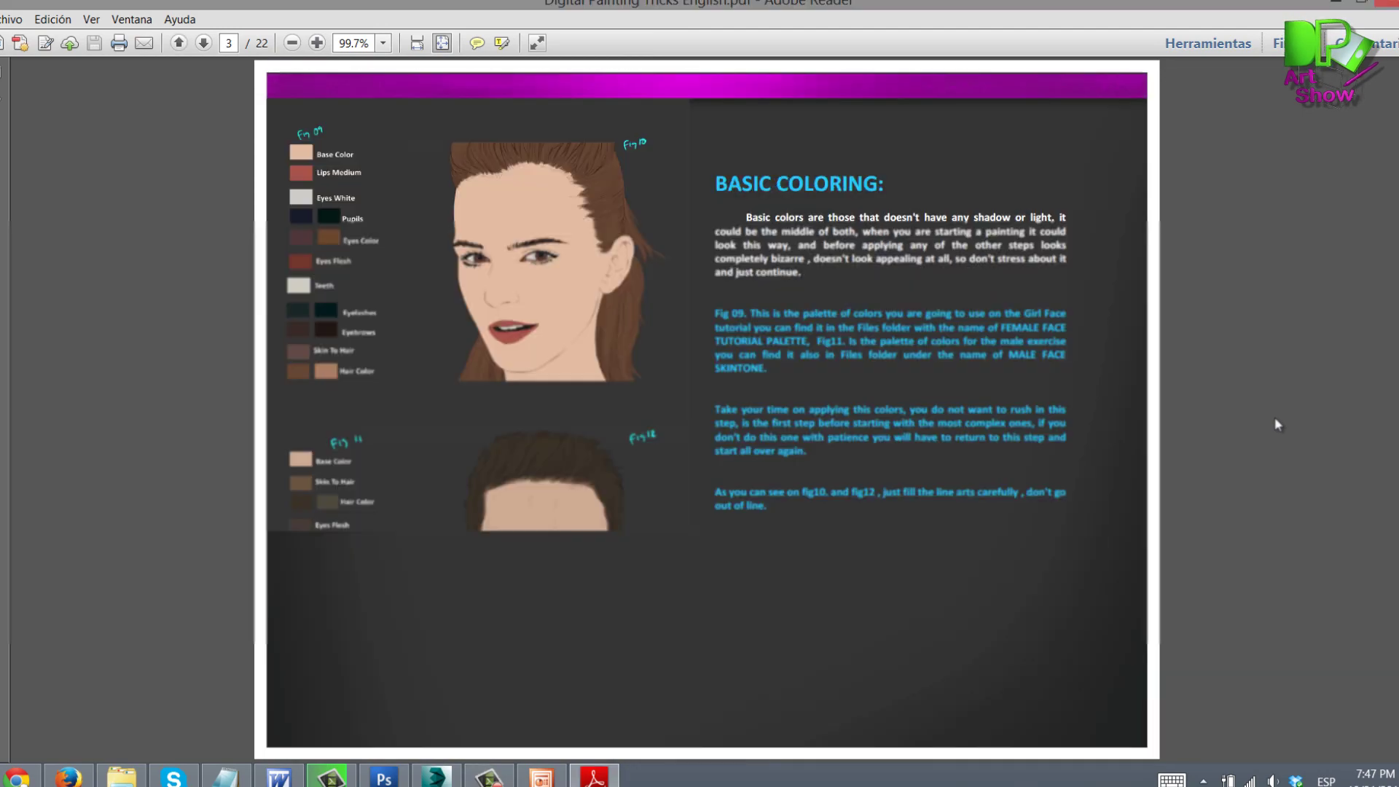
pyautogui.scroll(-5, 1275, 417)
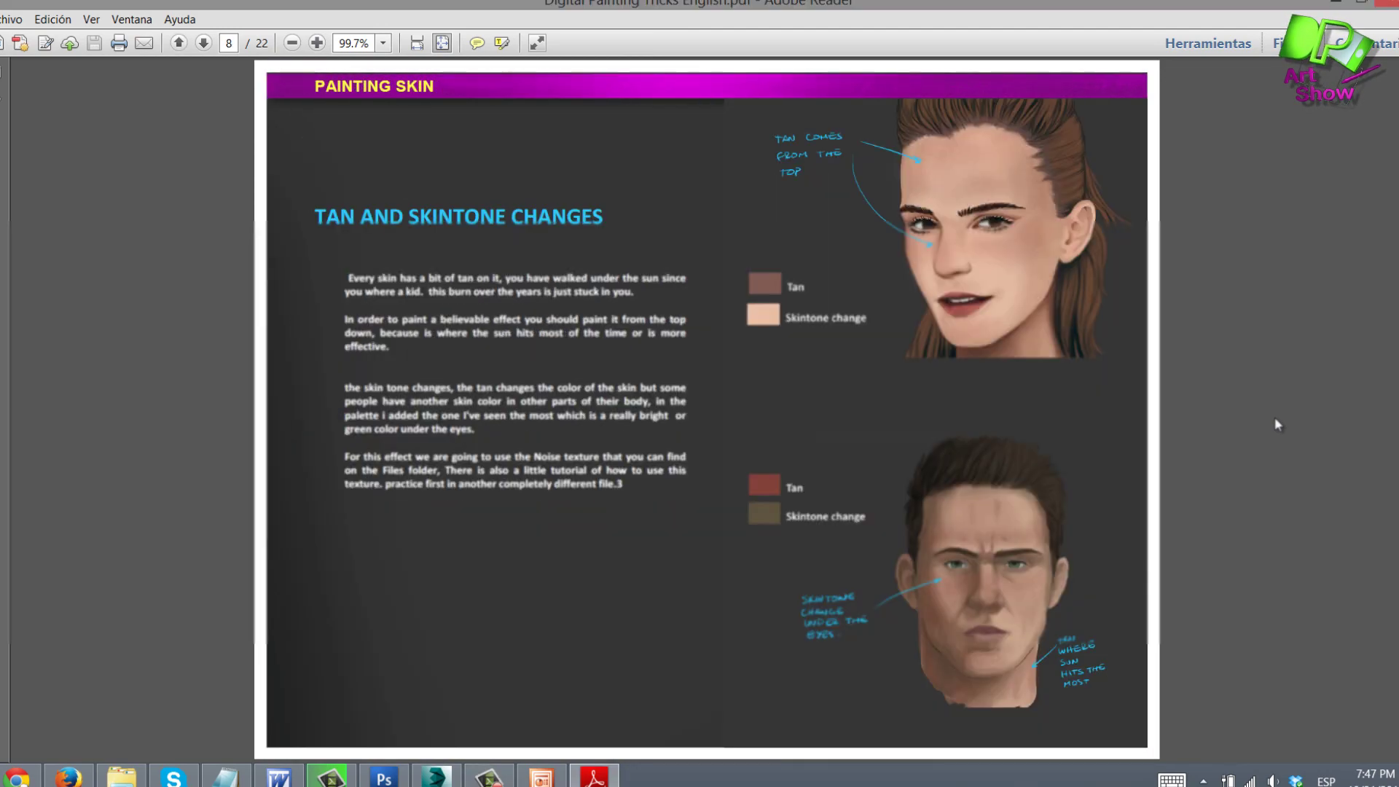
pyautogui.scroll(-5, 1276, 424)
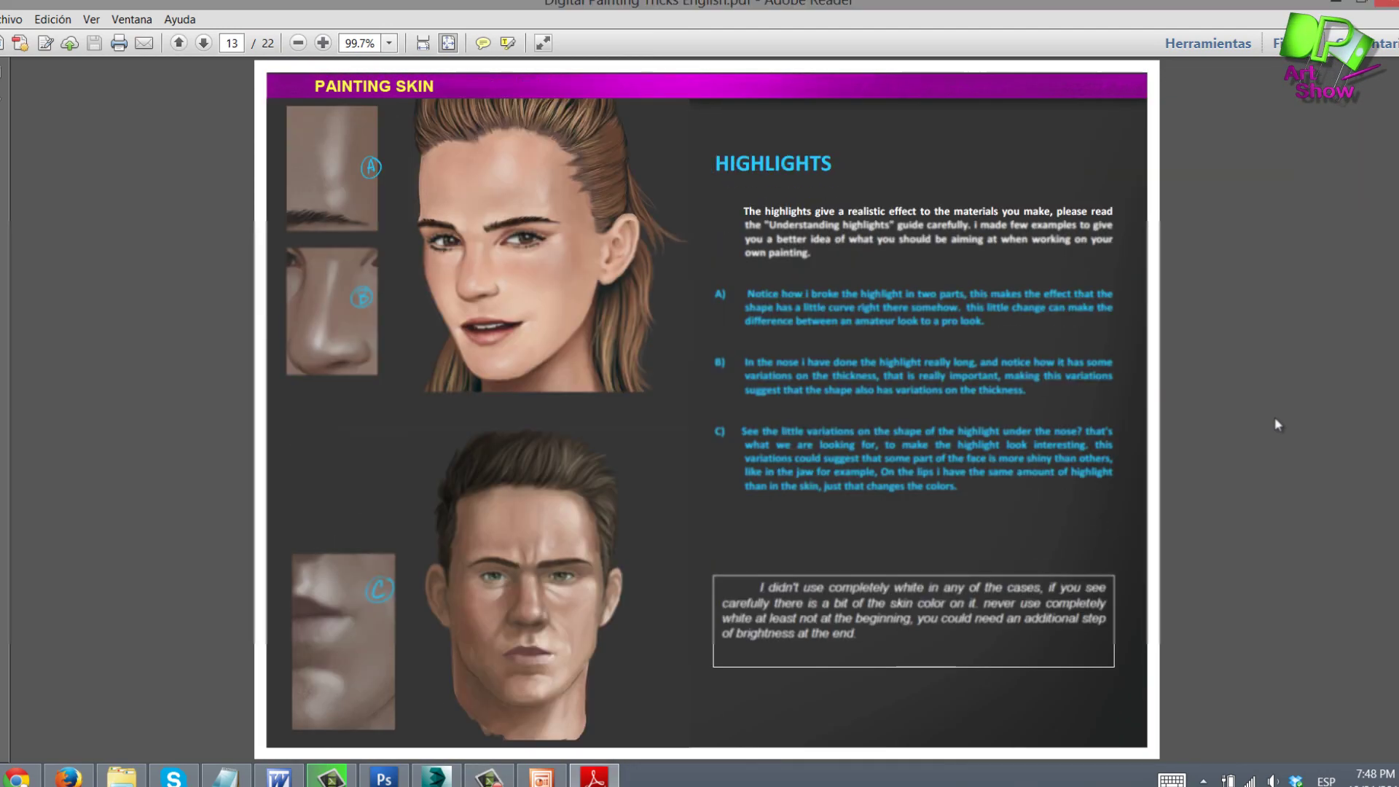
pyautogui.scroll(-3, 1276, 424)
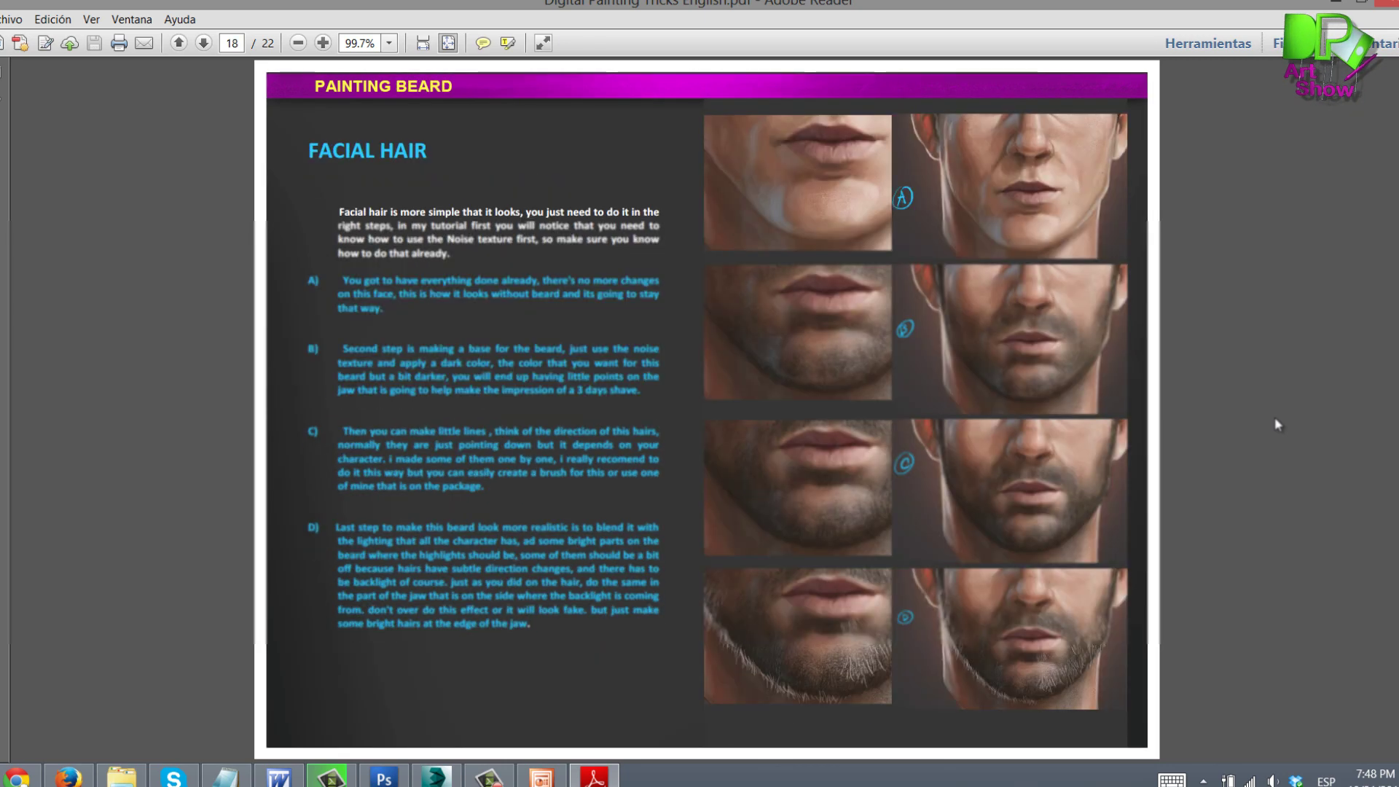
pyautogui.scroll(2, 1275, 424)
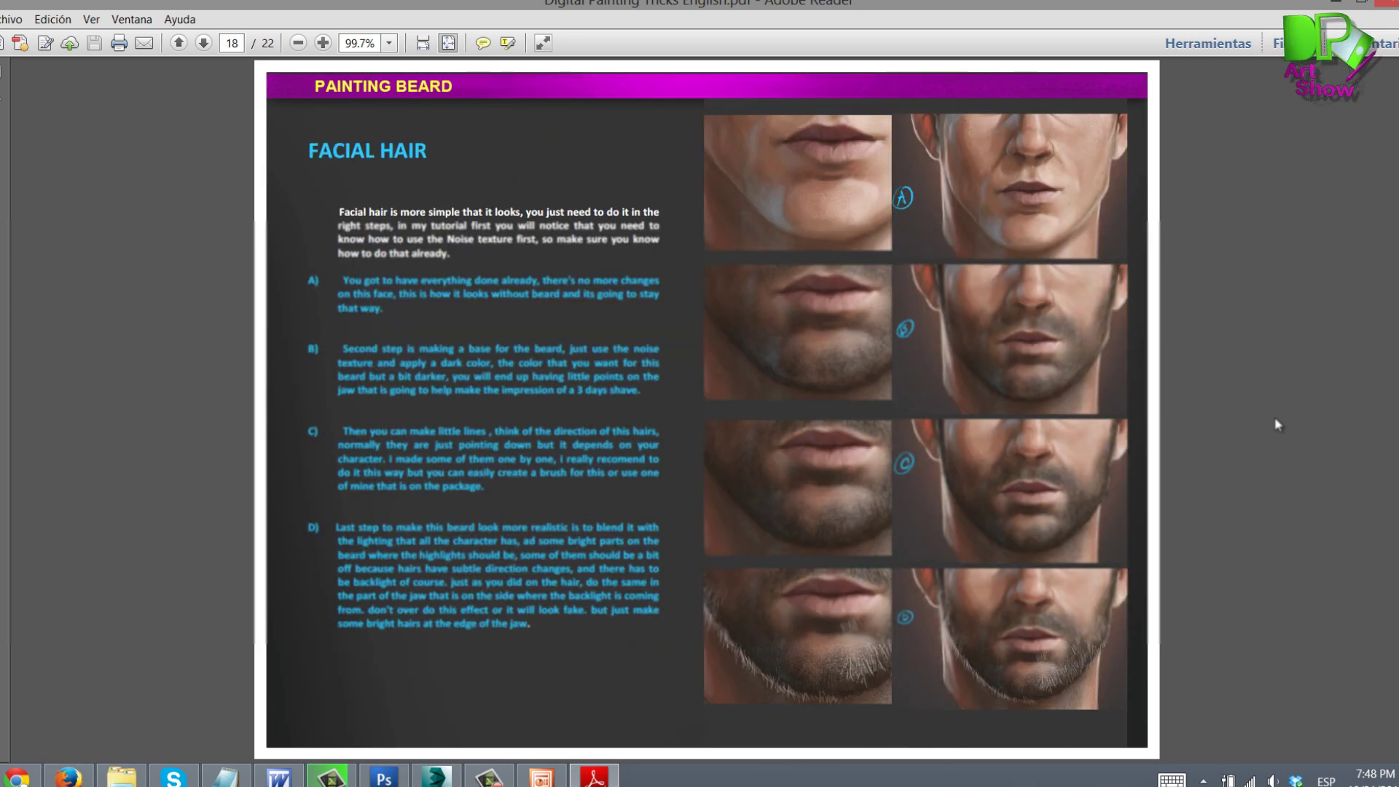
pyautogui.scroll(-1, 1284, 449)
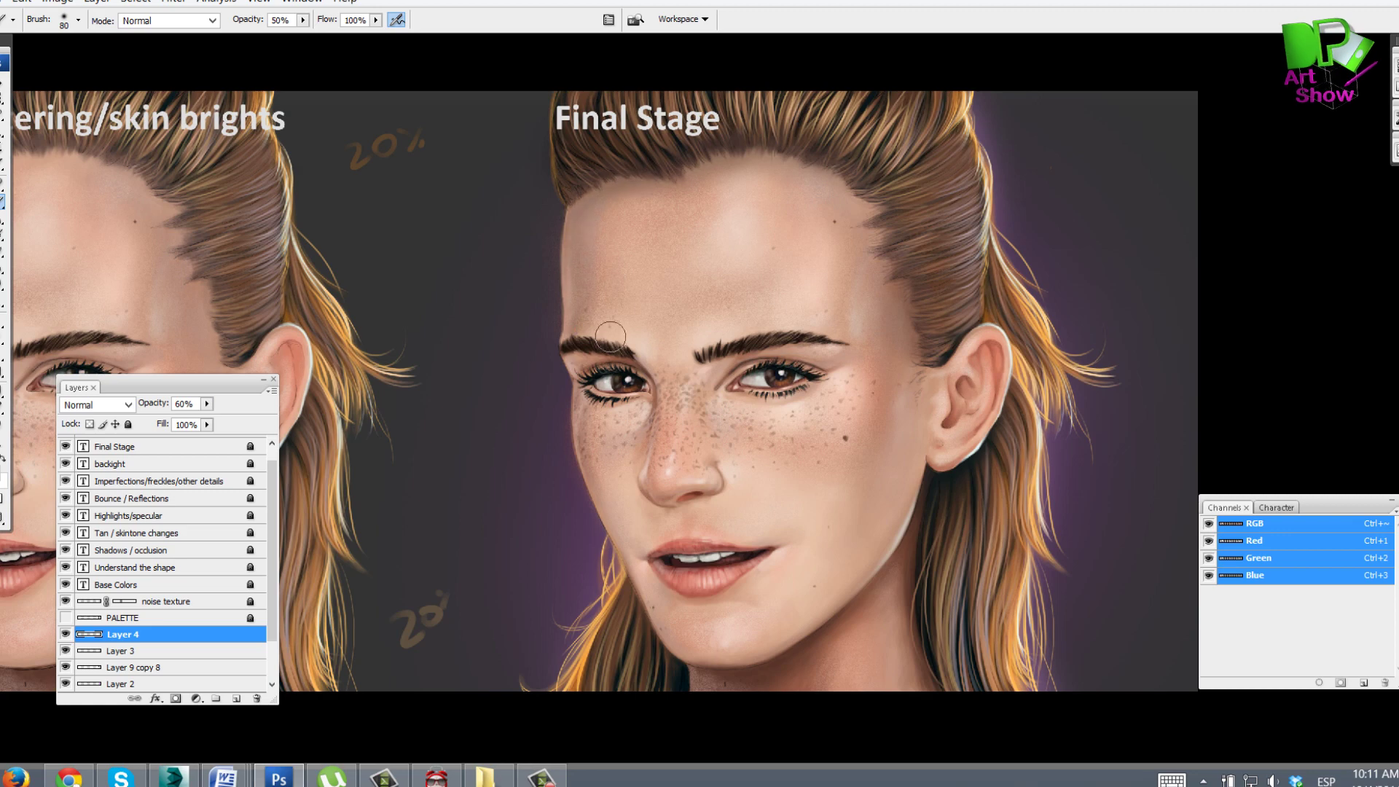
# Step: In Photoshop, set Layer 4's opacity to 23% on the female portrait's final stage and merge it into Layer 3
pyautogui.moveTo(836, 356); pyautogui.dragTo(913, 344)
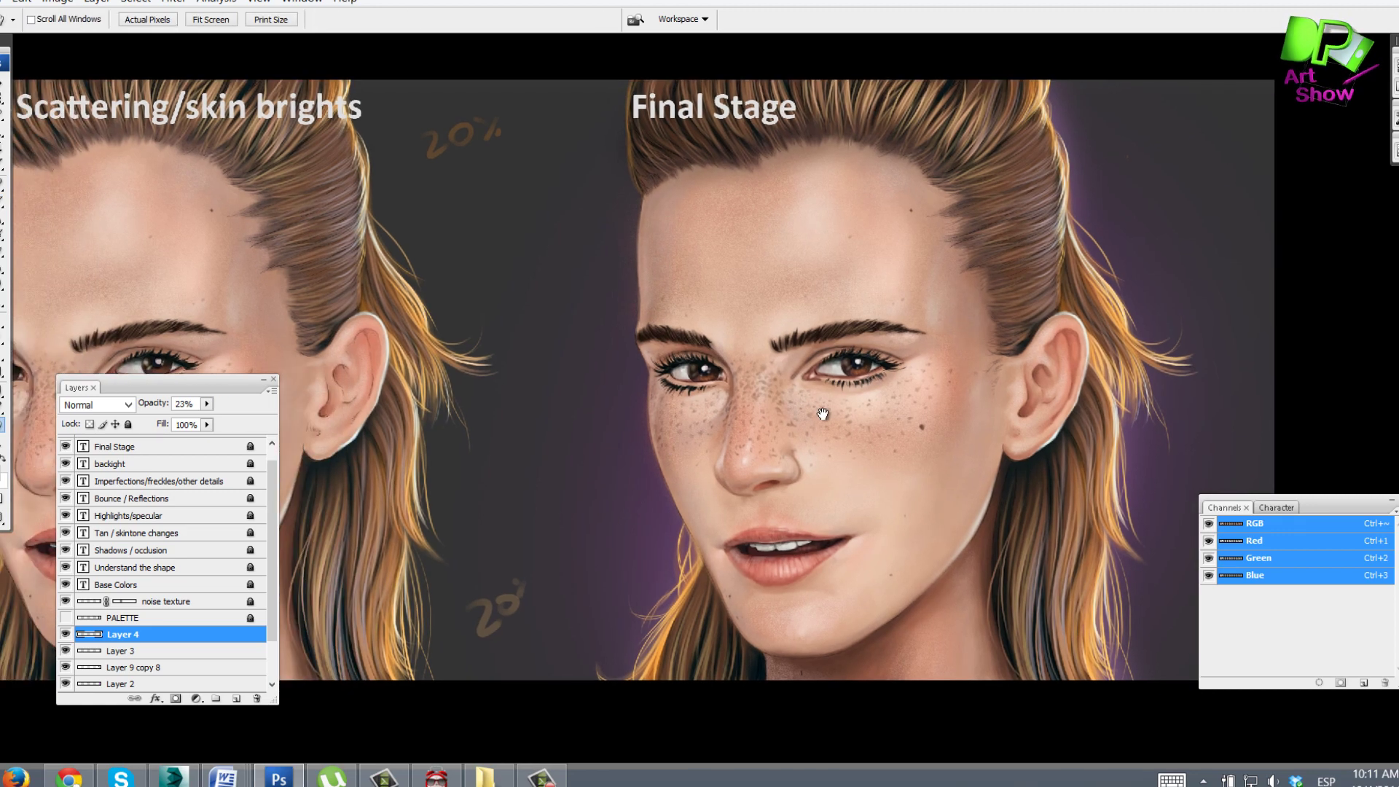
pyautogui.moveTo(823, 414); pyautogui.dragTo(831, 416)
pyautogui.keyDown('alt'); pyautogui.click(910, 410); pyautogui.keyUp('alt')
pyautogui.click(948, 441)
pyautogui.click(64, 653)
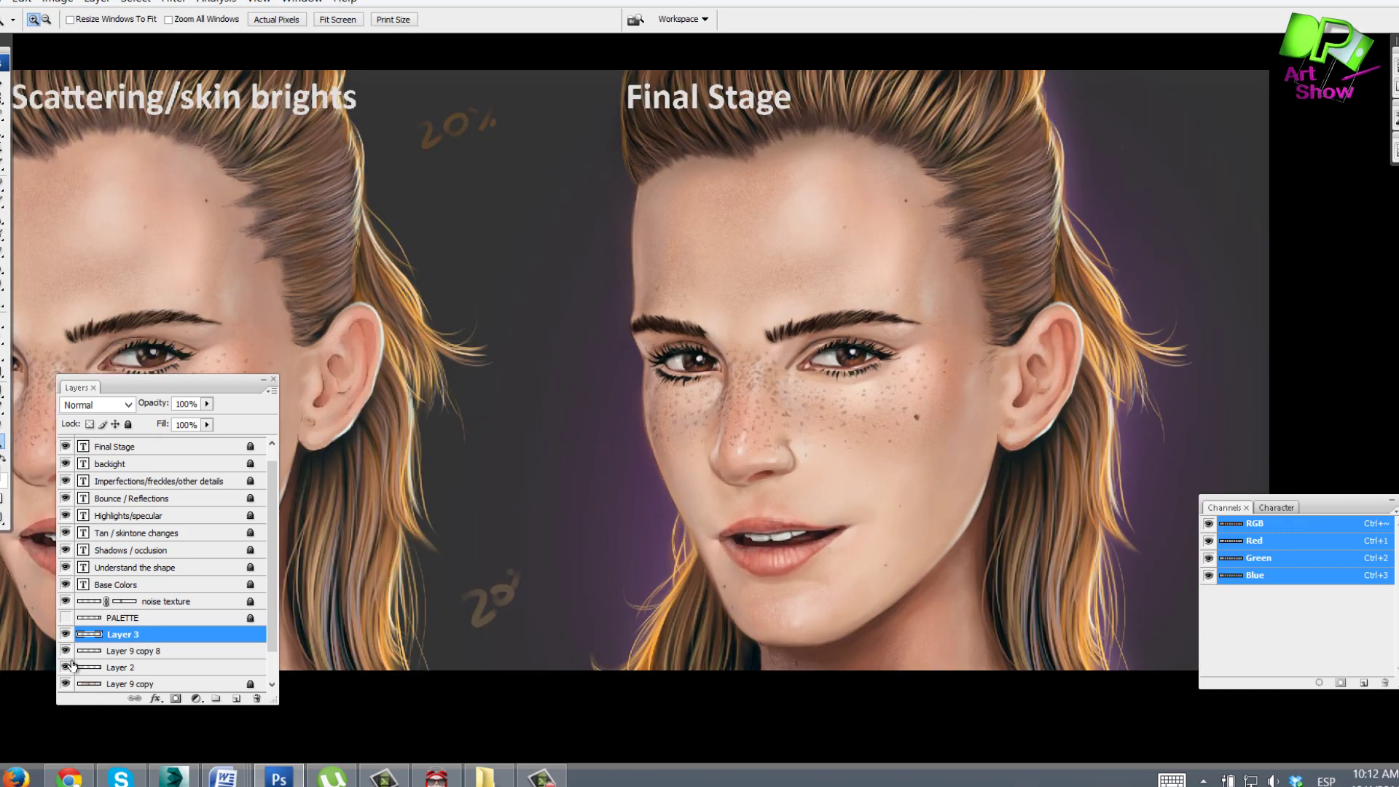
# Step: Reduce the saturation of Layer 9 copy 8 to about -9 with a Hue/Saturation adjustment
pyautogui.click(57, 3)
pyautogui.moveTo(80, 40)
pyautogui.click(218, 197)
pyautogui.moveTo(1178, 280); pyautogui.dragTo(1171, 279)
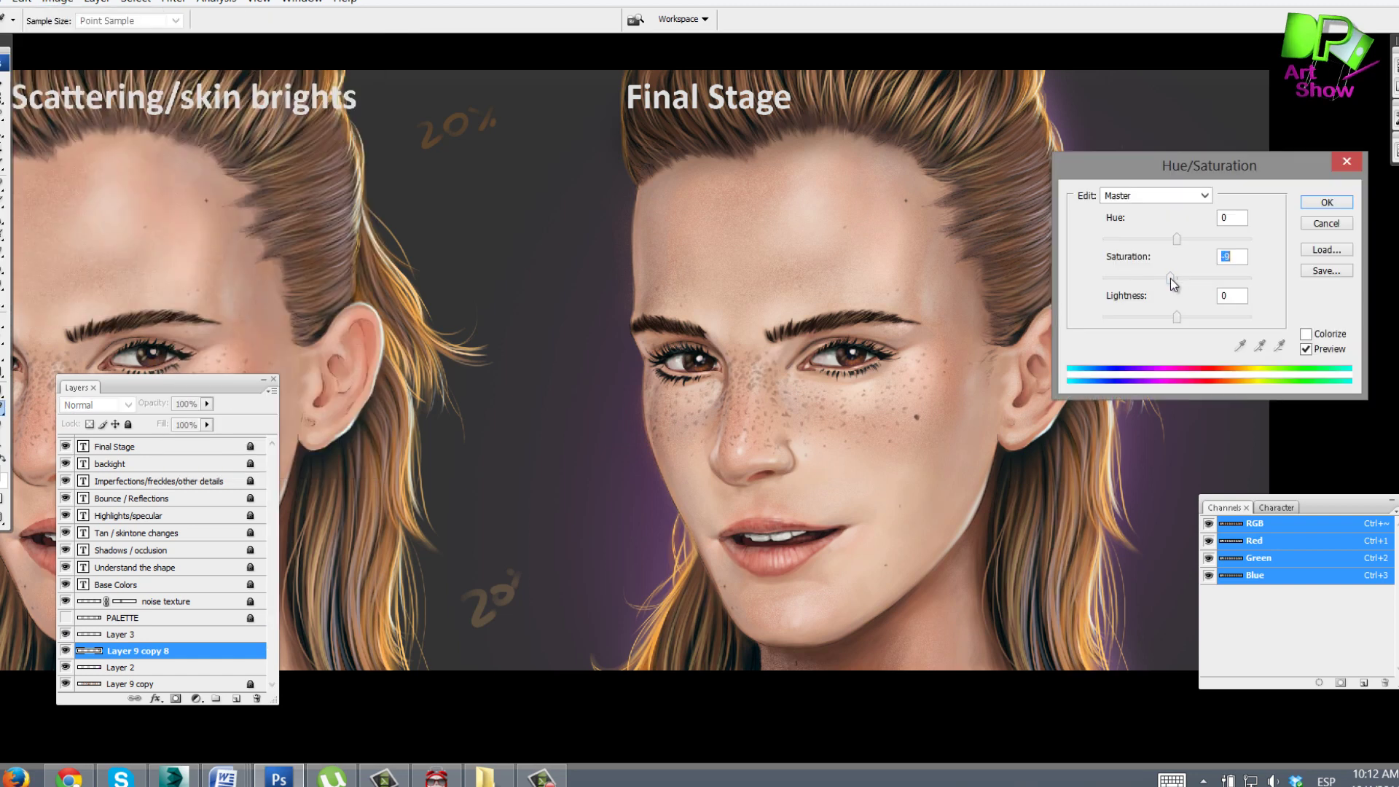
pyautogui.click(1307, 207)
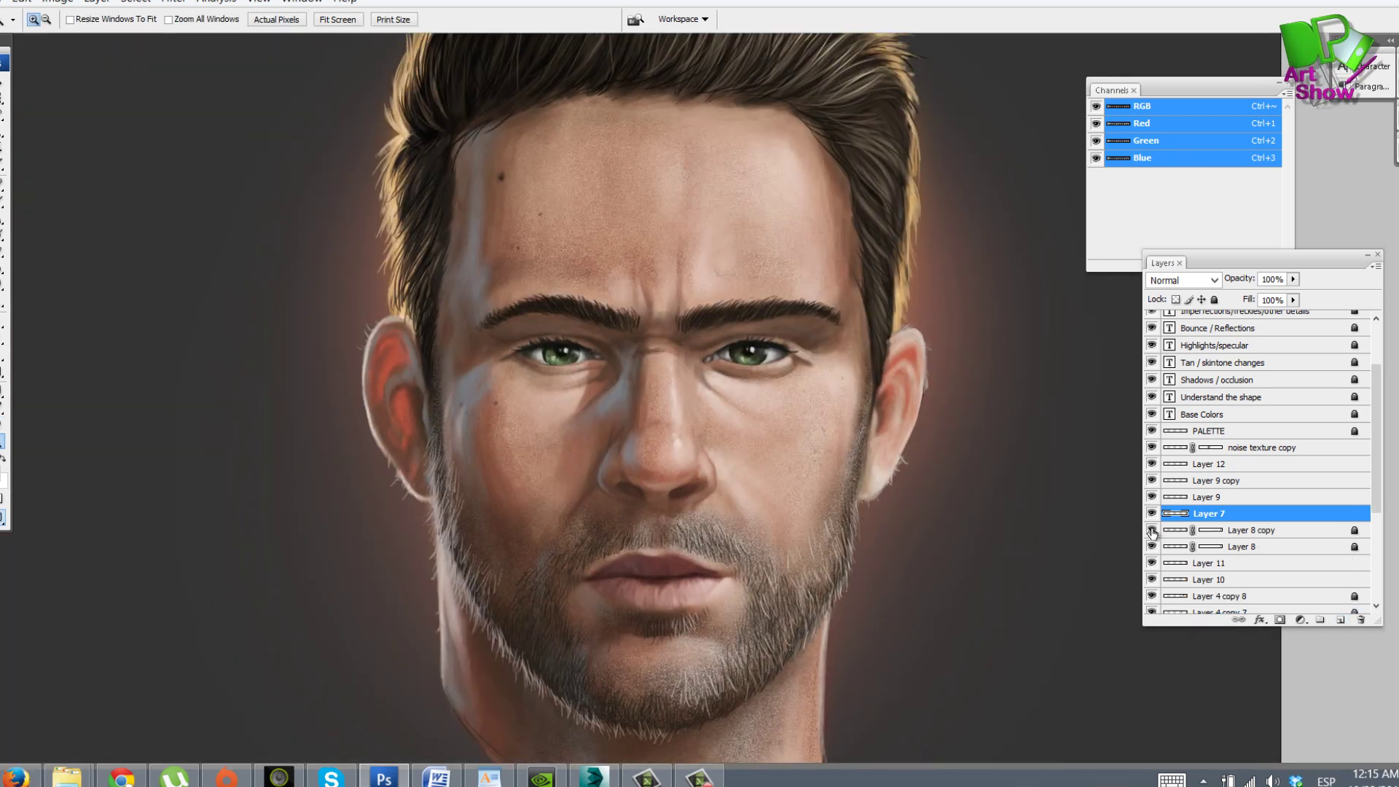
# Step: Compare the male portrait with Layer 8 copy hidden and shown
pyautogui.click(1153, 531)
pyautogui.click(1152, 532)
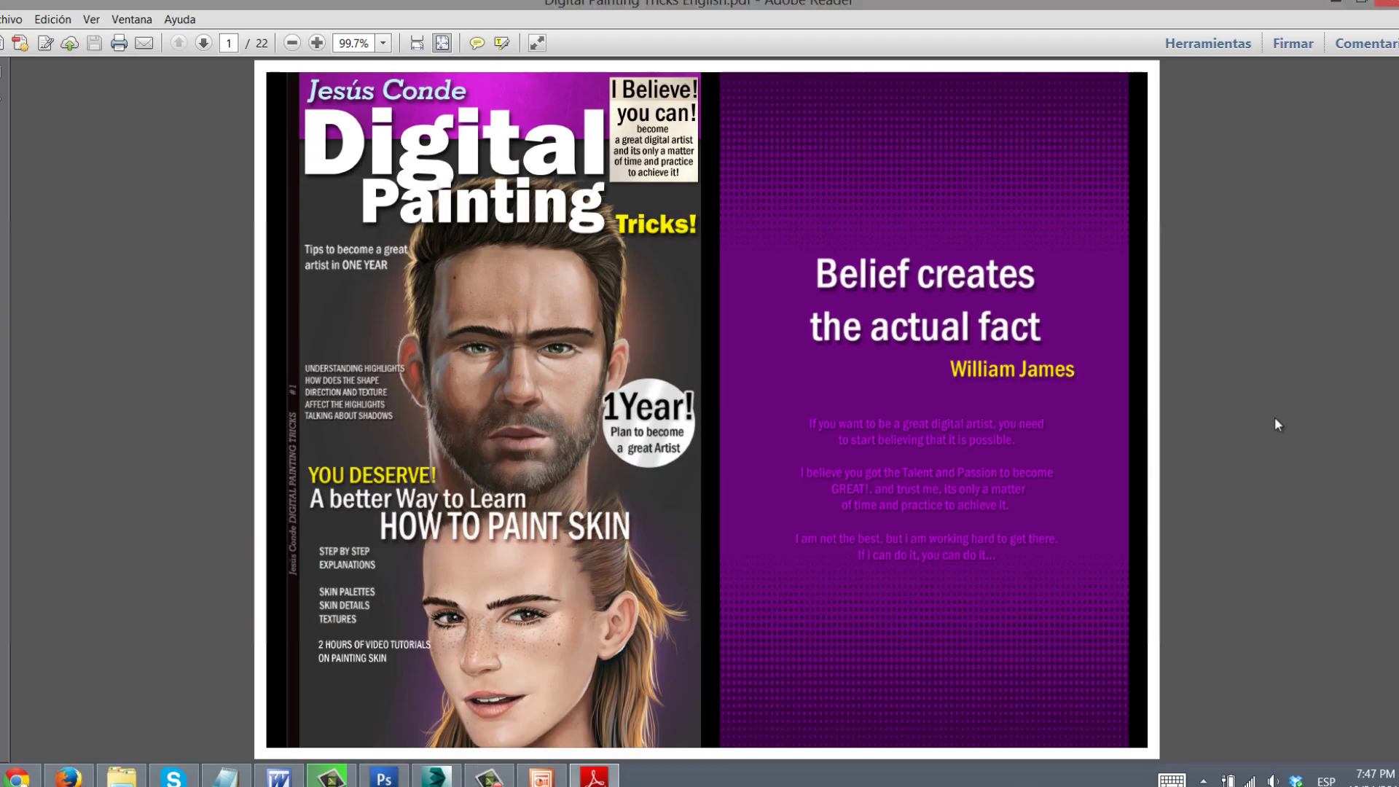
# Step: Browse the Digital Painting Tricks PDF in Adobe Reader from the cover to the weekly artist plan on page 20
pyautogui.scroll(-5, 1276, 419)
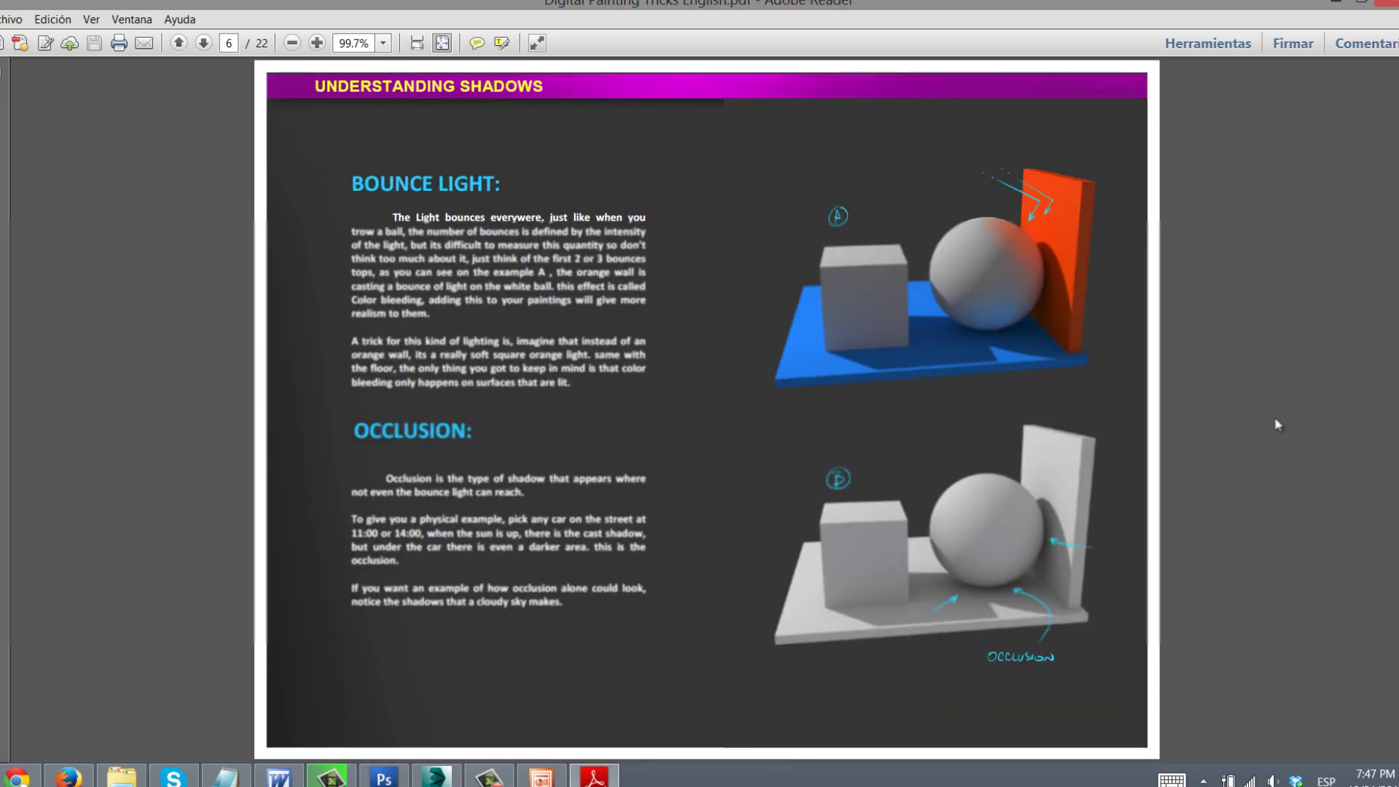
pyautogui.scroll(-5, 1277, 425)
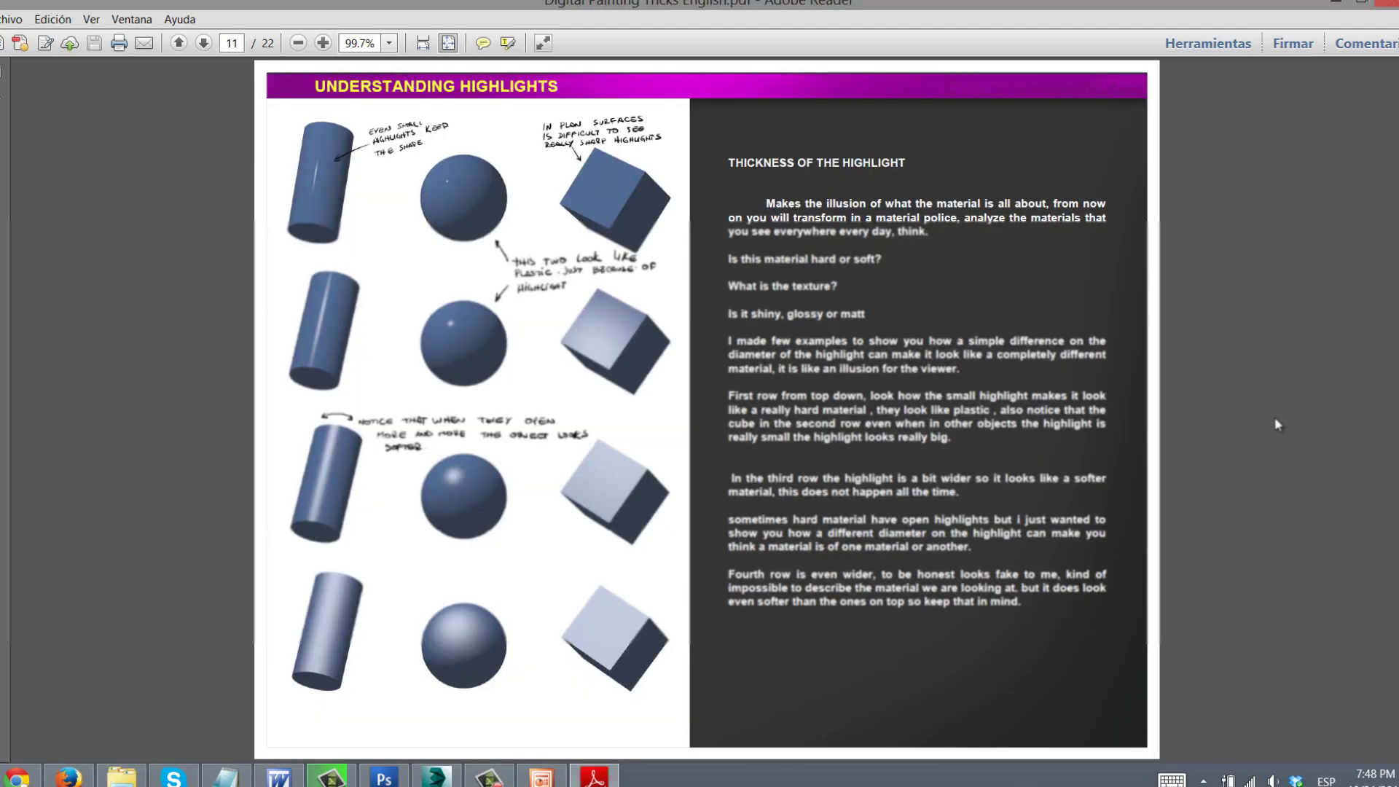
pyautogui.scroll(-5, 1277, 425)
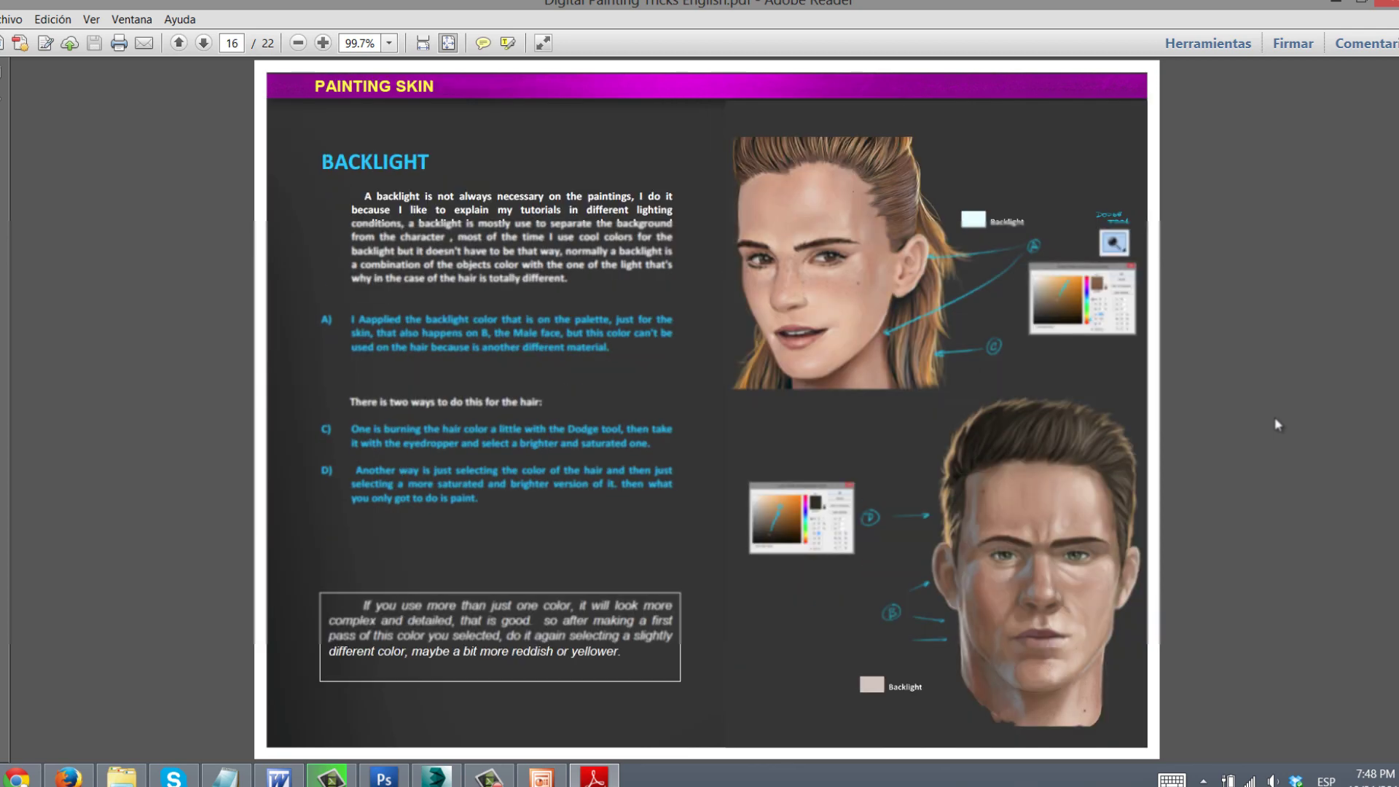
pyautogui.scroll(-3, 1277, 425)
pyautogui.scroll(-1, 1277, 425)
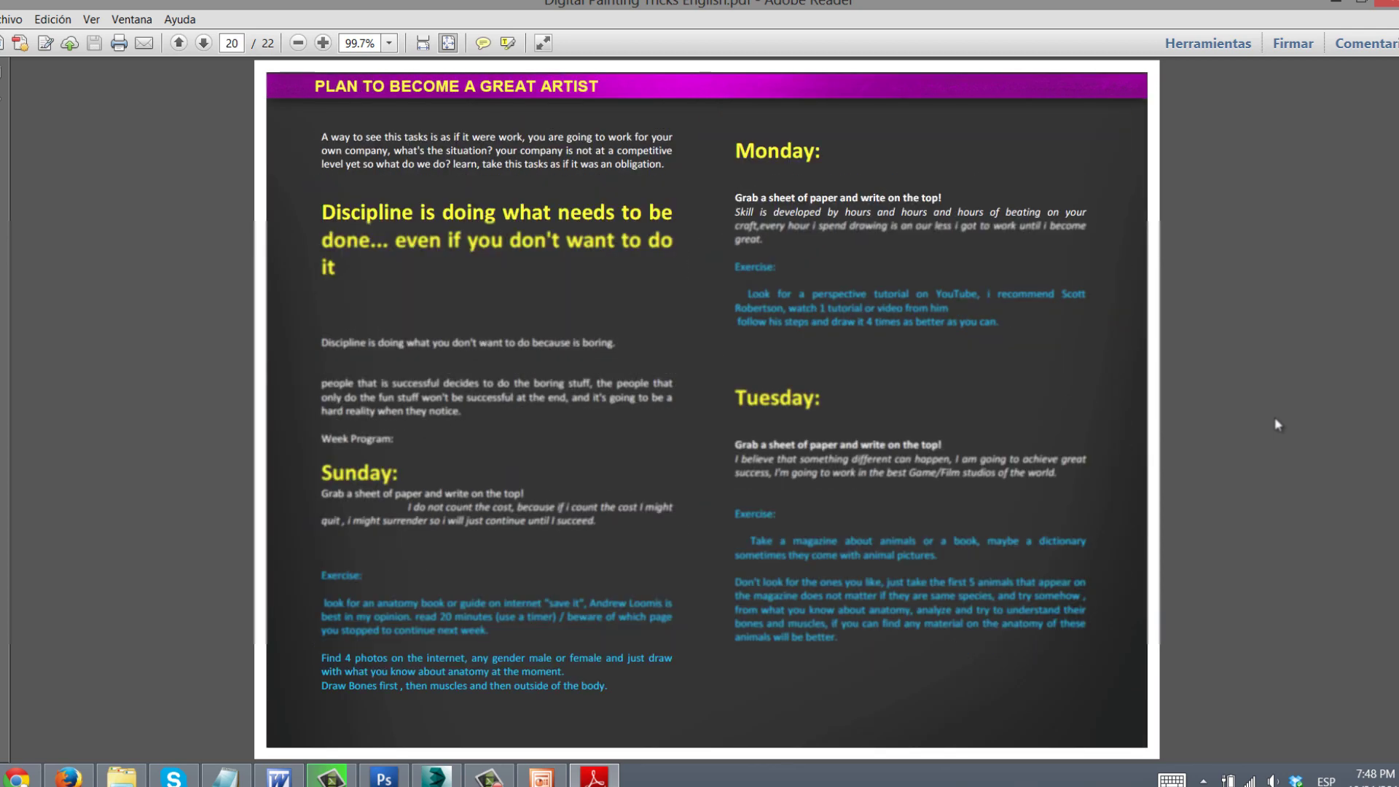
pyautogui.scroll(2, 1278, 425)
pyautogui.scroll(2, 1284, 449)
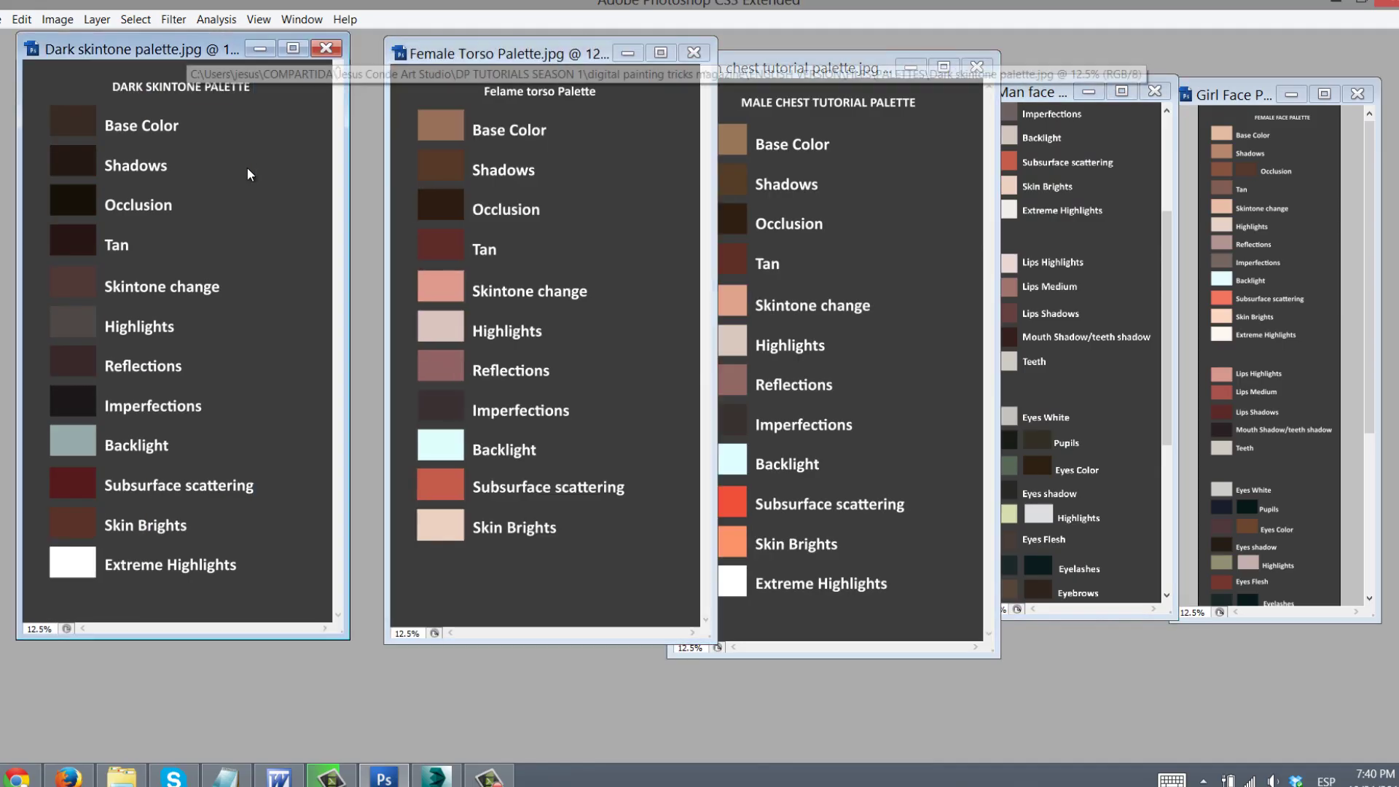
# Step: Spread out the skin tone palette windows in Photoshop and examine the swatches of the man and girl face palettes
pyautogui.moveTo(146, 48); pyautogui.dragTo(120, 60)
pyautogui.moveTo(510, 53); pyautogui.dragTo(438, 56)
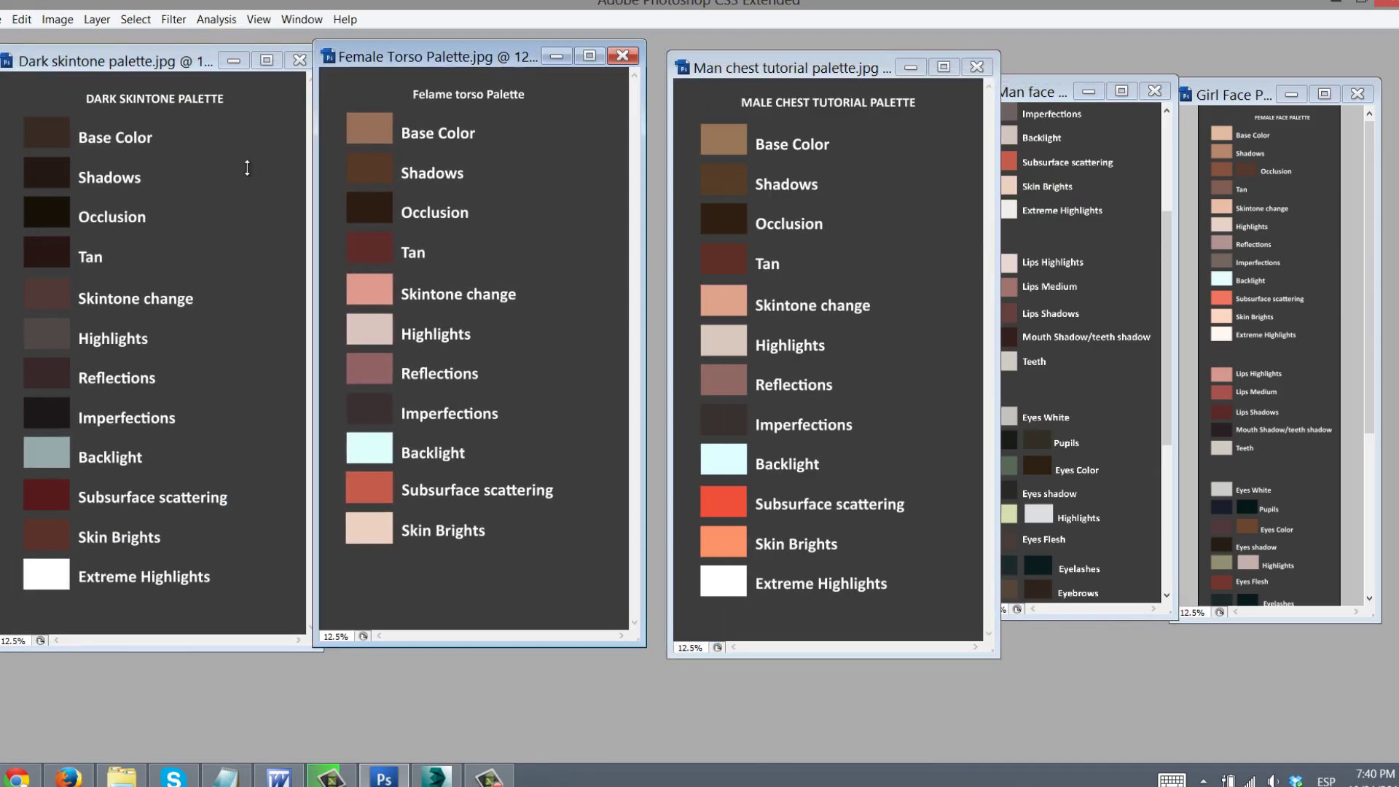
pyautogui.moveTo(802, 68); pyautogui.dragTo(713, 68)
pyautogui.moveTo(1033, 92); pyautogui.dragTo(917, 100)
pyautogui.moveTo(955, 292)
pyautogui.mouseDown()
pyautogui.moveTo(955, 324)
pyautogui.moveTo(955, 136)
pyautogui.mouseUp()
pyautogui.moveTo(1275, 365); pyautogui.dragTo(1275, 350)
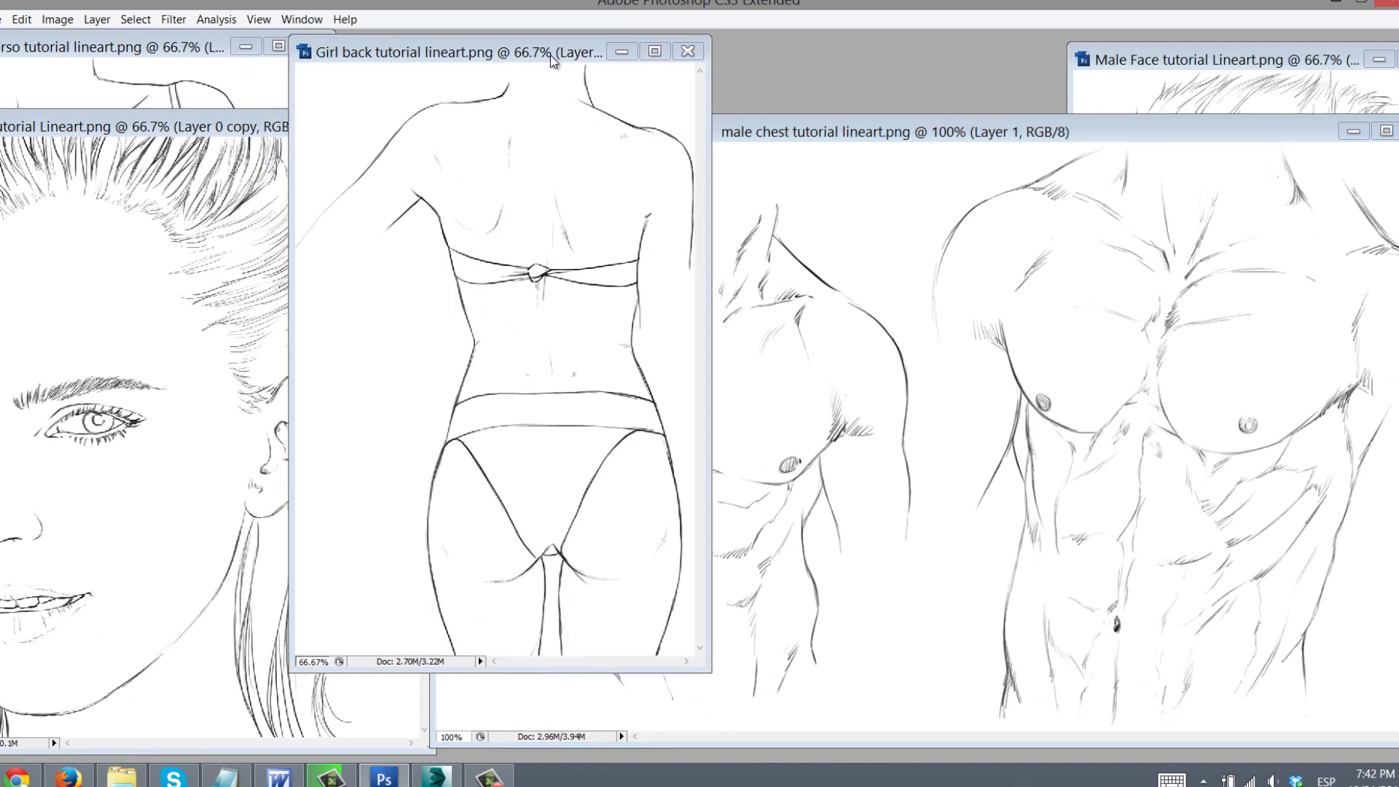
# Step: Rearrange the overlapping tutorial lineart windows and move the Skin_Noise_Texture window so the drawings and textures can be viewed
pyautogui.moveTo(549, 55); pyautogui.dragTo(904, 94)
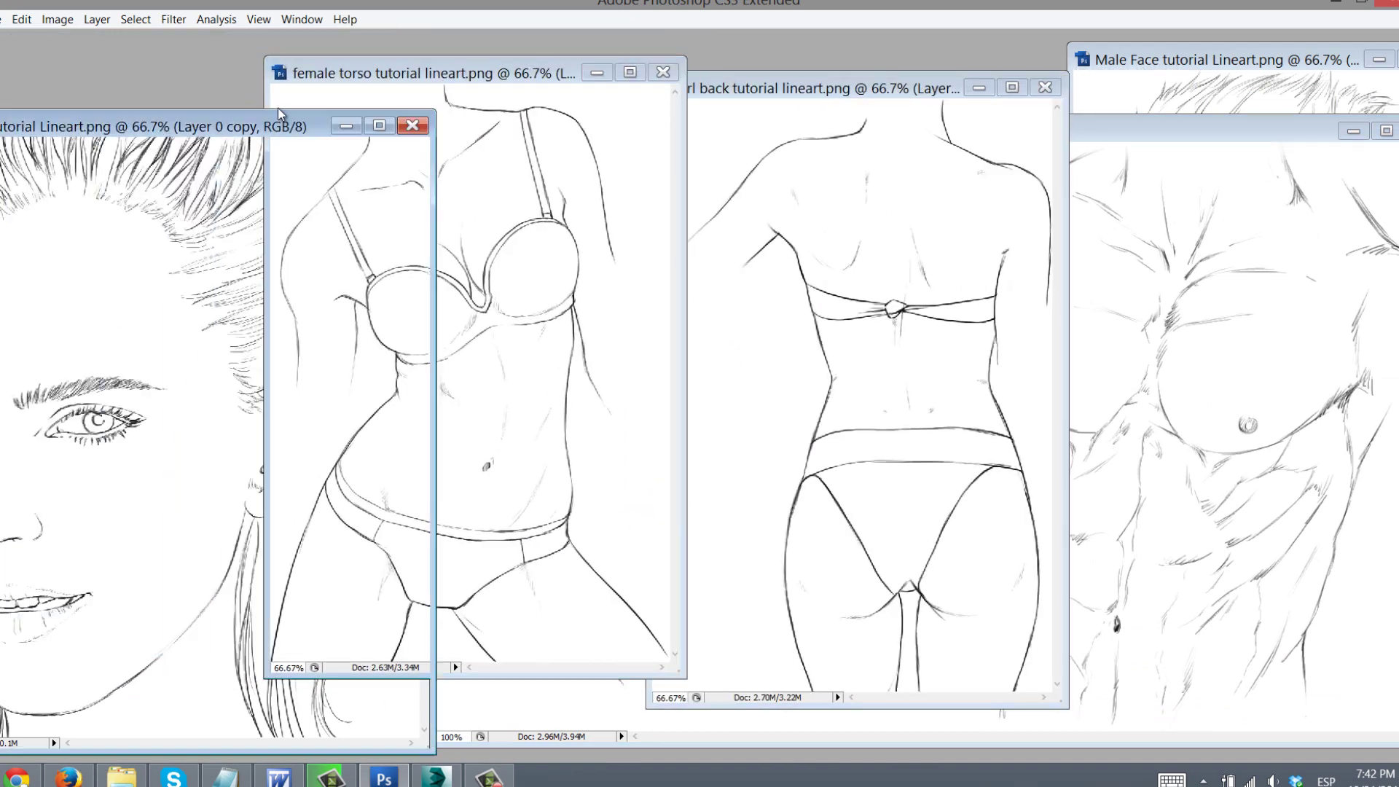
pyautogui.moveTo(281, 113); pyautogui.dragTo(373, 107)
pyautogui.moveTo(1231, 62); pyautogui.dragTo(1103, 78)
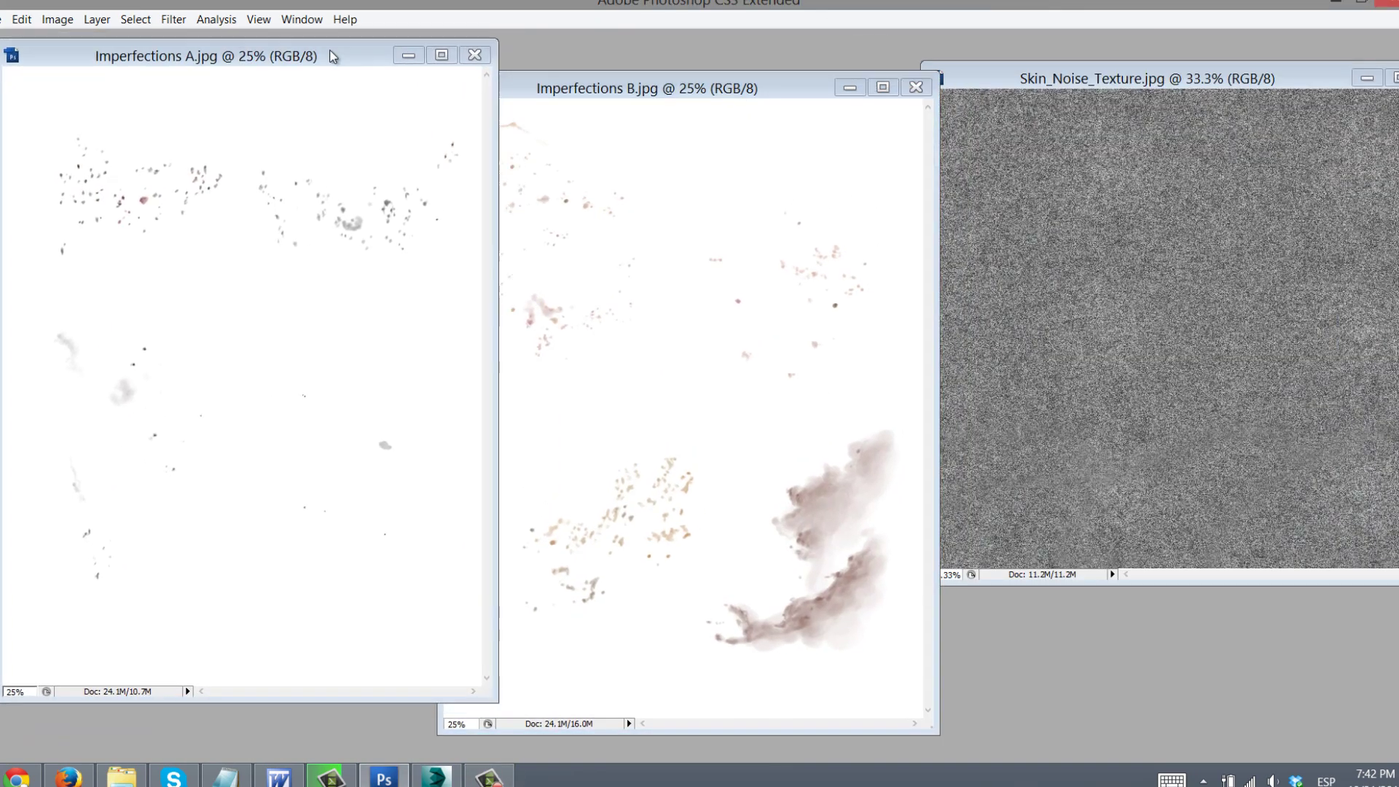
pyautogui.moveTo(1154, 82)
pyautogui.mouseDown()
pyautogui.moveTo(1088, 131)
pyautogui.moveTo(1228, 102)
pyautogui.mouseUp()
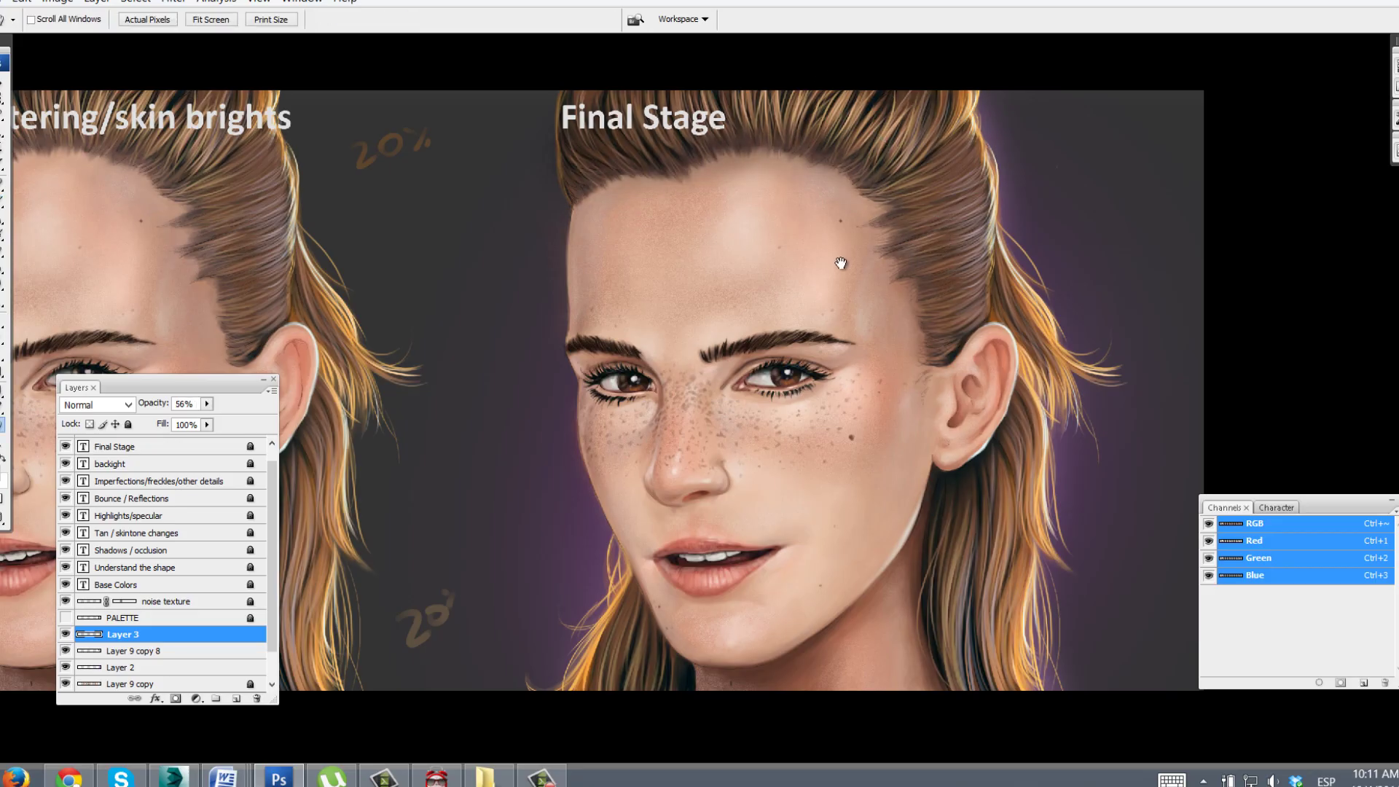
# Step: Reduce Layer 4 to 23% opacity on the female portrait, check the face, and merge the layer down into Layer 3
pyautogui.moveTo(715, 159); pyautogui.dragTo(709, 160)
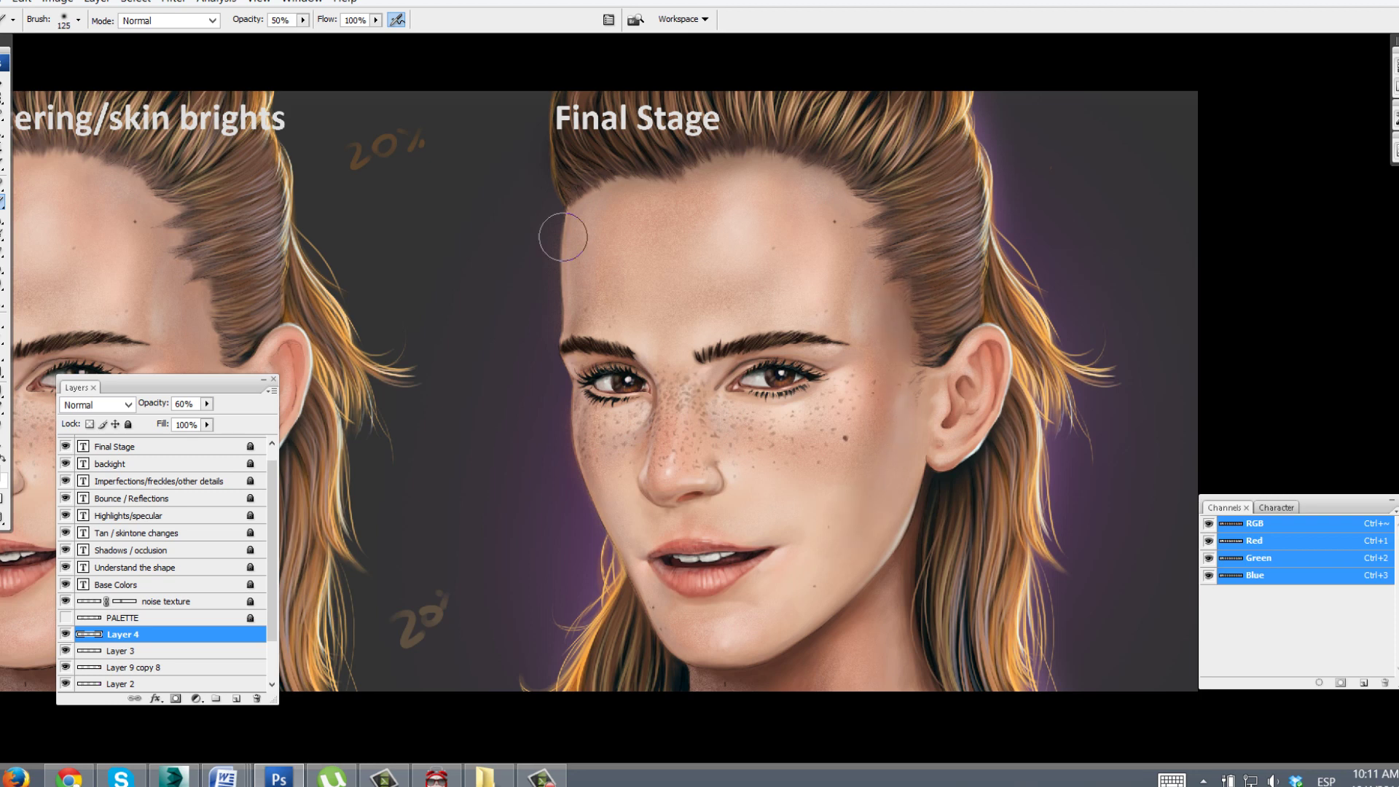
pyautogui.press('2')
pyautogui.press('3')
pyautogui.moveTo(839, 355); pyautogui.dragTo(915, 344)
pyautogui.moveTo(801, 421); pyautogui.dragTo(810, 426)
pyautogui.press('z')
pyautogui.keyDown('alt'); pyautogui.click(895, 410); pyautogui.keyUp('alt')
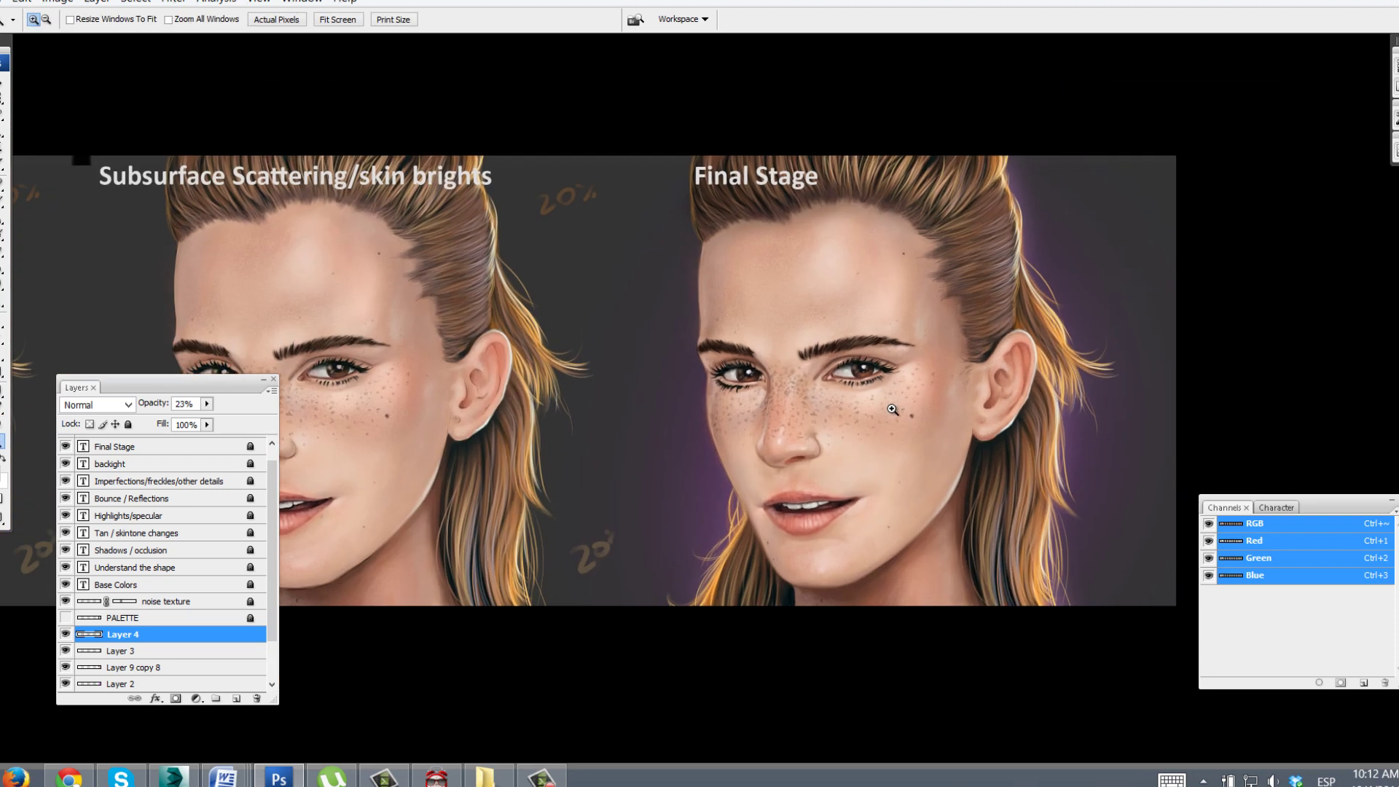
pyautogui.click(898, 408)
# Step: Open the Hue/Saturation adjustment for Layer 9 copy 8
pyautogui.click(61, 3)
pyautogui.moveTo(80, 41)
pyautogui.click(248, 197)
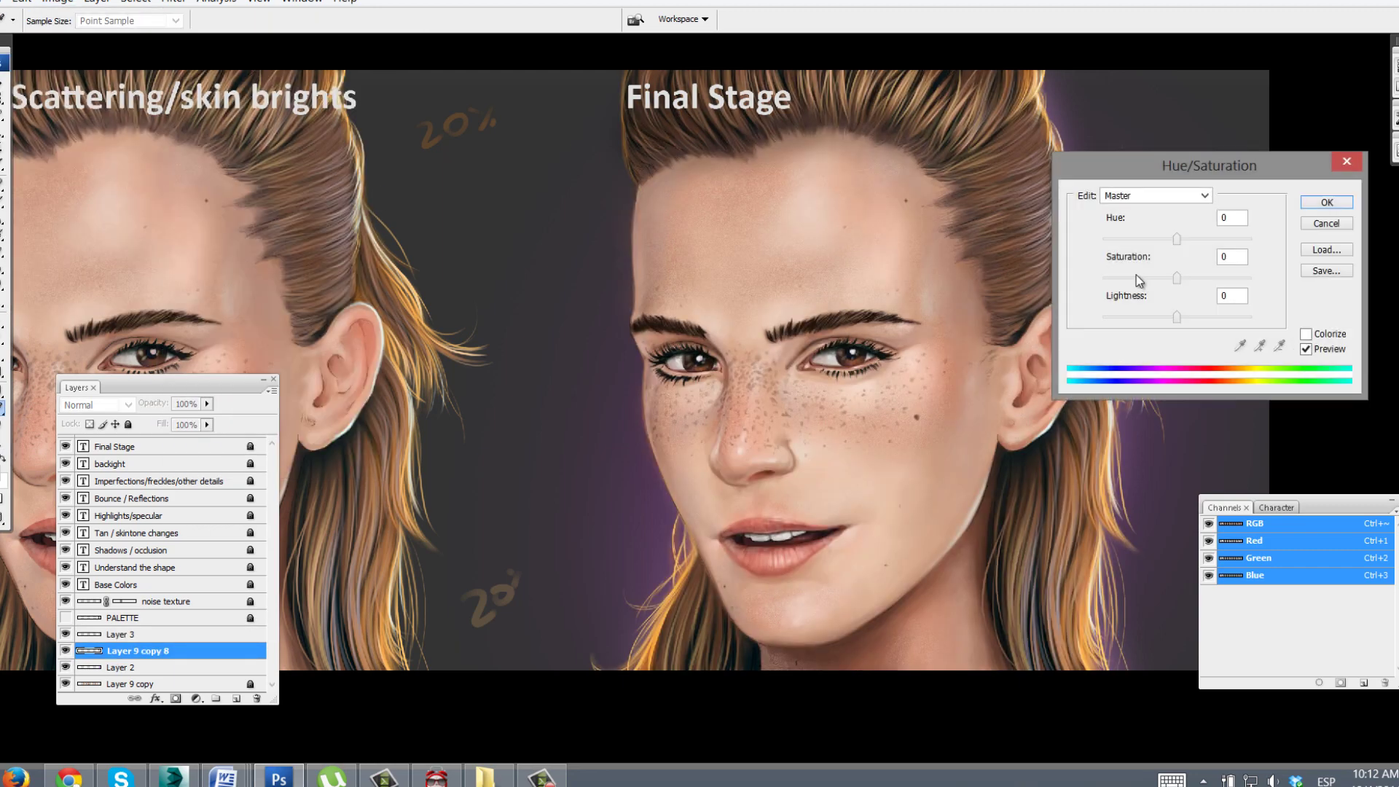